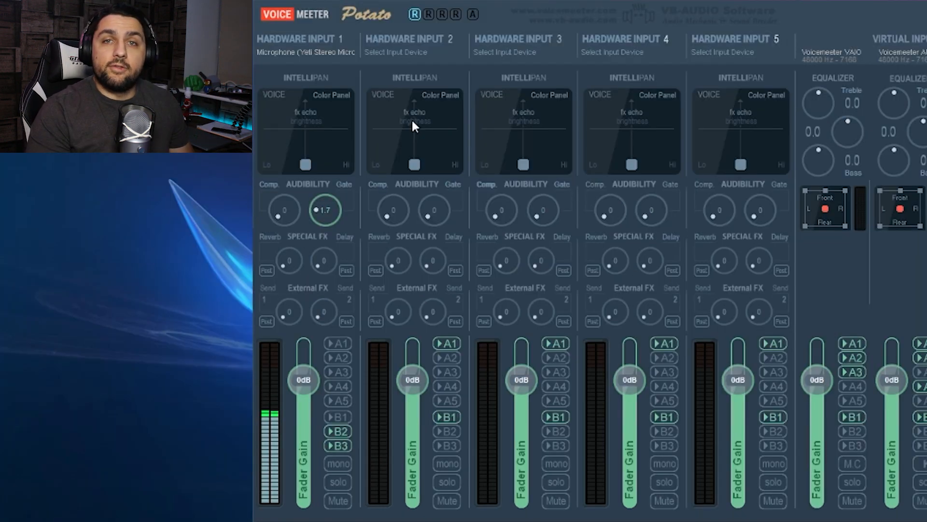
Select WDM: Microphone (Yeti Stereo Microphone) as the device for Hardware Input 1
click(316, 51)
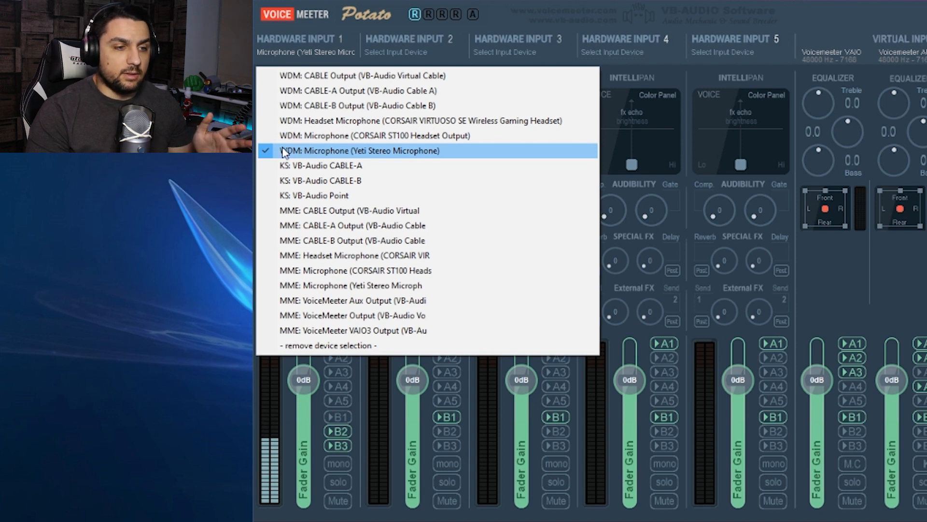
click(317, 152)
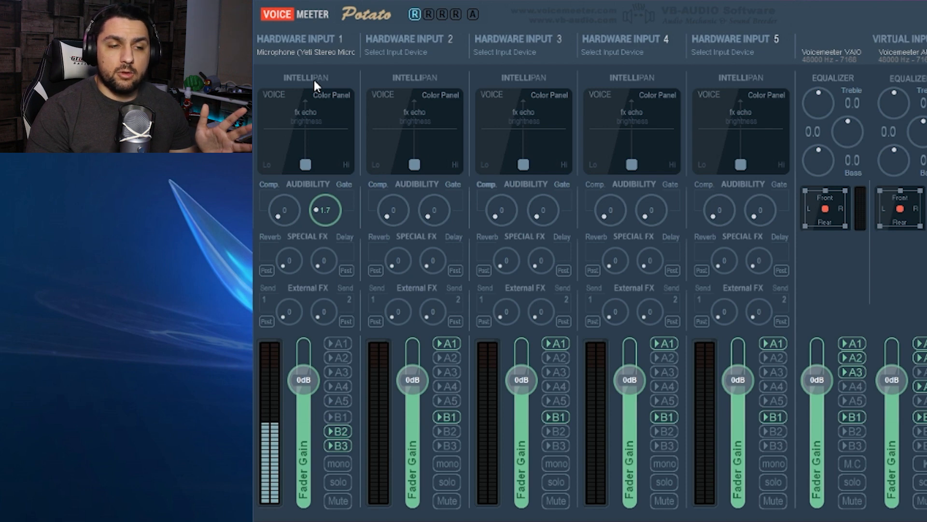
click(325, 54)
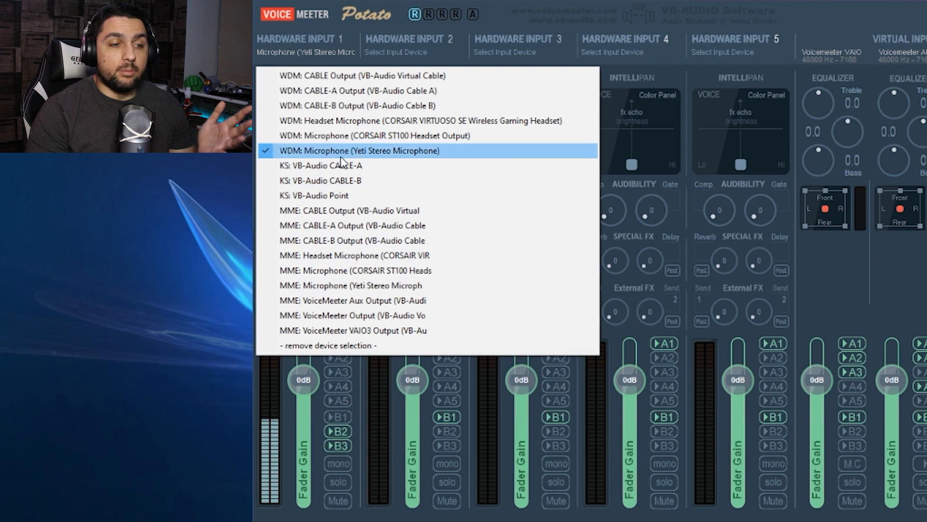
click(329, 45)
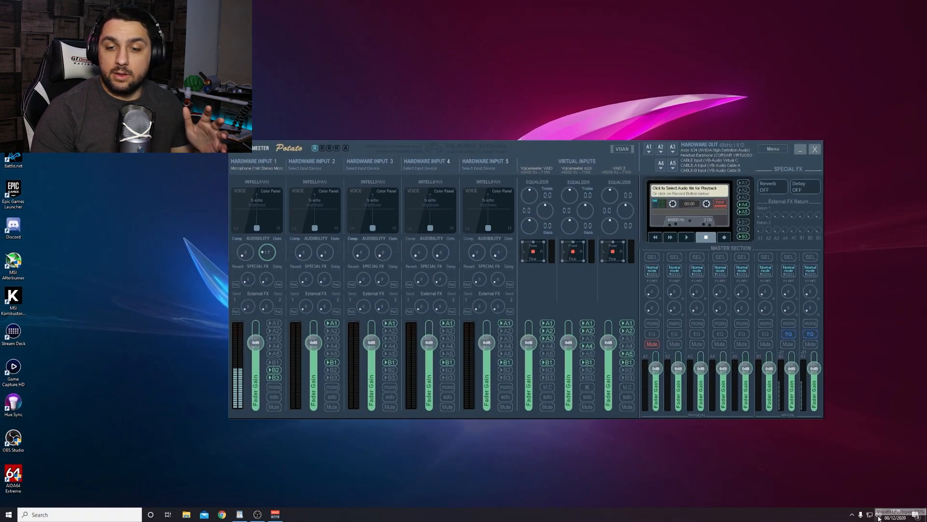
Open the Windows sound settings to review the system's audio devices
right_click(878, 516)
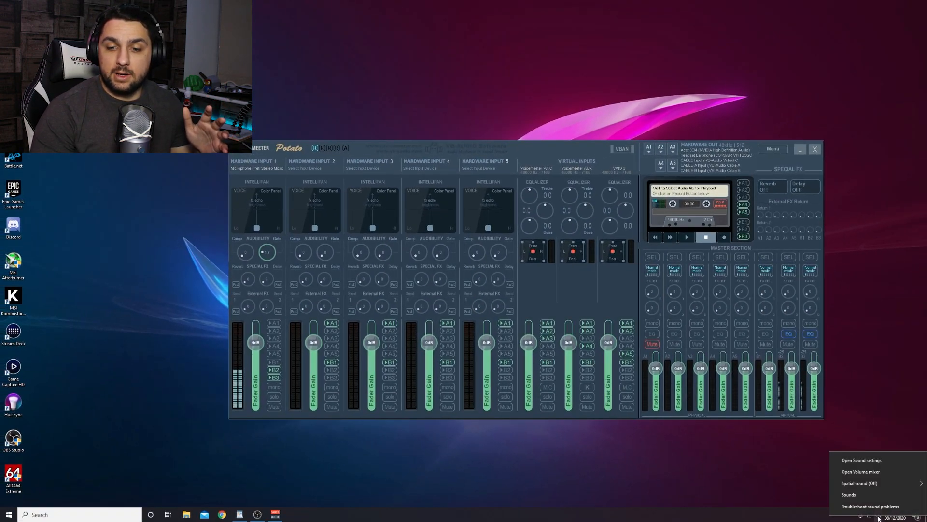
click(883, 463)
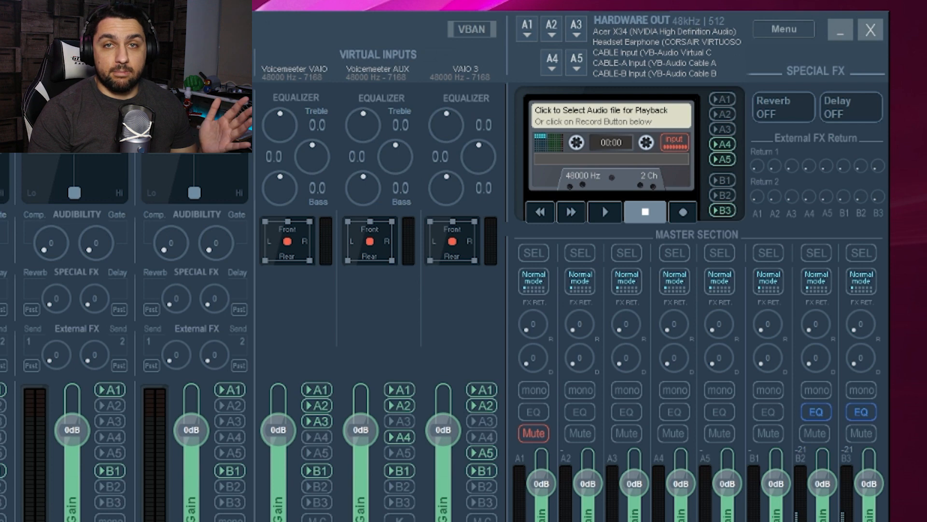
Assign WDM: Acer X34 to hardware output A1 and WDM: Headset Earphone (CORSAIR VIRTUOSO SE Wireless Gaming Headset) to A2
click(529, 34)
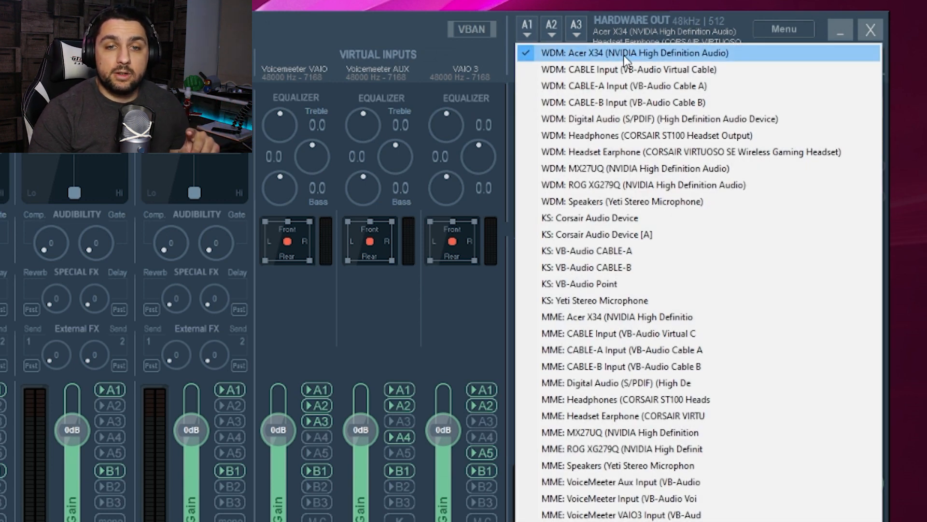
click(552, 25)
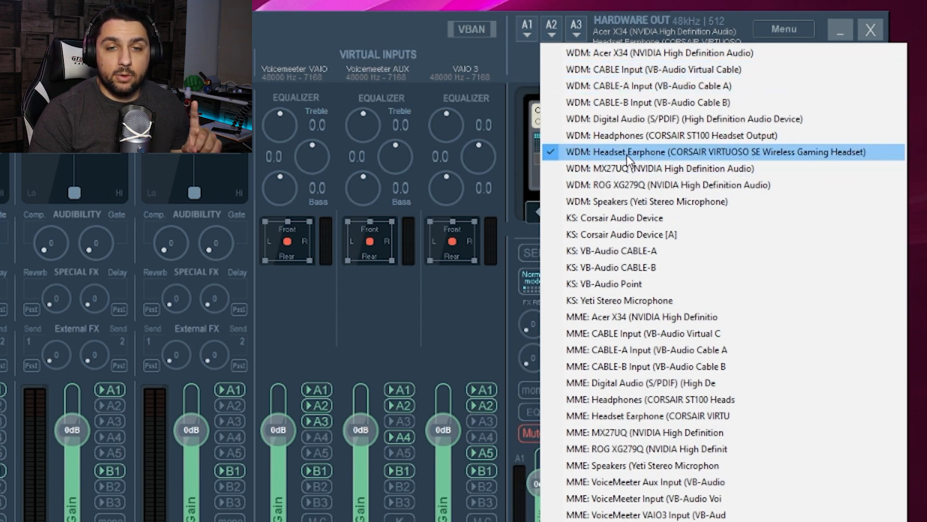
click(578, 30)
Assign the MME versions of CABLE Input, CABLE-A Input and CABLE-B Input to hardware outputs A3, A4 and A5 respectively
click(579, 32)
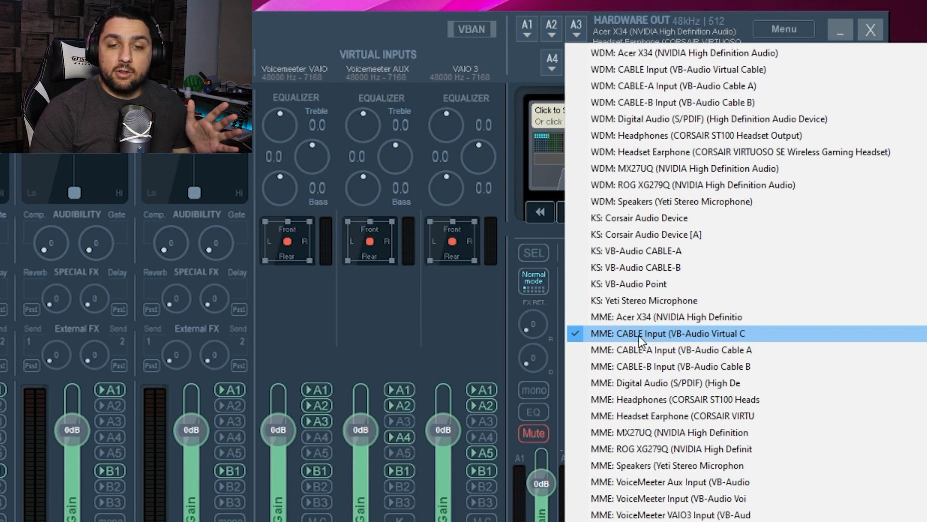
click(648, 350)
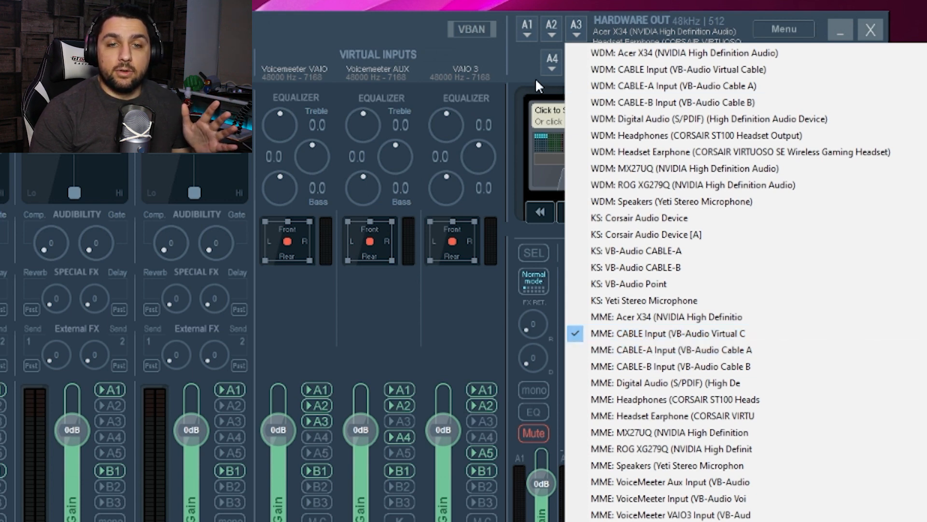
click(544, 72)
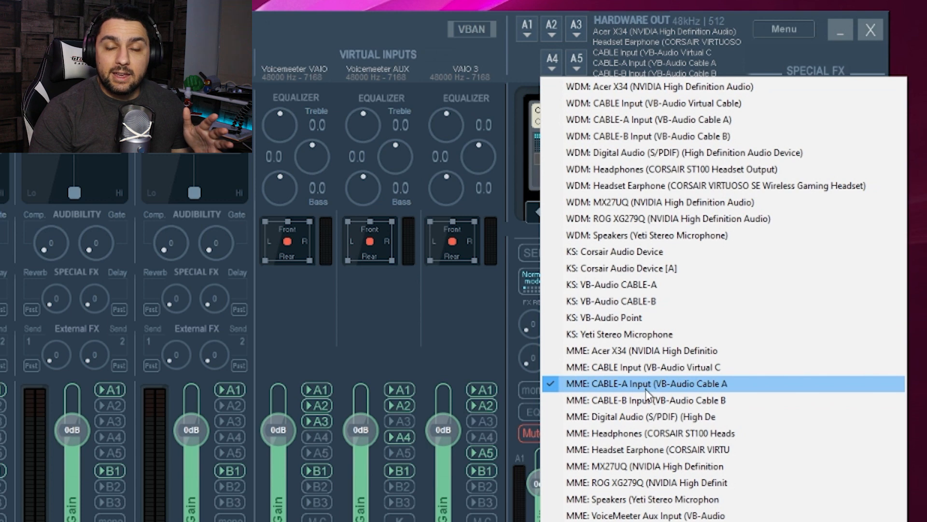
click(578, 61)
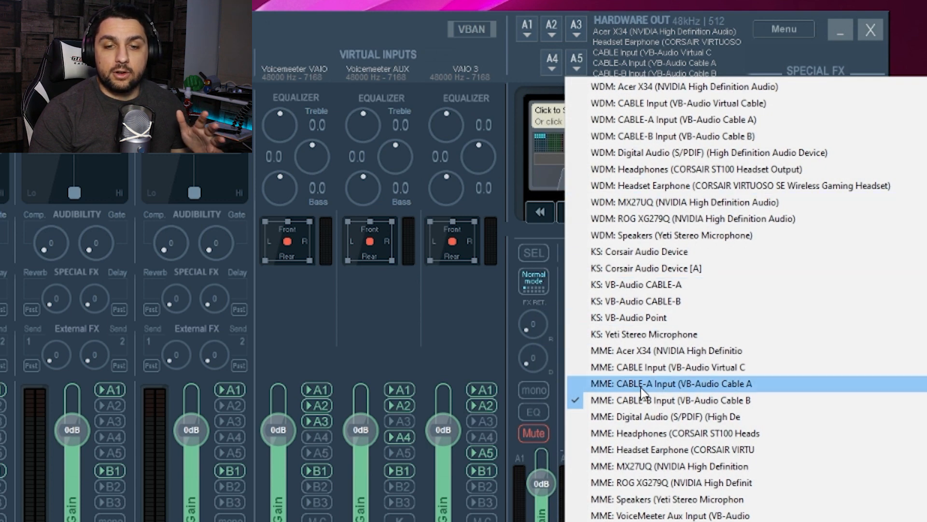
click(671, 406)
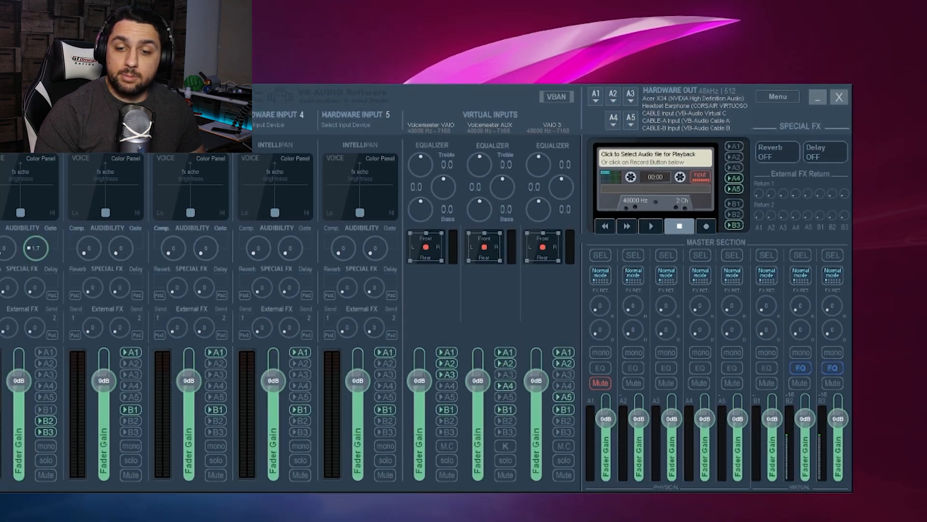
Open the Windows sound settings and choose VoiceMeeter Input as the system output device
right_click(885, 519)
click(878, 495)
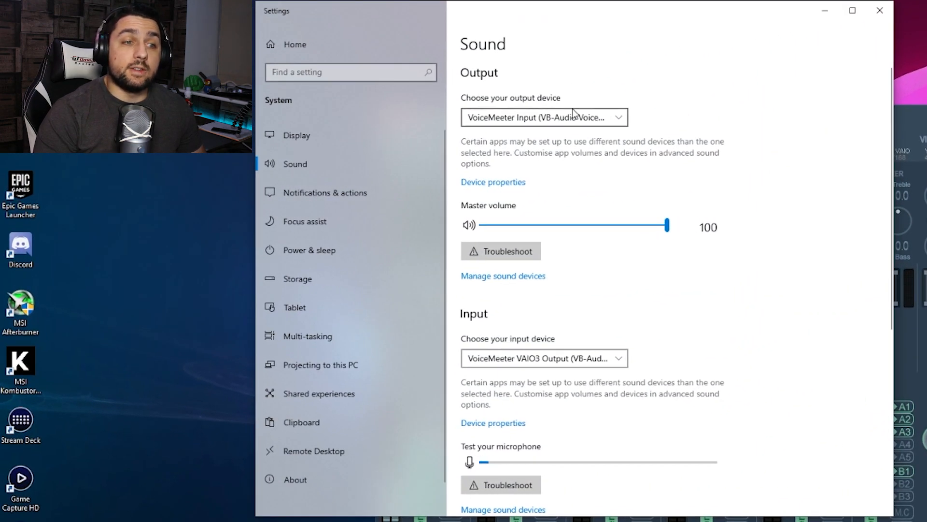
click(572, 127)
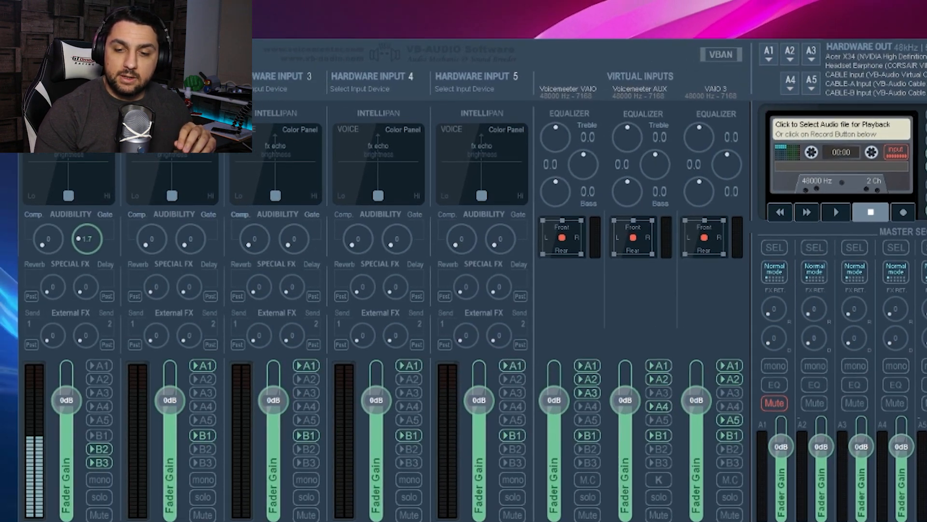
In the Sound Control Panel's playback devices, make VoiceMeeter Aux Input the default communication device
click(869, 518)
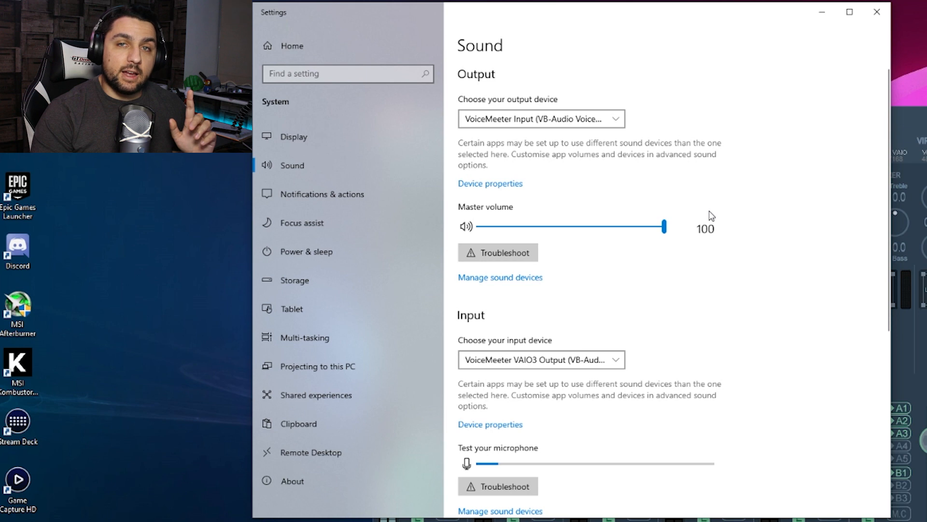
scroll(710, 218, down, 6)
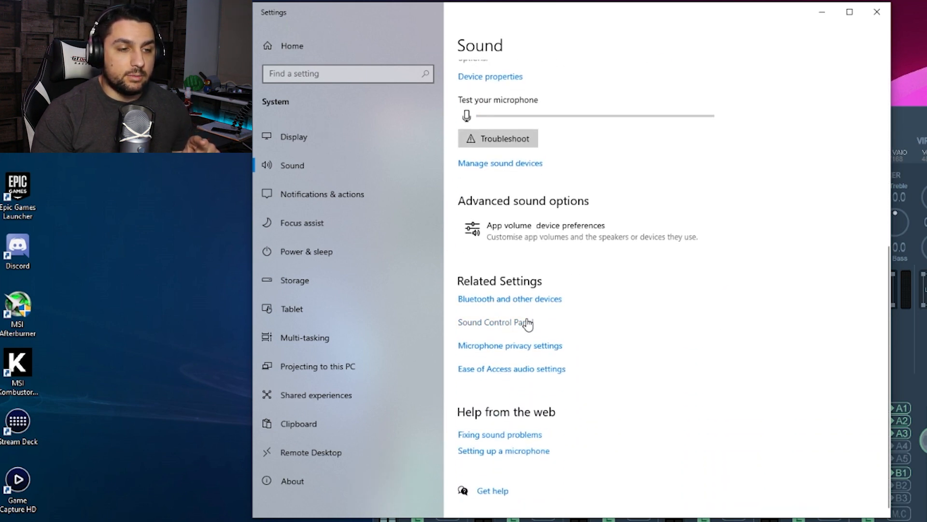
click(509, 323)
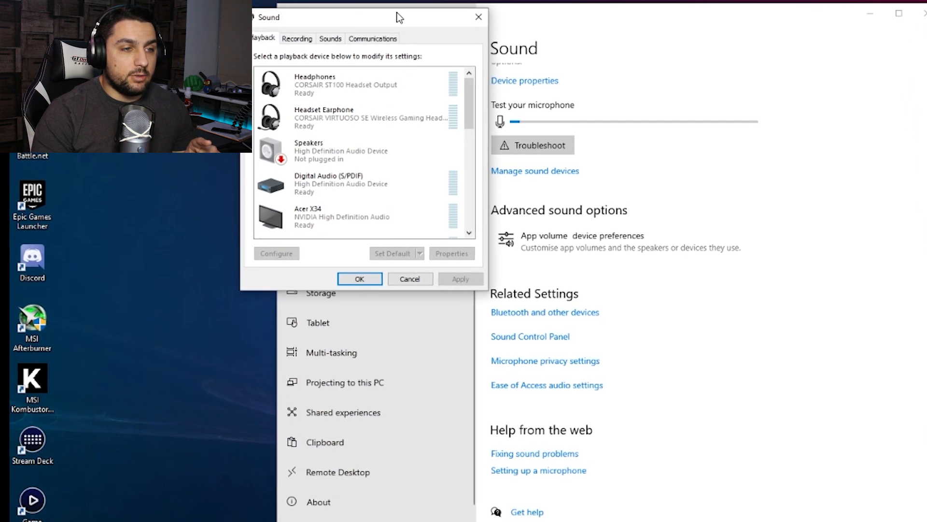
drag(480, 103, 490, 209)
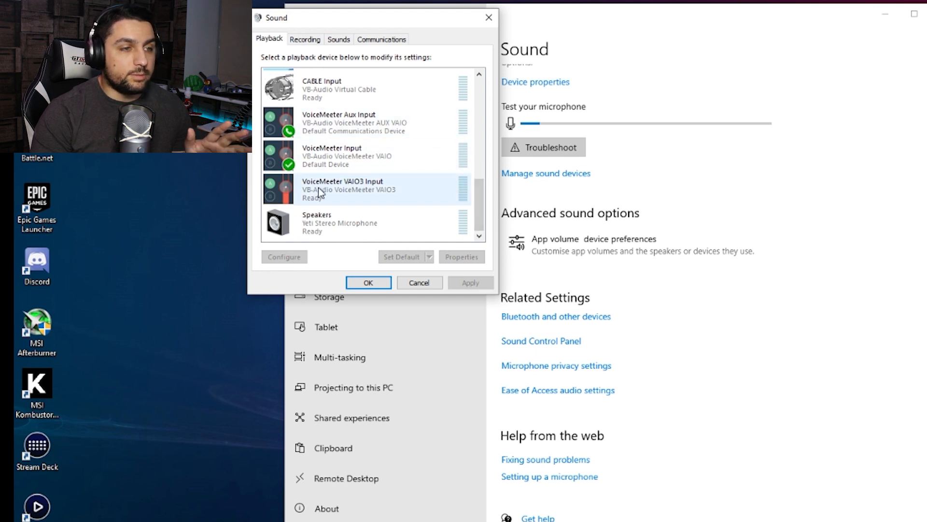
click(372, 132)
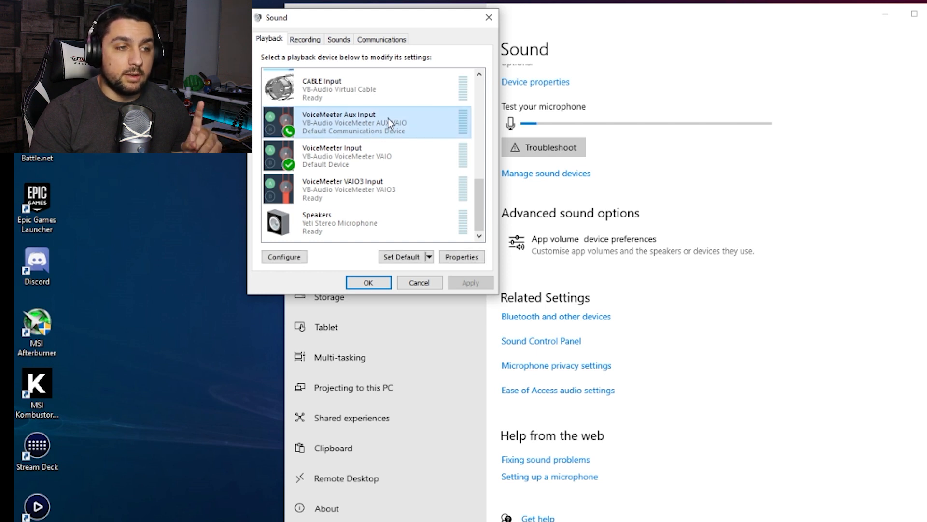
click(429, 258)
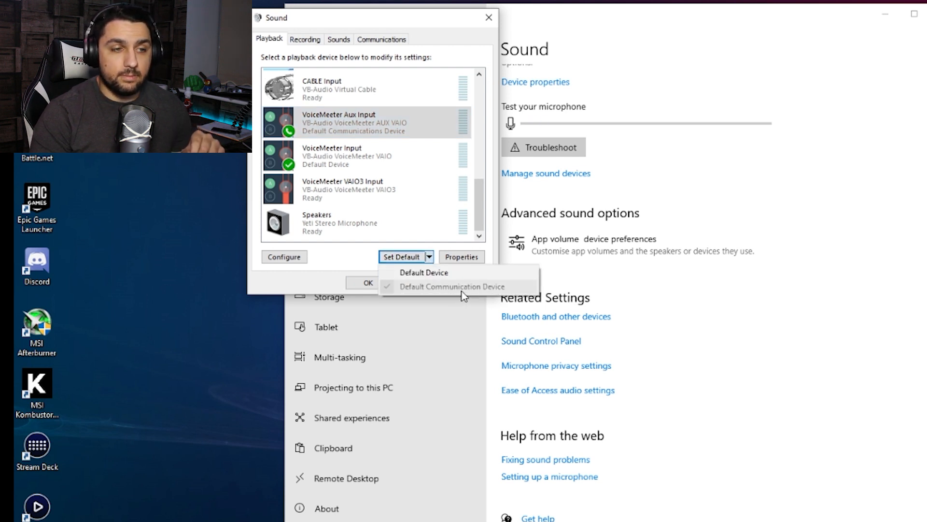
click(486, 212)
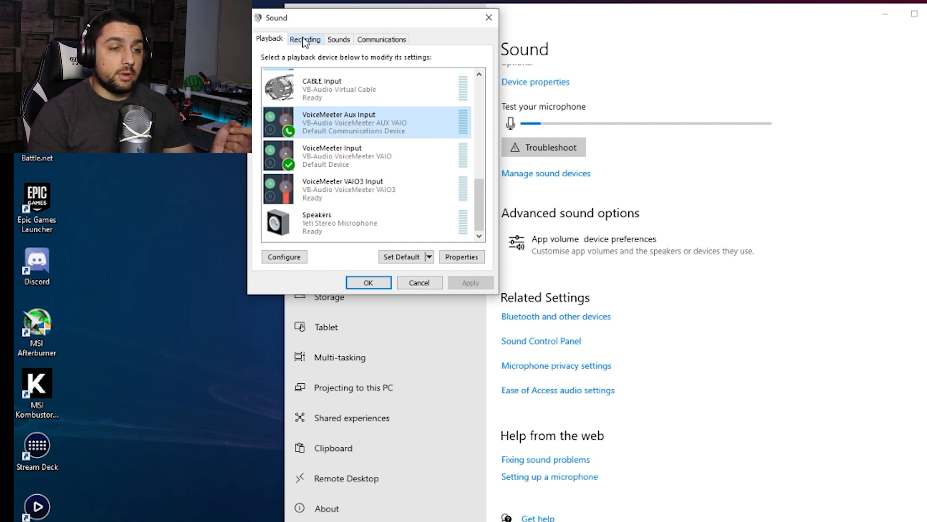
Make VoiceMeeter VAIO3 Output the default recording device and accept the sound settings
click(304, 40)
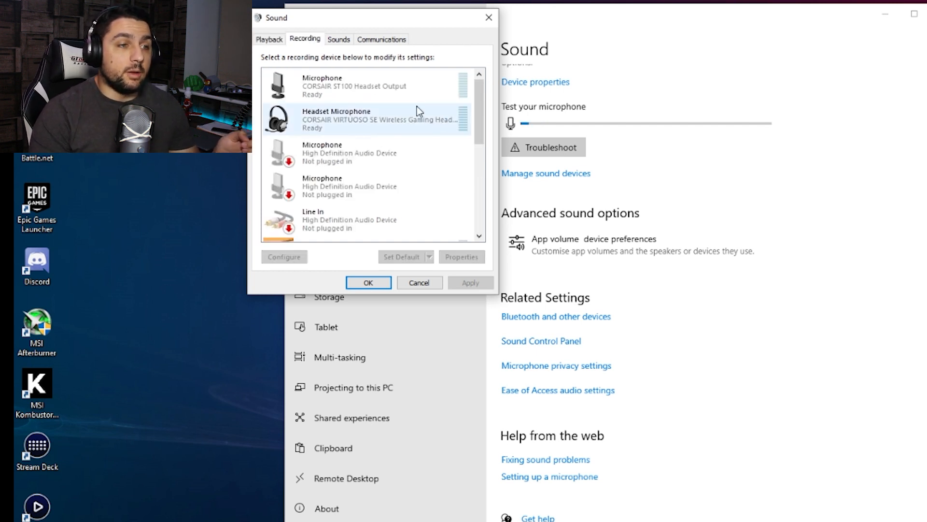
drag(483, 112, 490, 208)
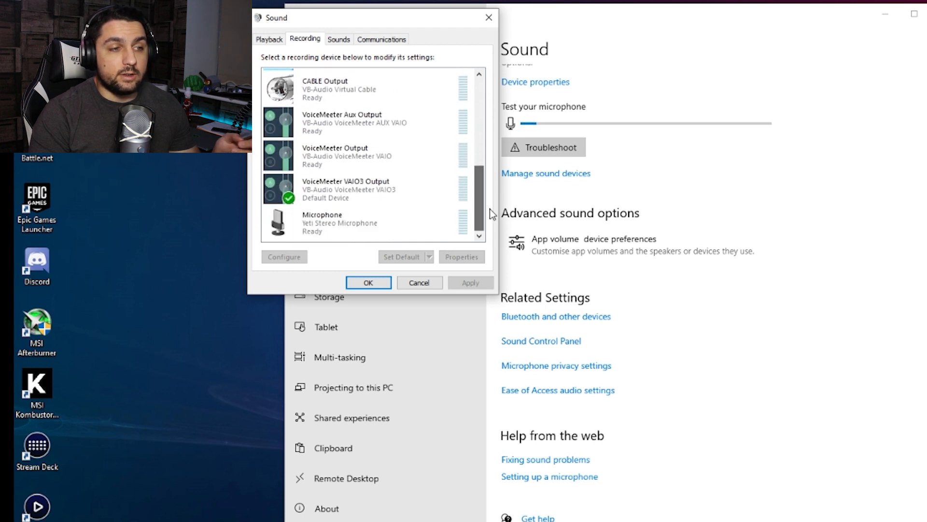
click(398, 186)
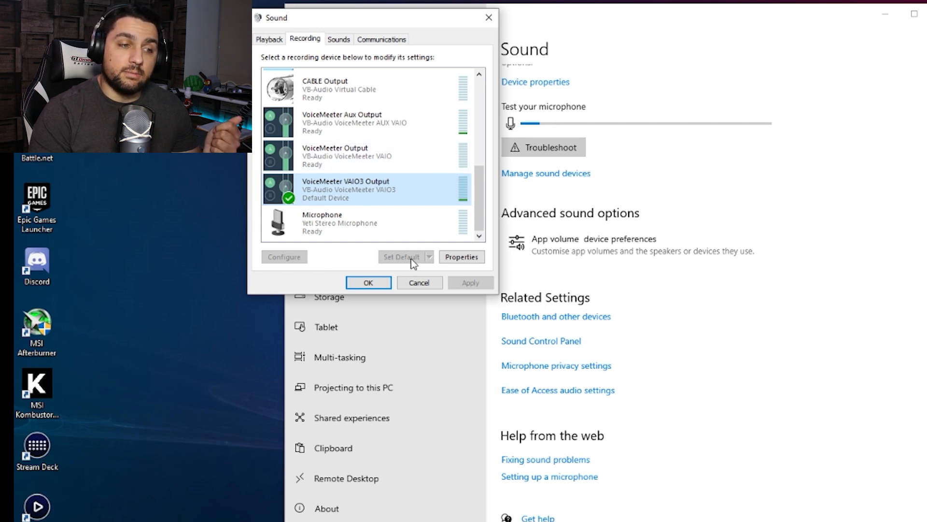
click(375, 282)
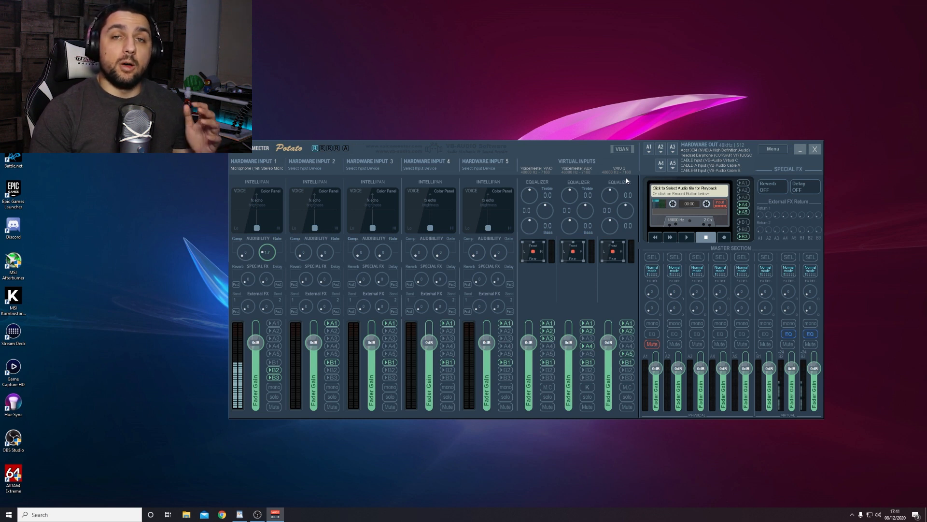
Open the app volume and device preferences from the Windows sound settings
right_click(878, 513)
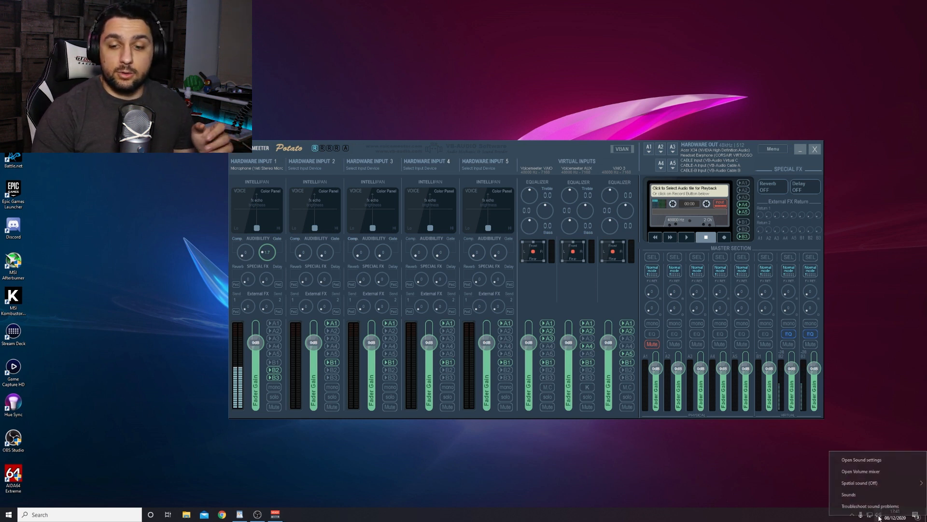
click(875, 460)
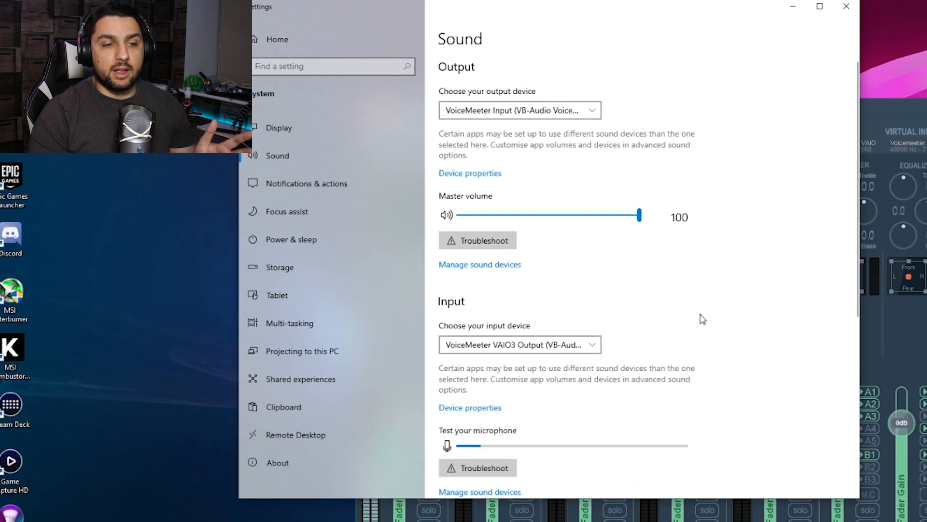
scroll(816, 304, down, 8)
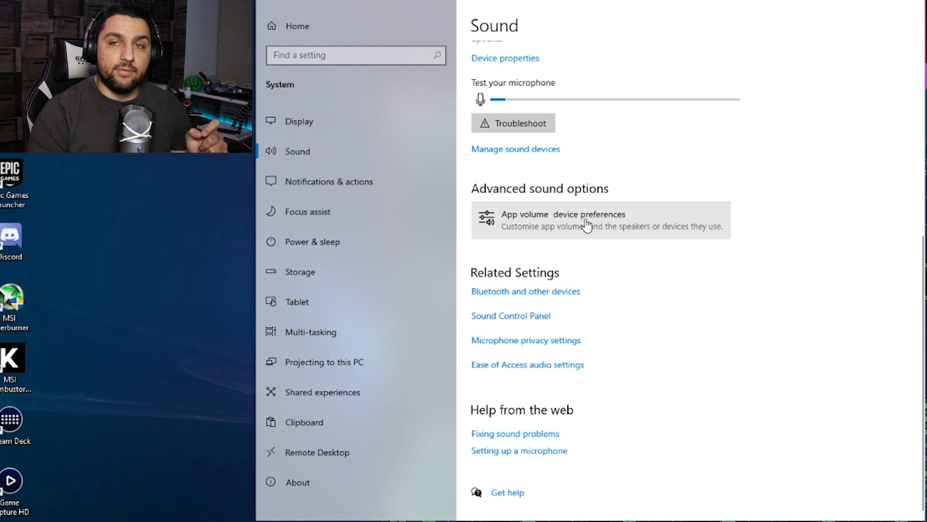
click(647, 224)
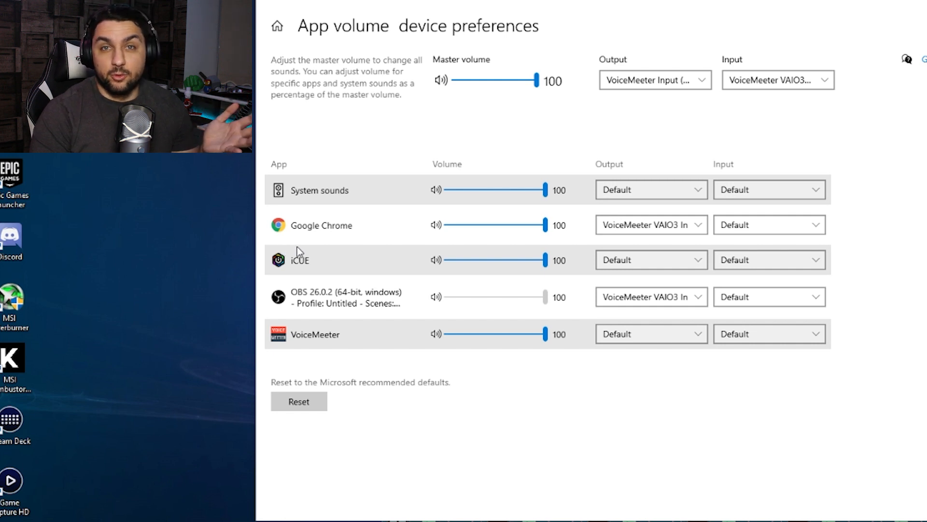
Launch Windows Media Player so it registers in the app volume list, and close its window
key(super)
text(window)
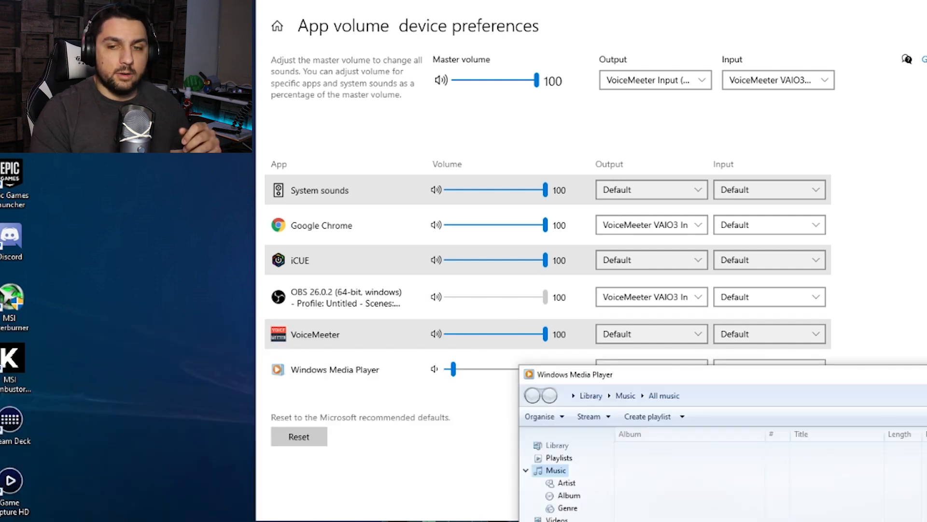
drag(917, 374, 638, 205)
key(alt+F4)
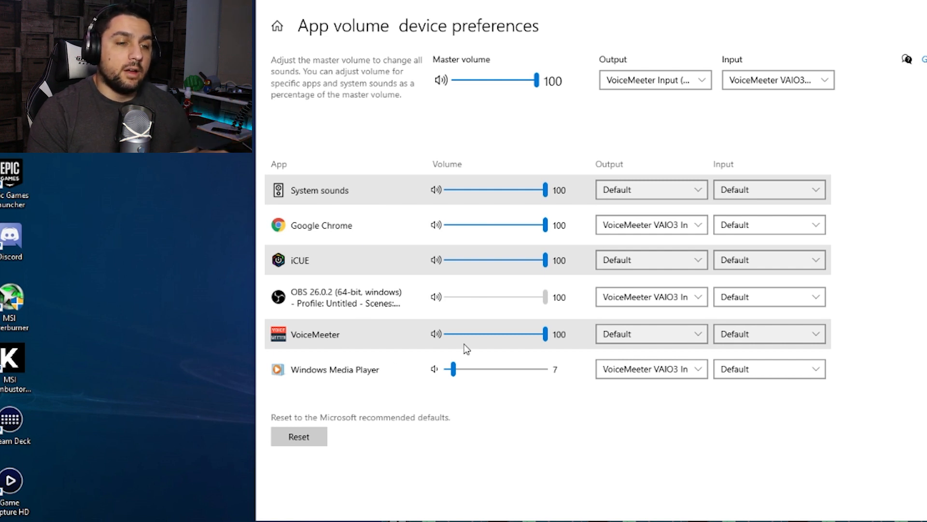
Choose the output device for Google Chrome in the app volume preferences
click(694, 231)
click(682, 398)
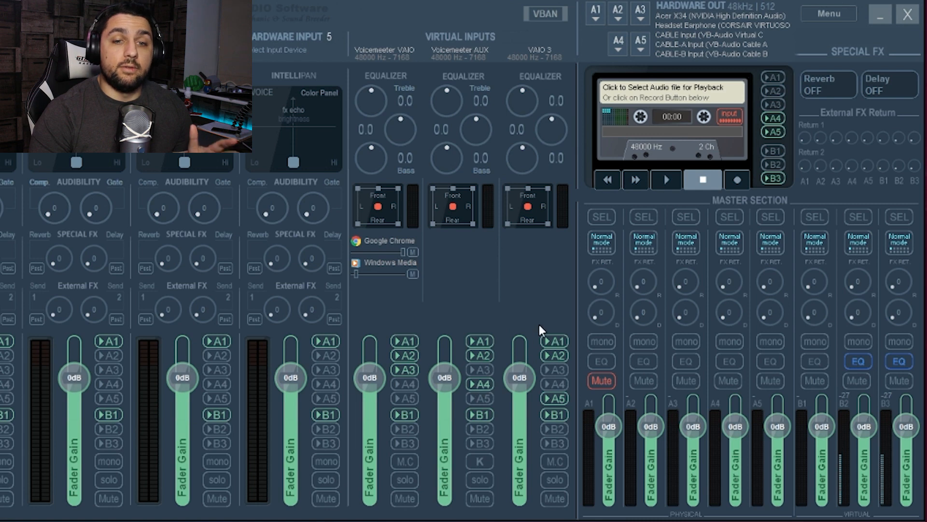
Check the A5 routing of the VAIO 3 virtual input and the B2 routing of Hardware Input 1 in Voicemeeter
click(555, 399)
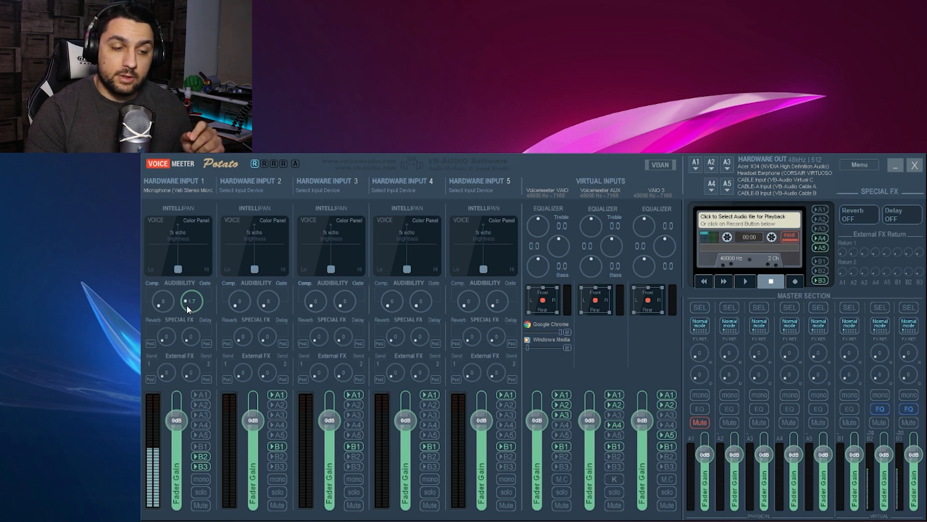
click(202, 457)
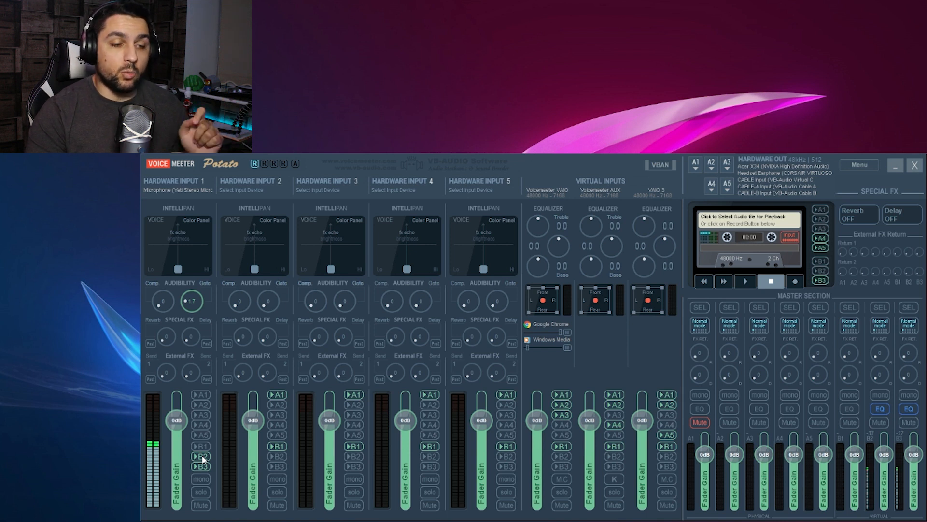
Check the B3 routing of Hardware Input 1 and the device assigned to hardware output A3 in Voicemeeter
click(206, 466)
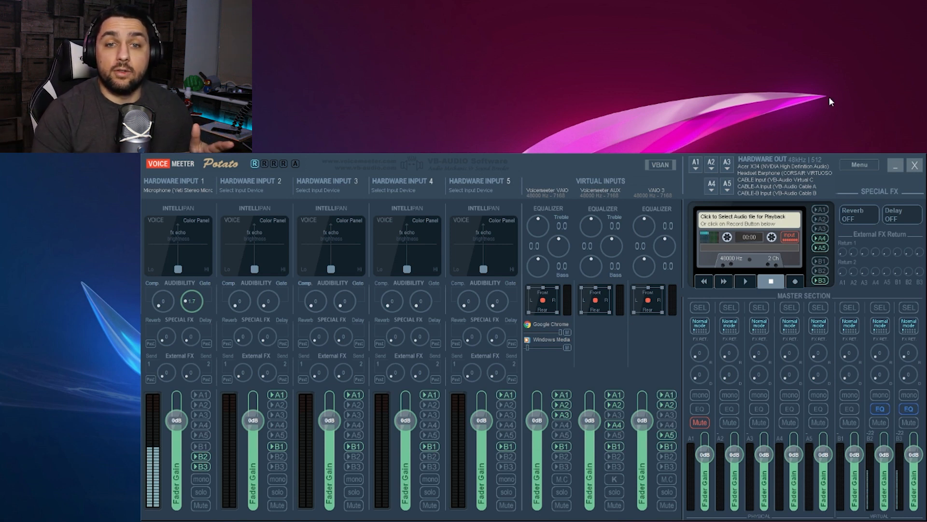
click(732, 170)
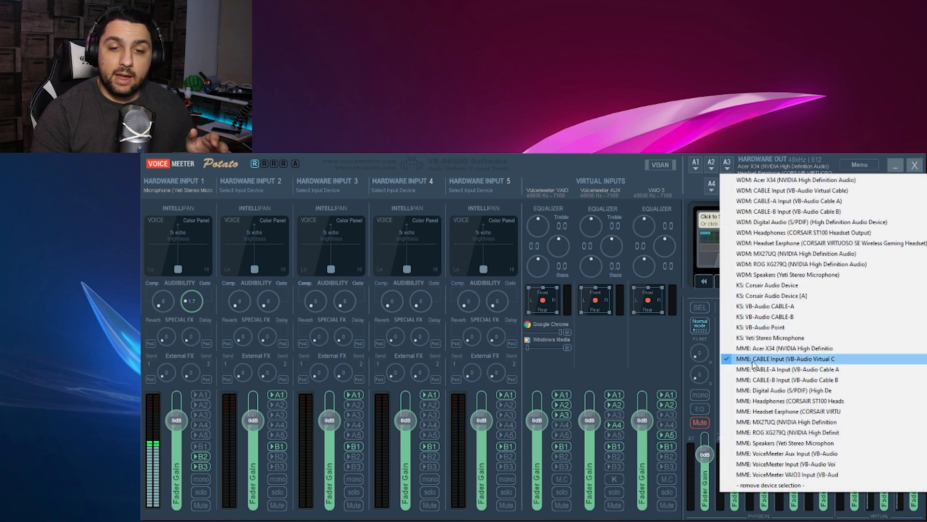
click(691, 195)
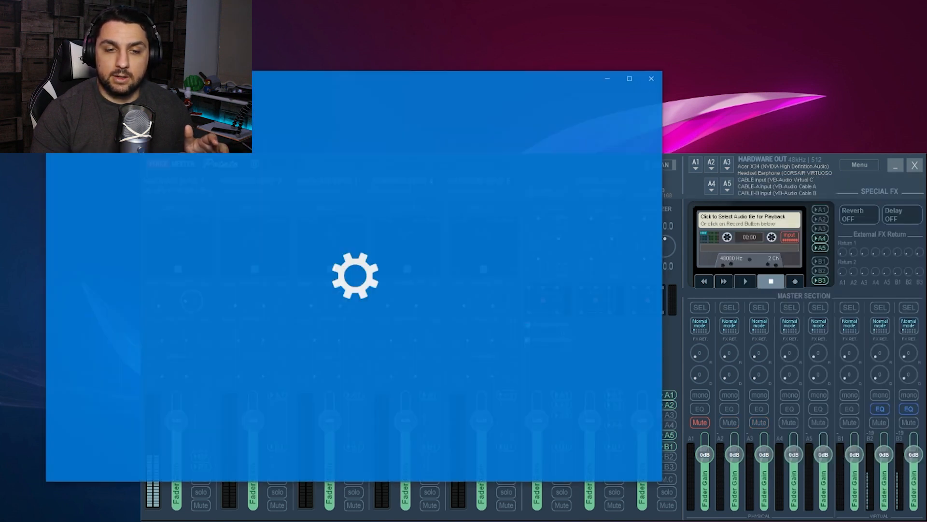
Open the Sound Control Panel from the Windows sound settings and locate the VB-Audio cable playback devices
scroll(399, 251, down, 3)
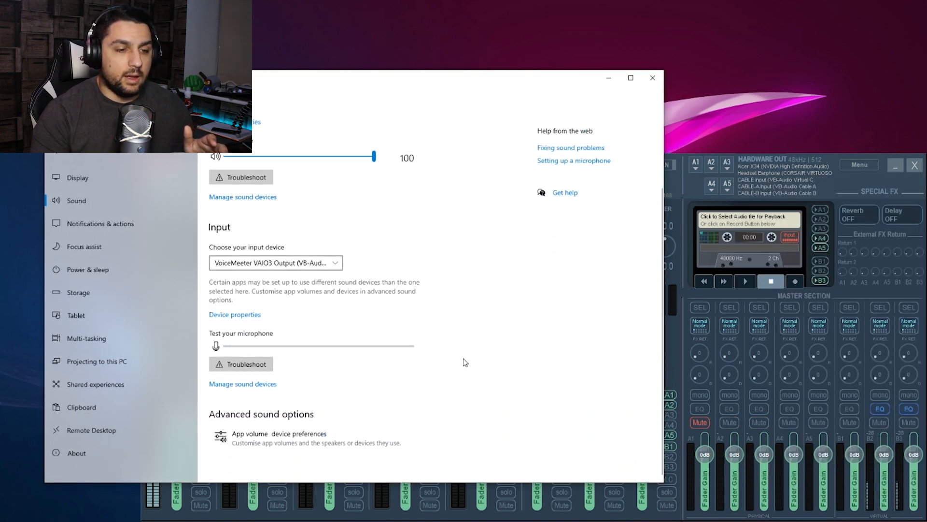
scroll(488, 188, up, 3)
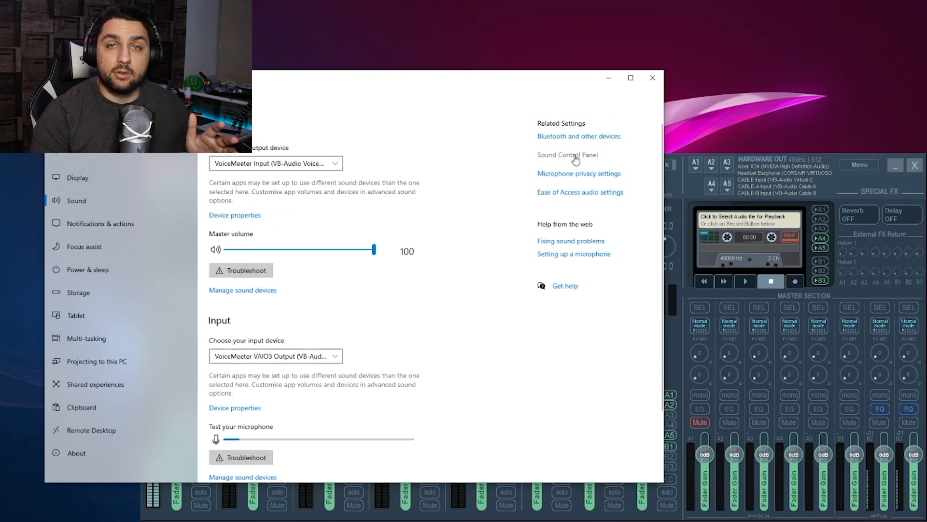
click(575, 156)
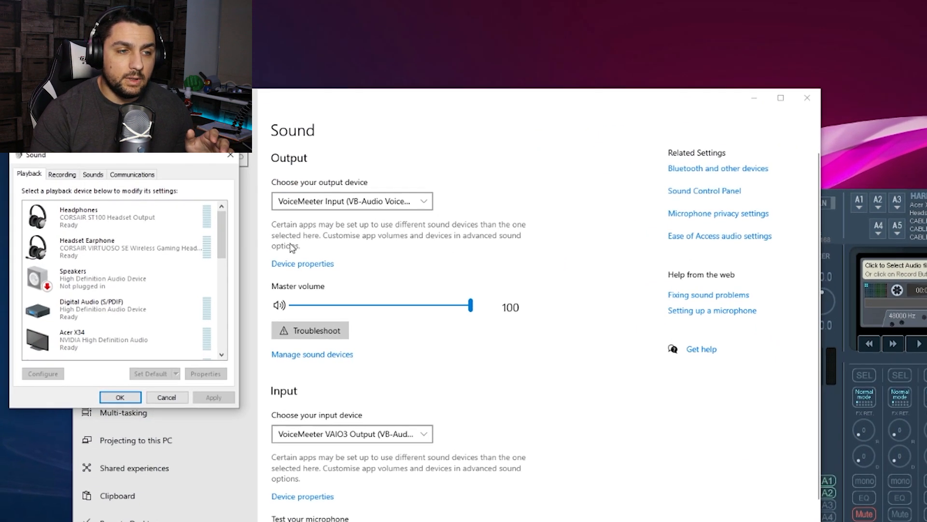
drag(246, 244, 249, 321)
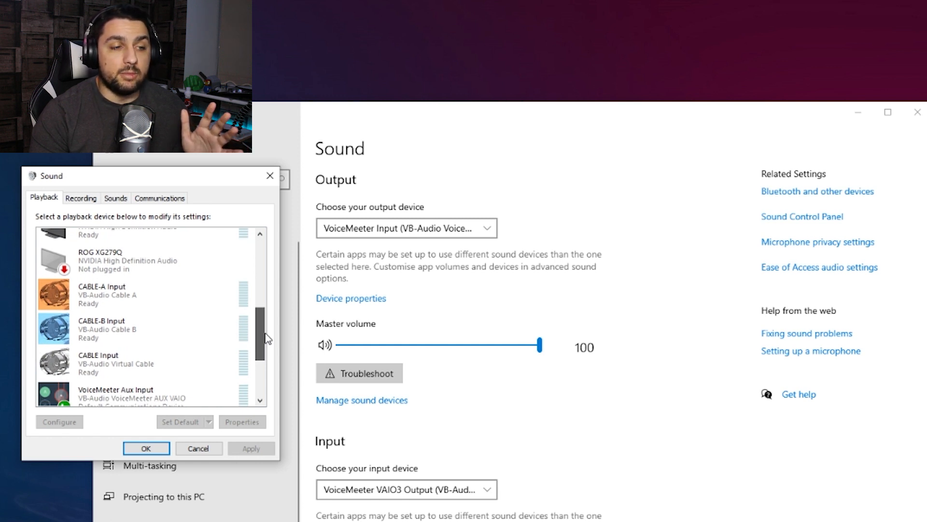
Check the default format of the CABLE Input playback device in its advanced properties, and close the properties
right_click(124, 359)
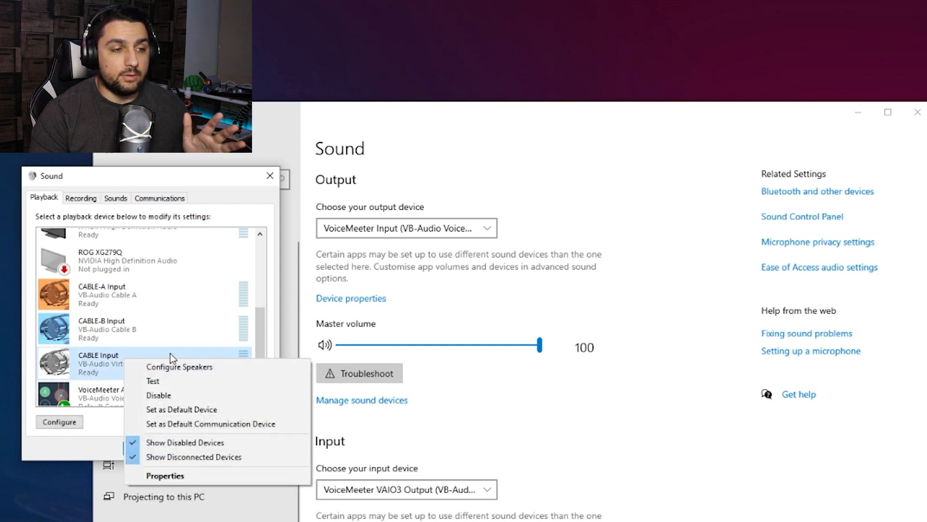
click(150, 475)
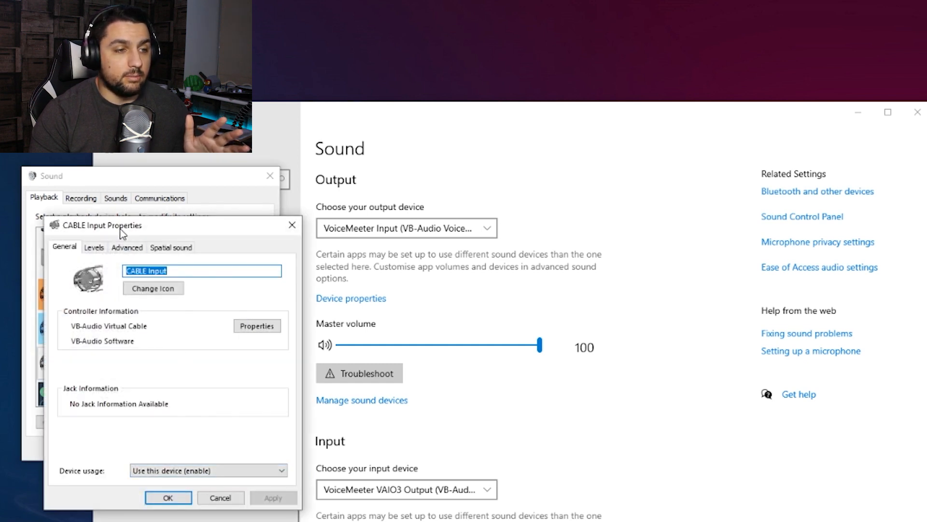
click(292, 225)
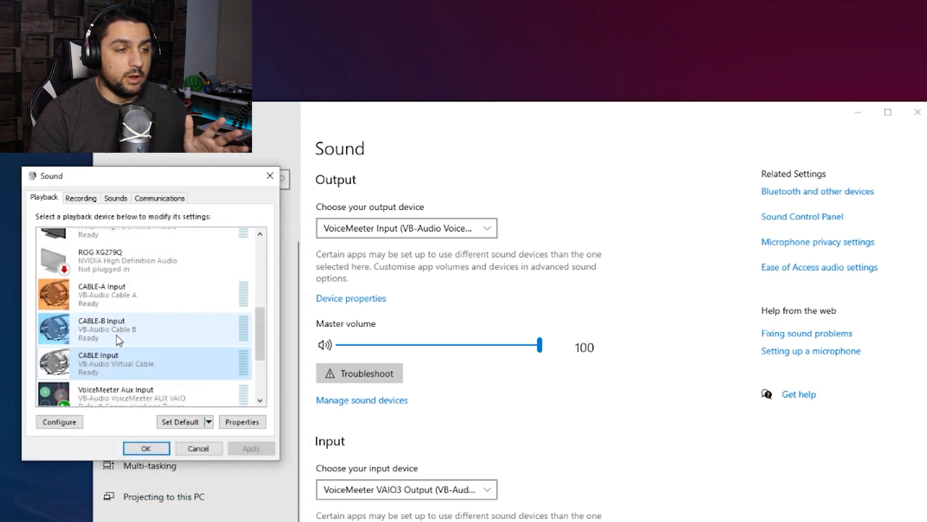
right_click(142, 370)
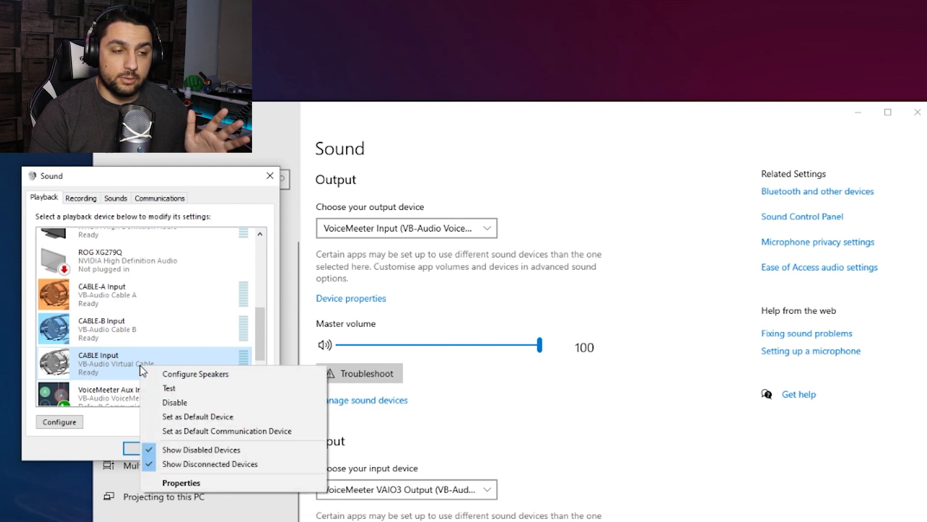
click(189, 479)
click(125, 249)
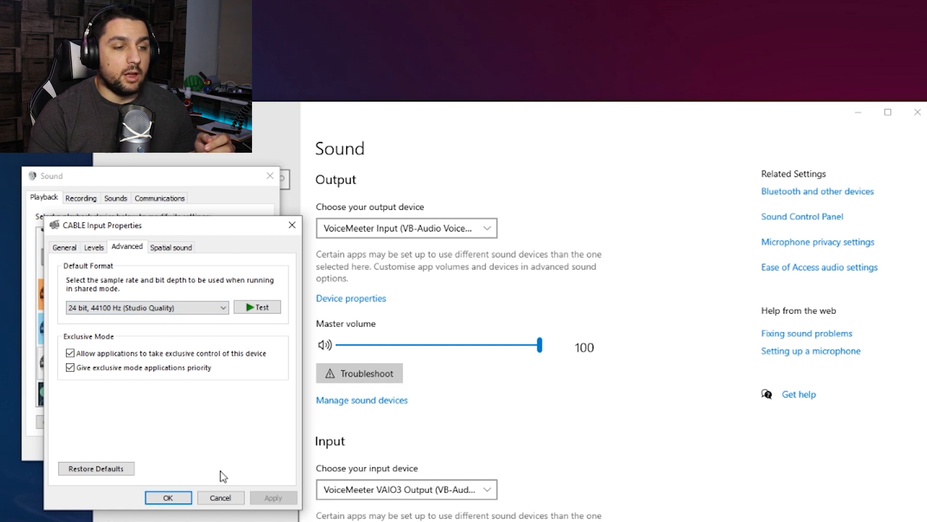
click(168, 498)
Check the default format of the CABLE-A Output recording device and compare it with the matching CABLE-A Input playback device
click(81, 198)
click(172, 322)
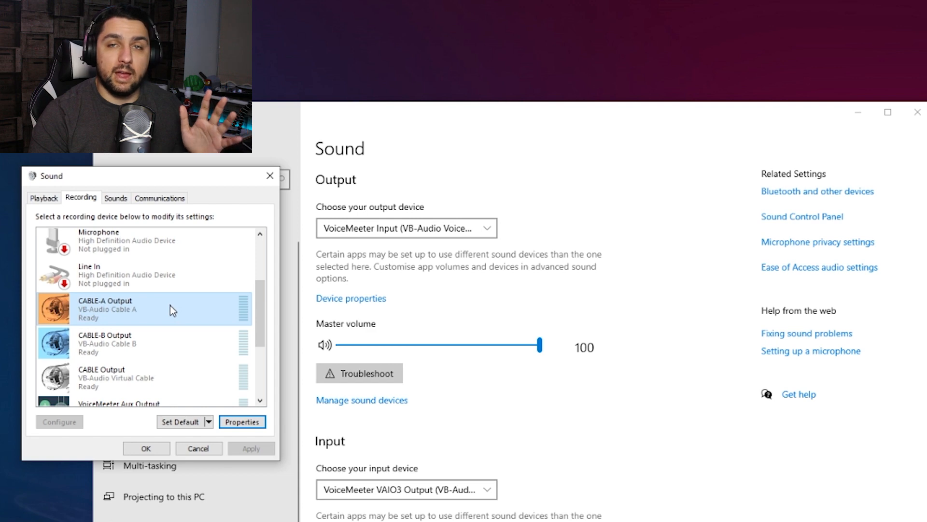
click(174, 306)
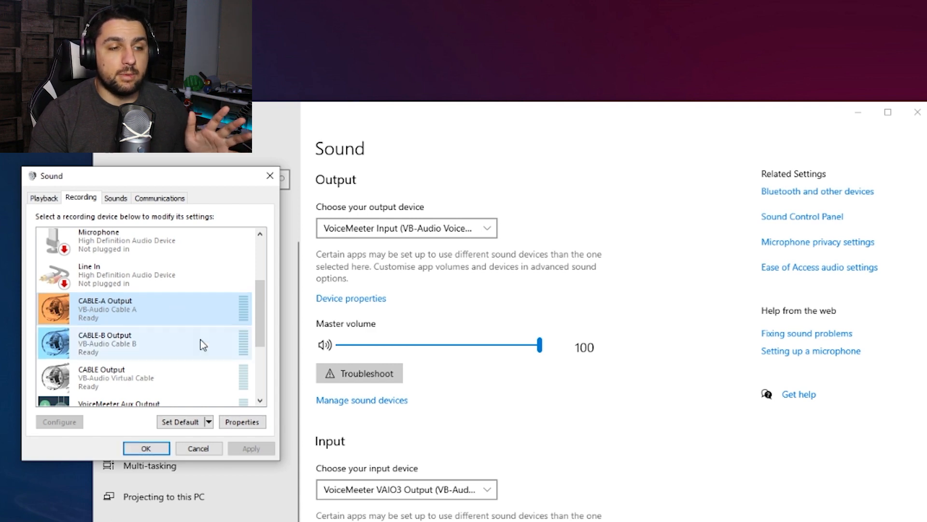
click(240, 424)
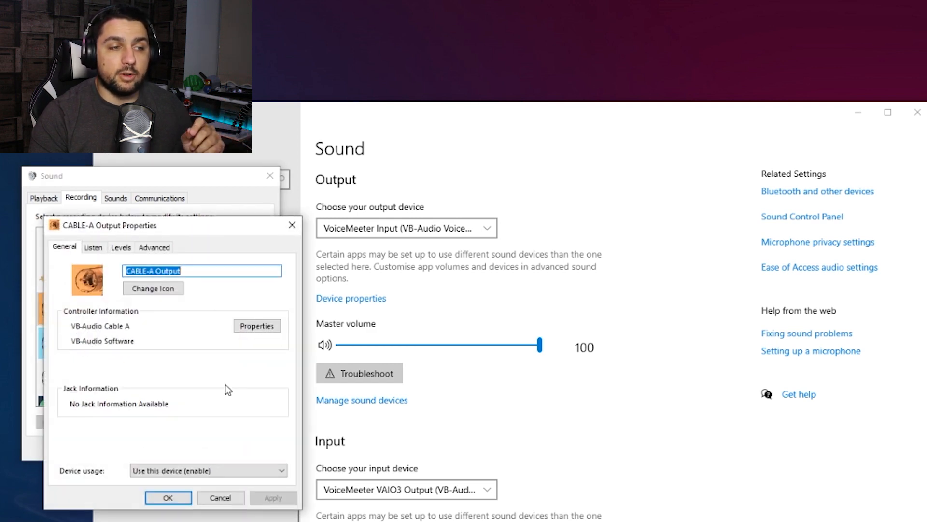
click(148, 248)
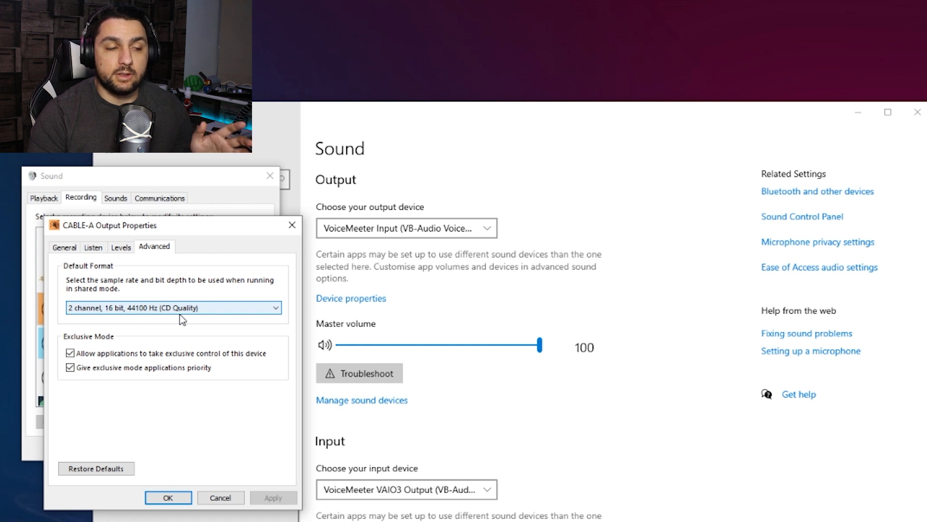
click(220, 496)
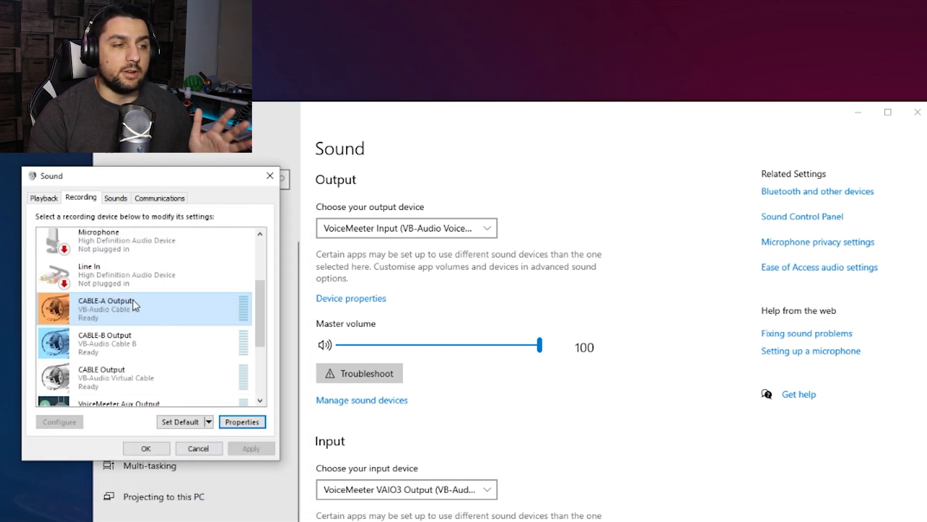
click(54, 202)
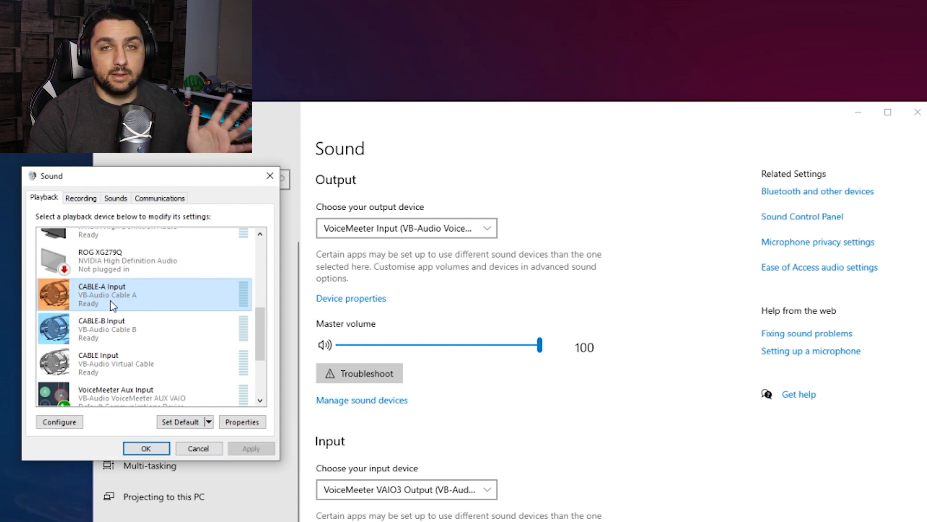
click(79, 200)
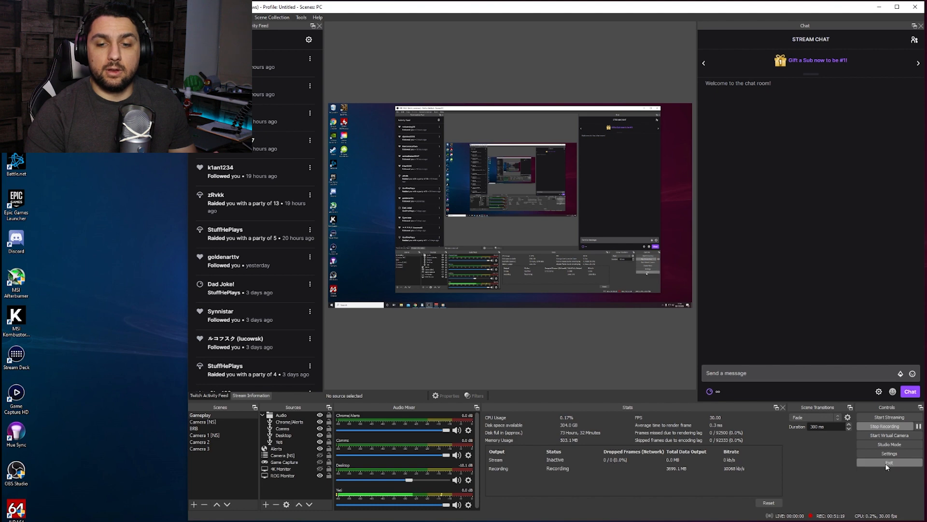
Review the global audio devices in the OBS Studio audio settings, and close the settings
click(900, 454)
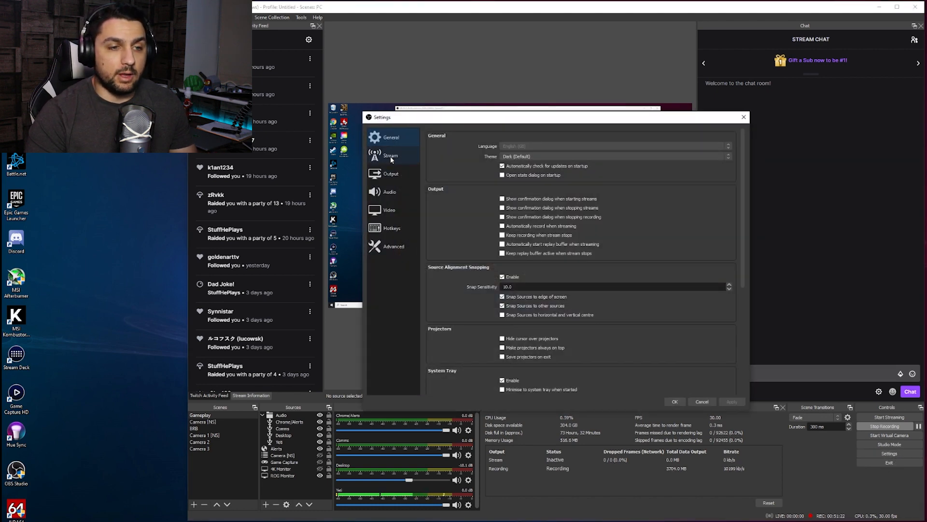
click(394, 192)
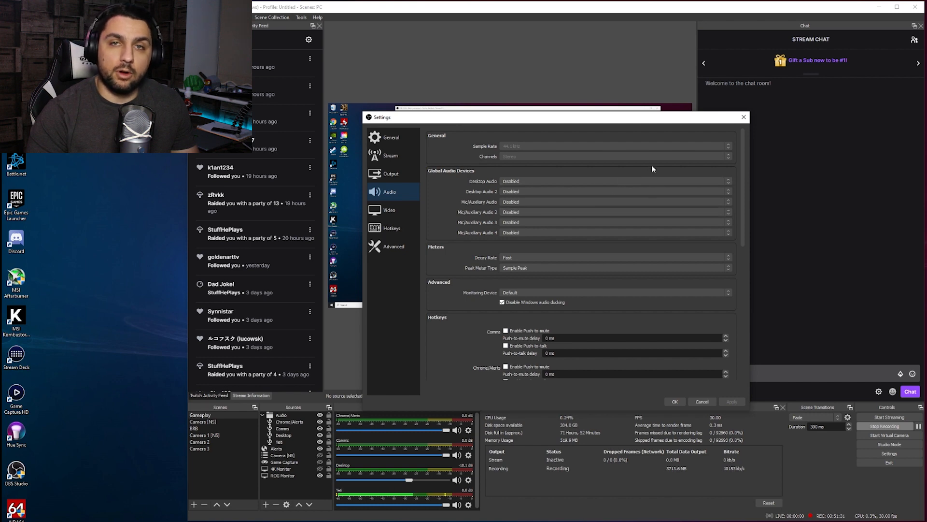
click(744, 118)
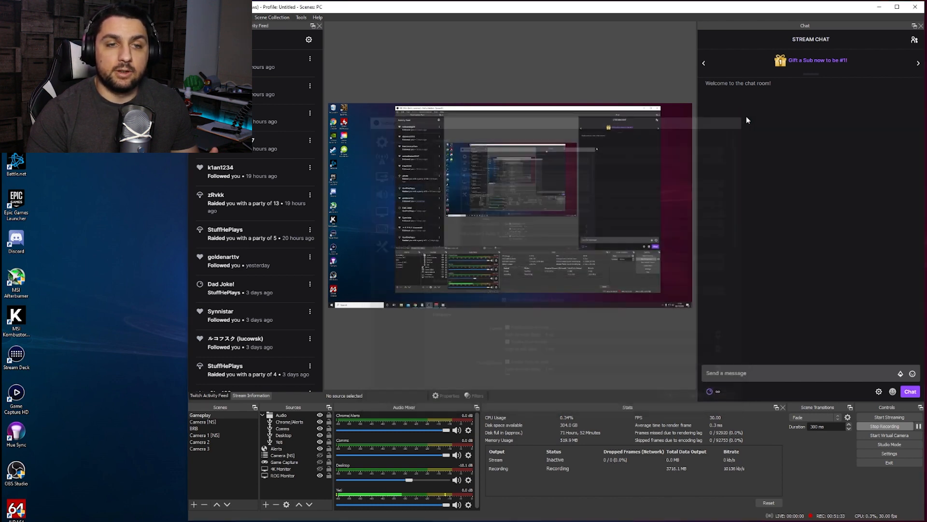
Add an Audio Input Capture source that uses CABLE Output (VB-Audio Virtual Cable) as its device
click(265, 504)
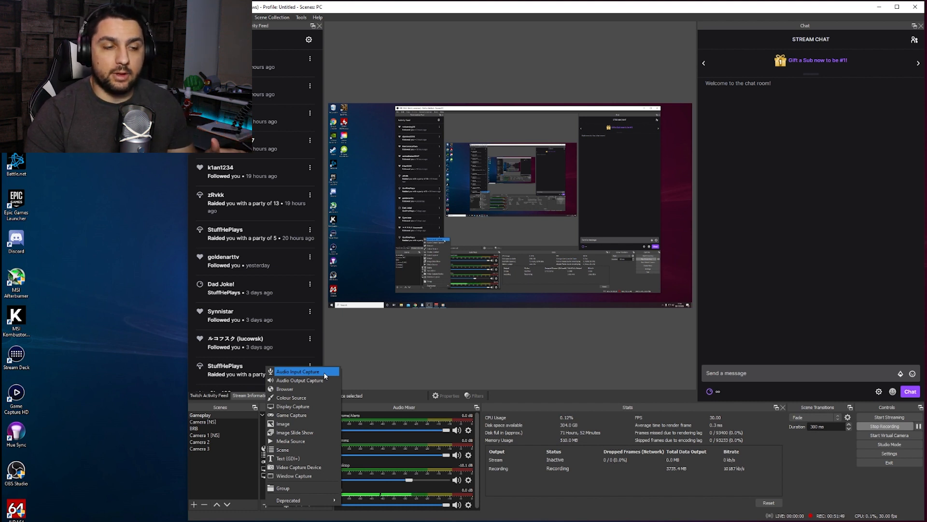
click(324, 374)
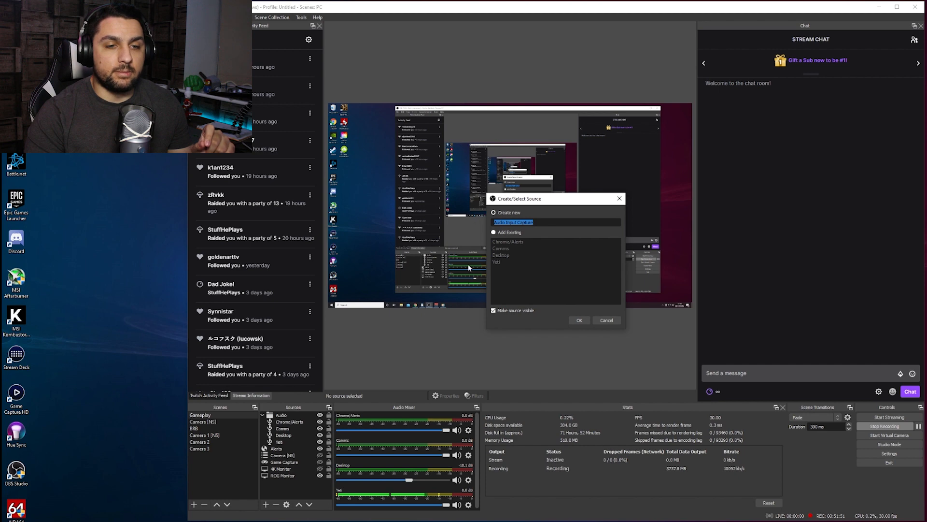
click(580, 320)
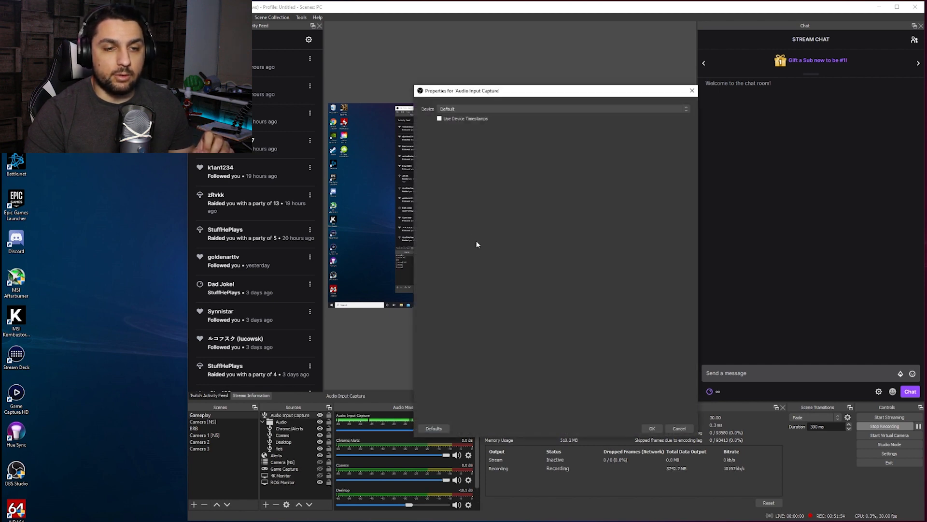
click(509, 111)
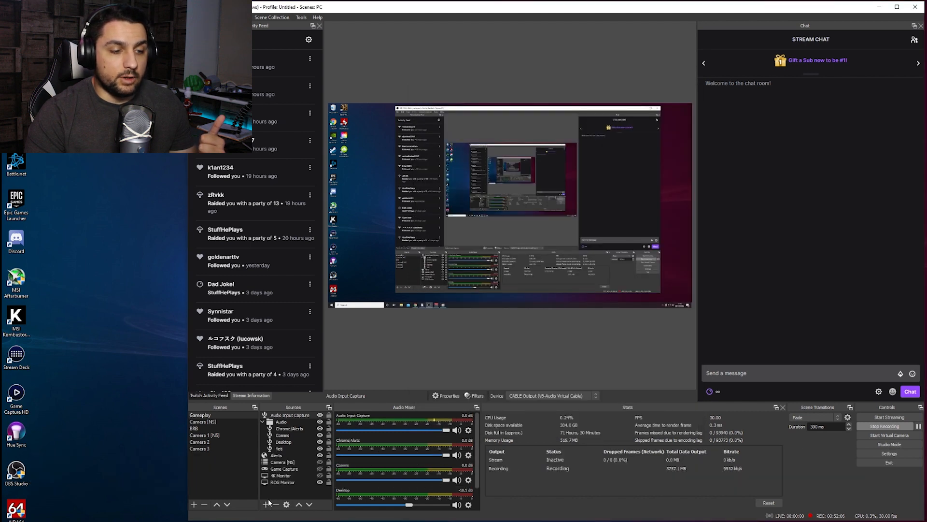
Add a second Audio Input Capture source with CABLE-A Output (VB-Audio Cable A) as its device
click(266, 504)
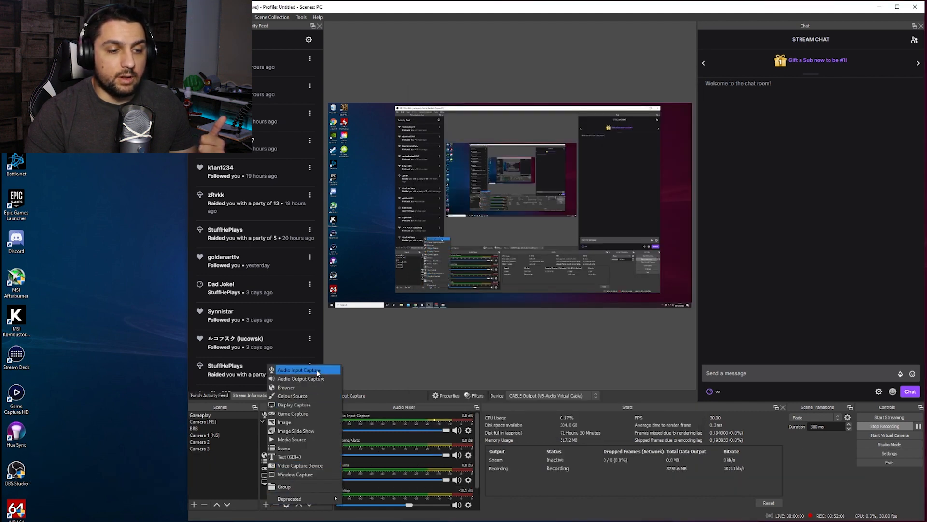
click(295, 371)
click(582, 320)
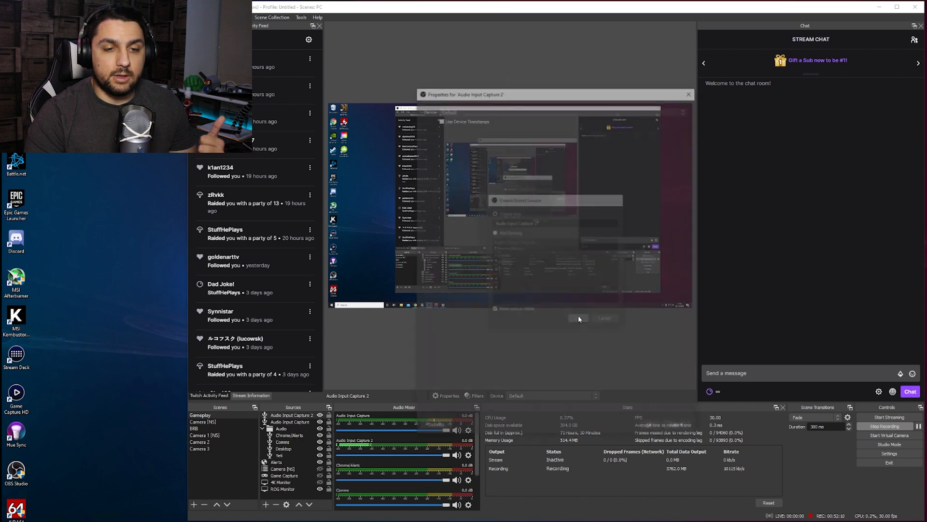
click(508, 109)
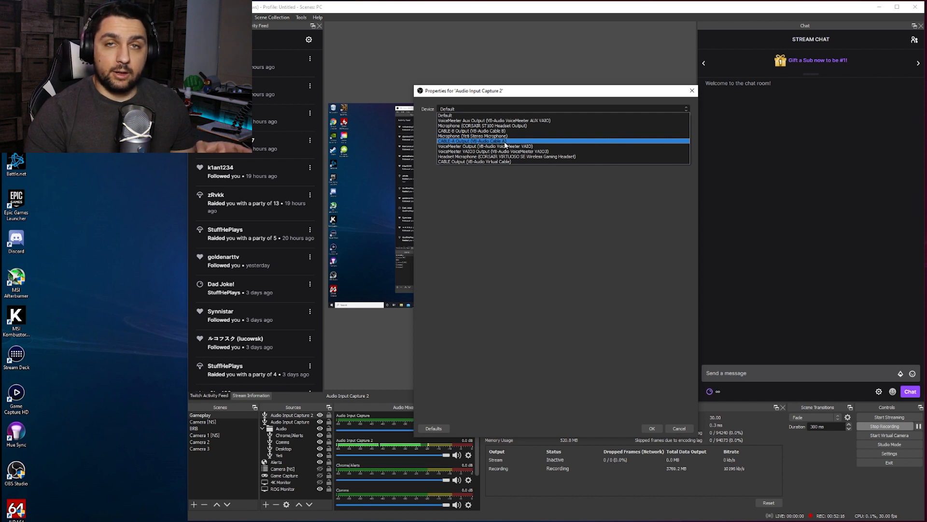
click(505, 141)
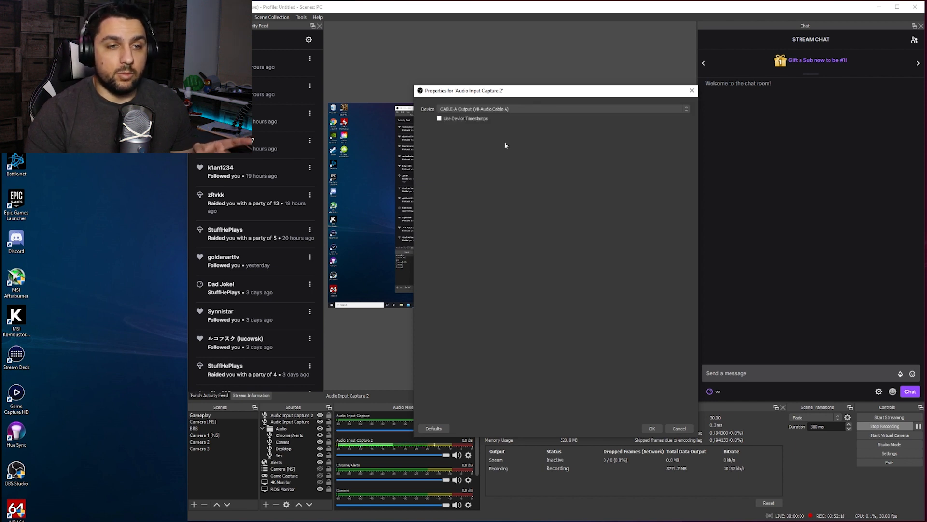
click(651, 428)
Add a third Audio Input Capture source with CABLE-B Output (VB-Audio Cable B) as its device
click(265, 504)
click(290, 379)
click(582, 321)
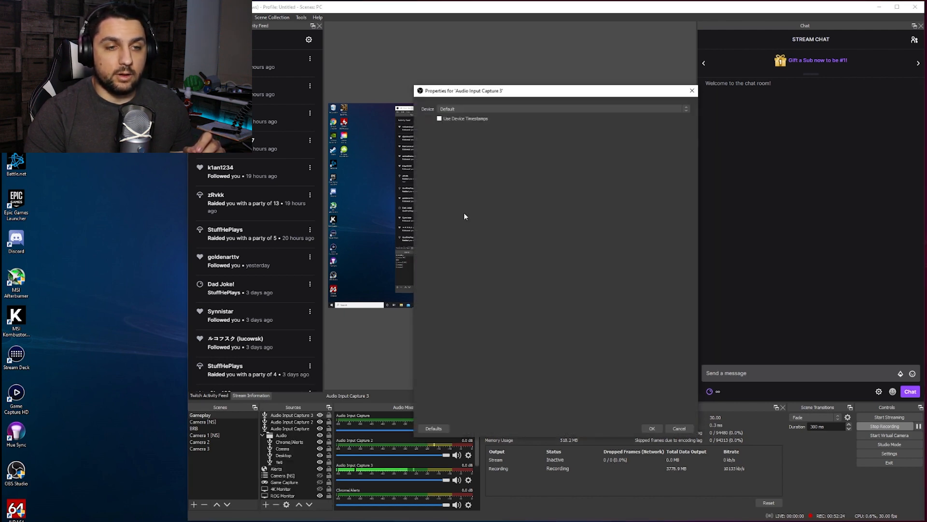
click(512, 107)
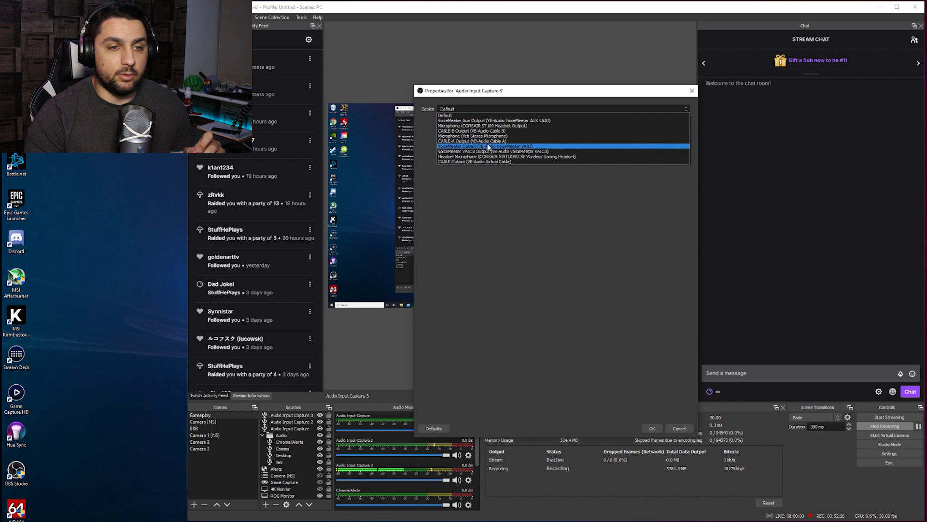
click(490, 130)
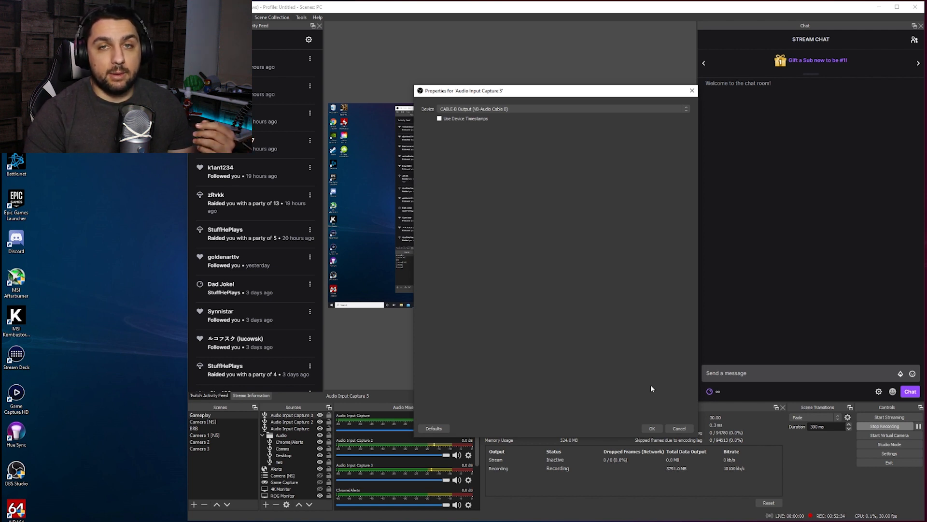
click(652, 428)
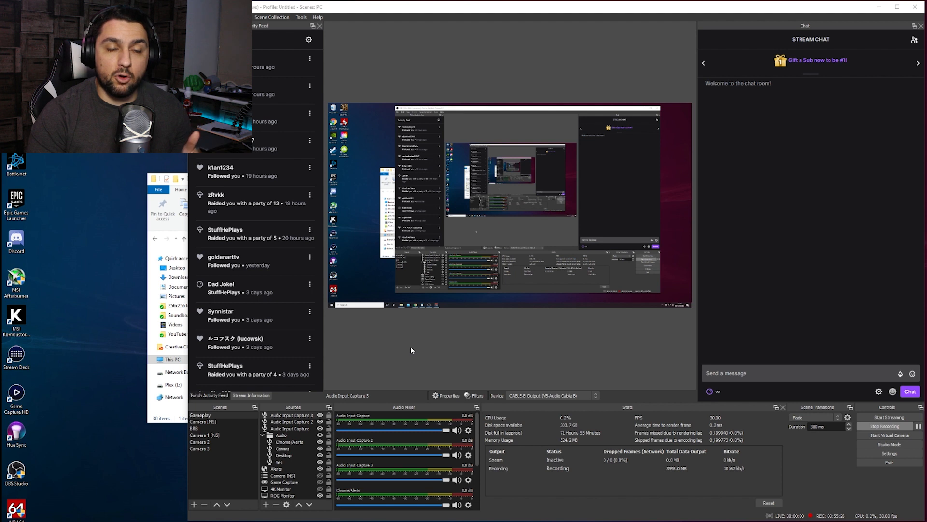
click(265, 505)
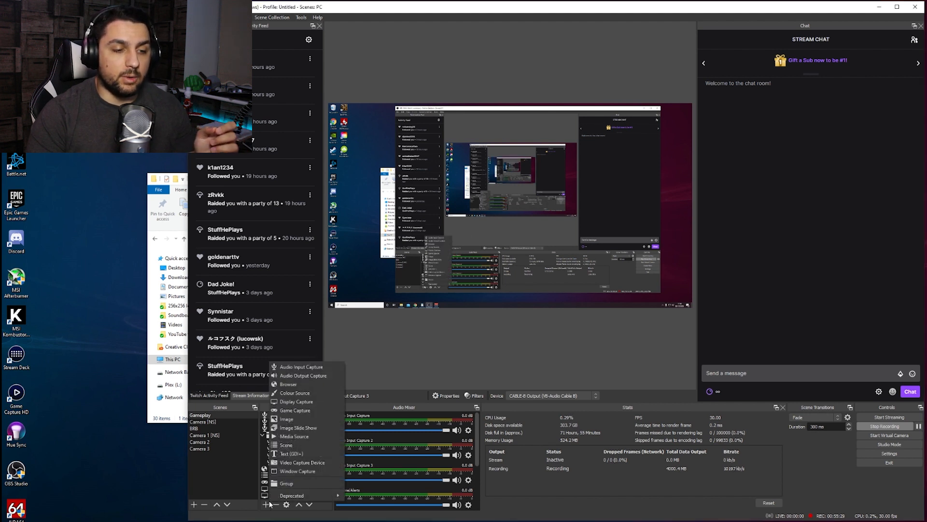
click(312, 368)
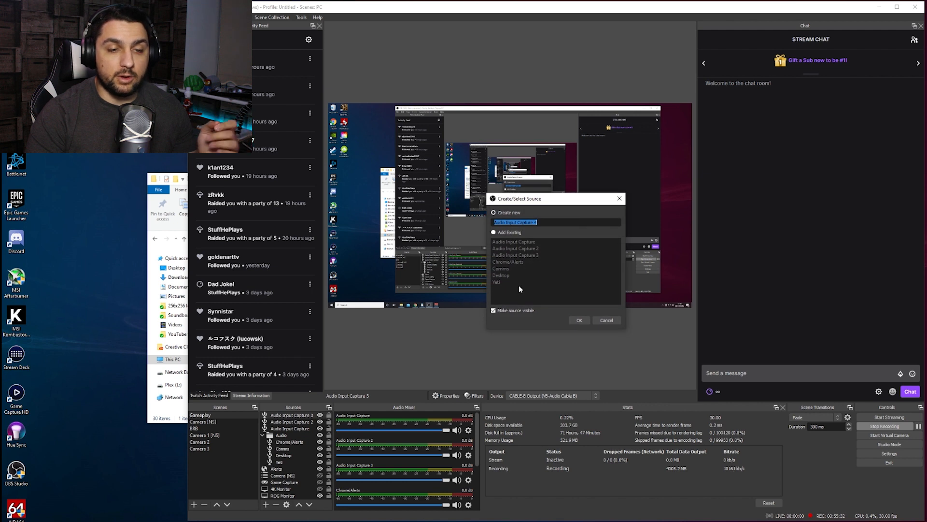
text(Mic)
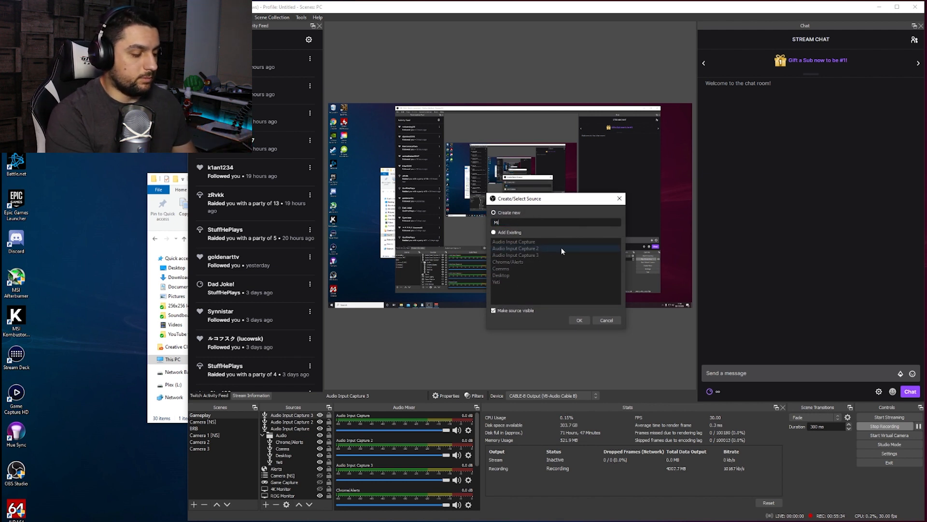
text( 2)
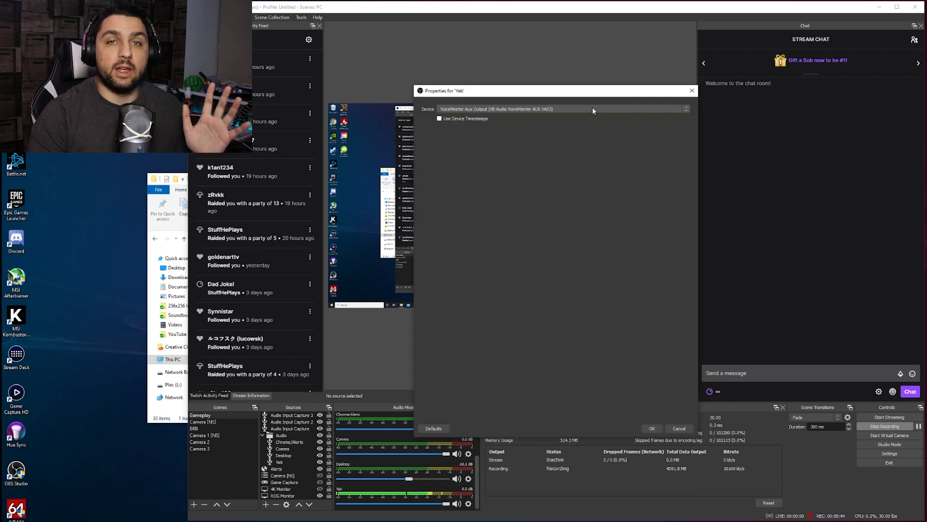
Set the Yeti source's device to VoiceMeeter Aux Output (VB-Audio VoiceMeeter AUX VAIO) and confirm its properties
click(593, 111)
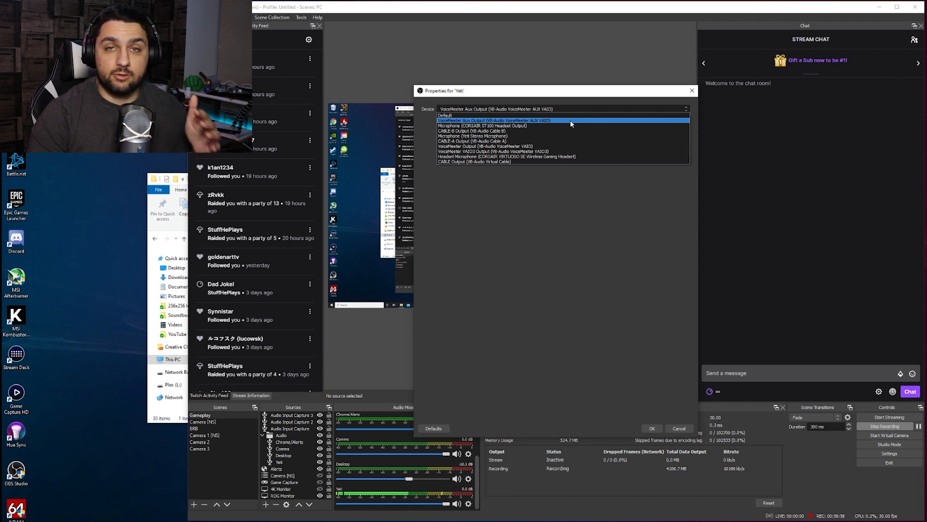
click(571, 123)
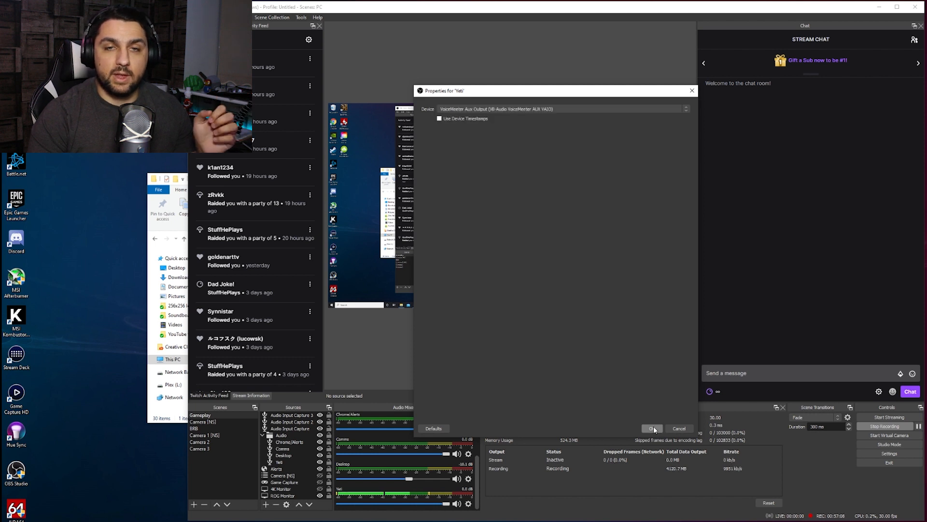
click(652, 429)
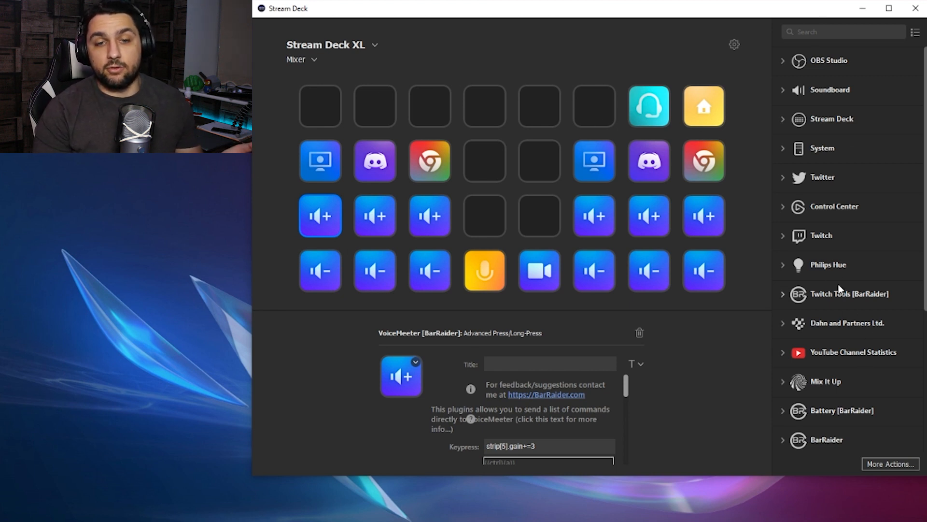
In Stream Deck, try placing the Twitch Chat Message action on the fifth key of the first row
click(782, 236)
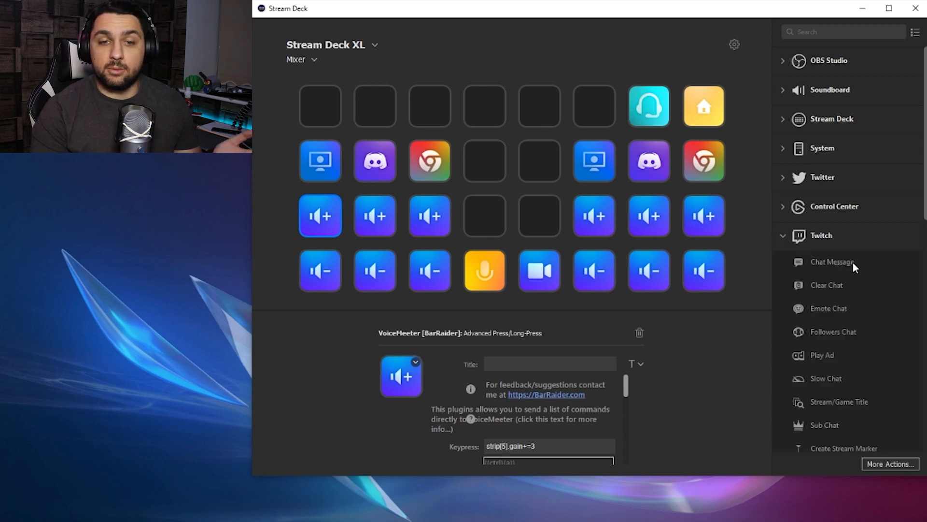
drag(853, 262, 531, 107)
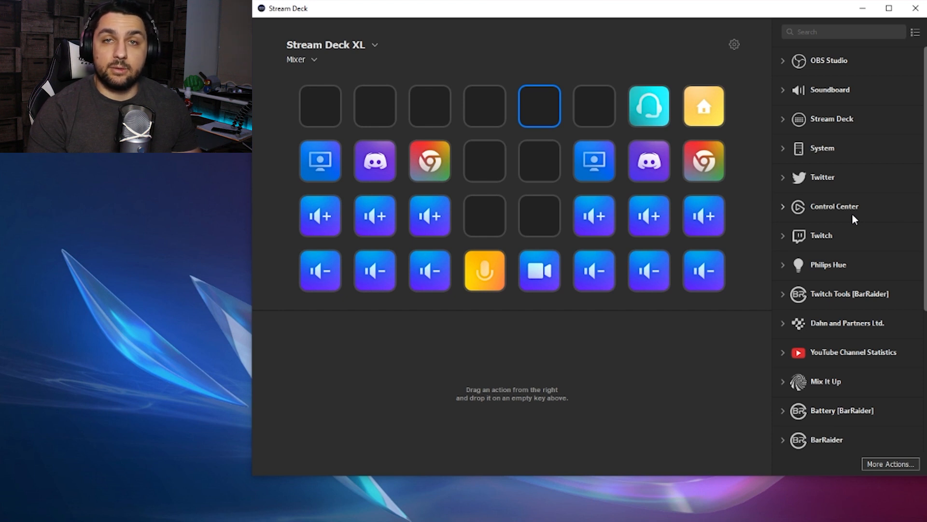
Search the additional Stream Deck plugins for "voice", then list the actions in the VoiceMeeter [BarRaider] category
click(897, 464)
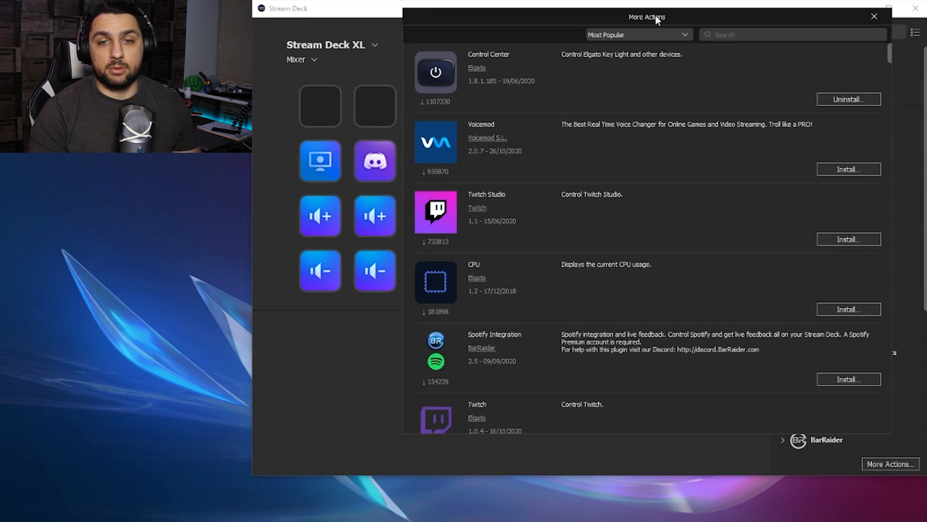
text(voice)
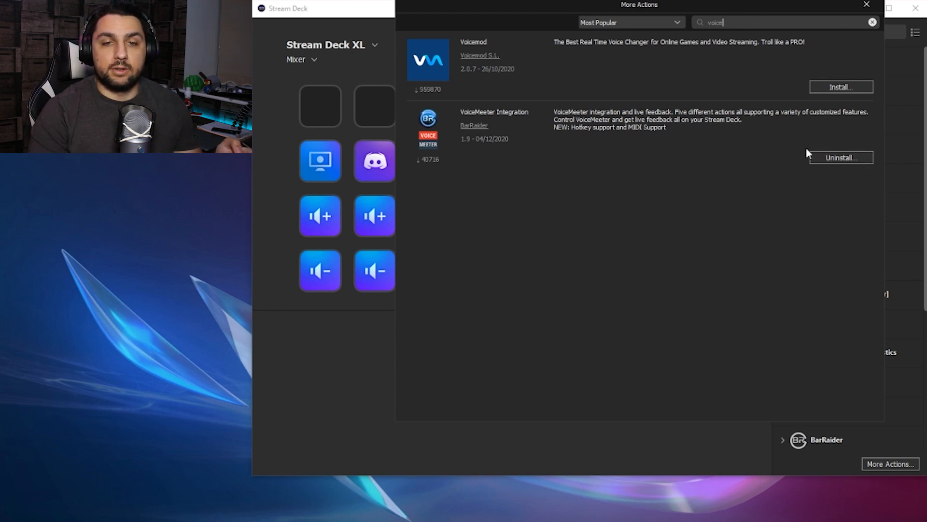
click(866, 4)
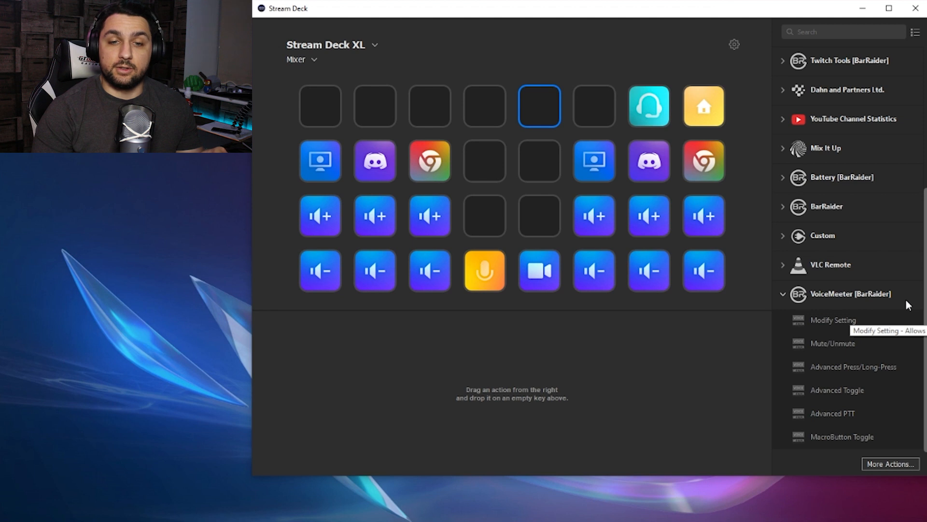
click(783, 294)
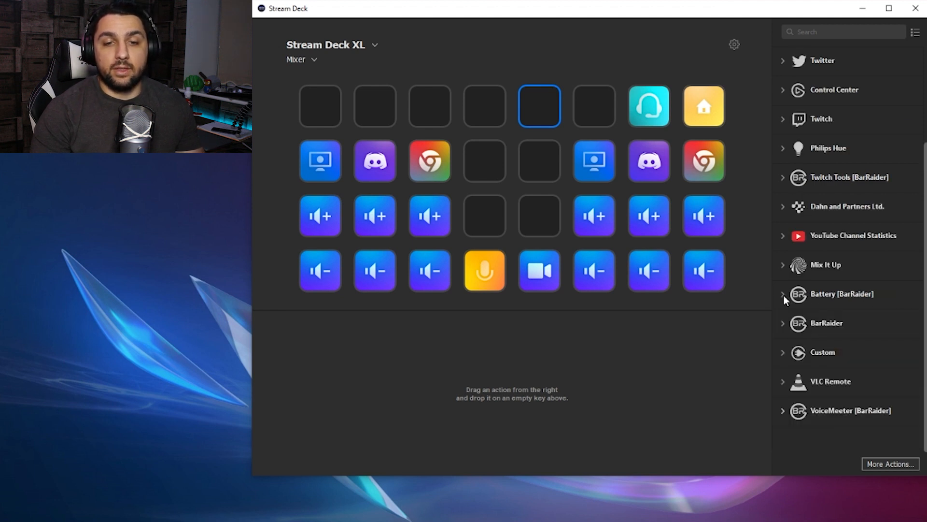
click(784, 411)
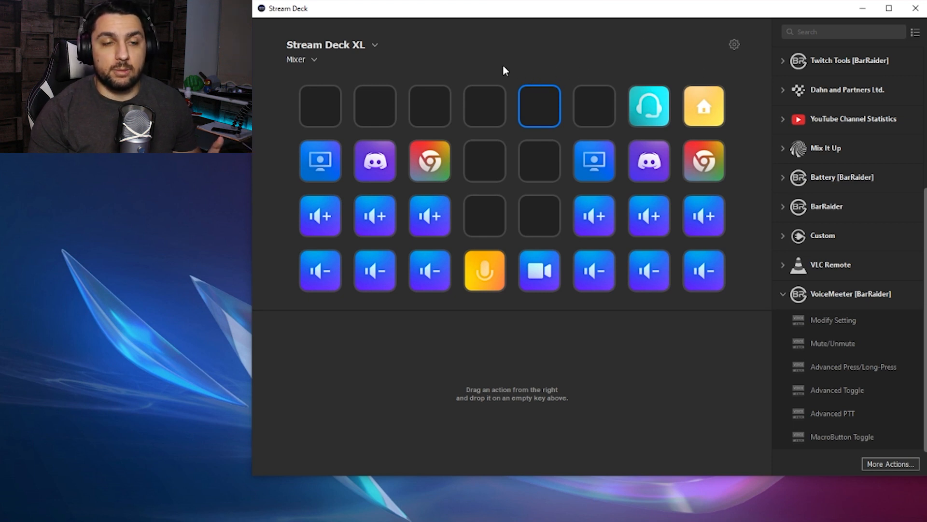
click(497, 117)
click(527, 95)
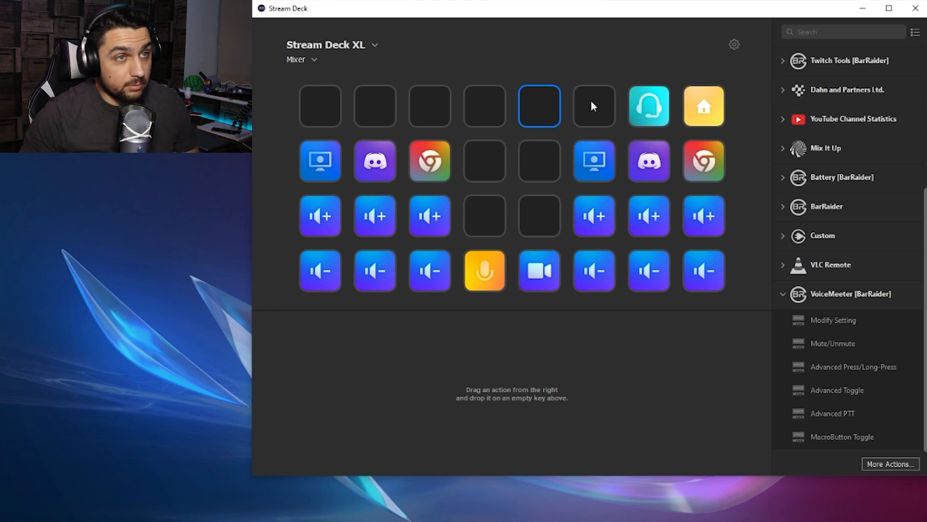
click(398, 121)
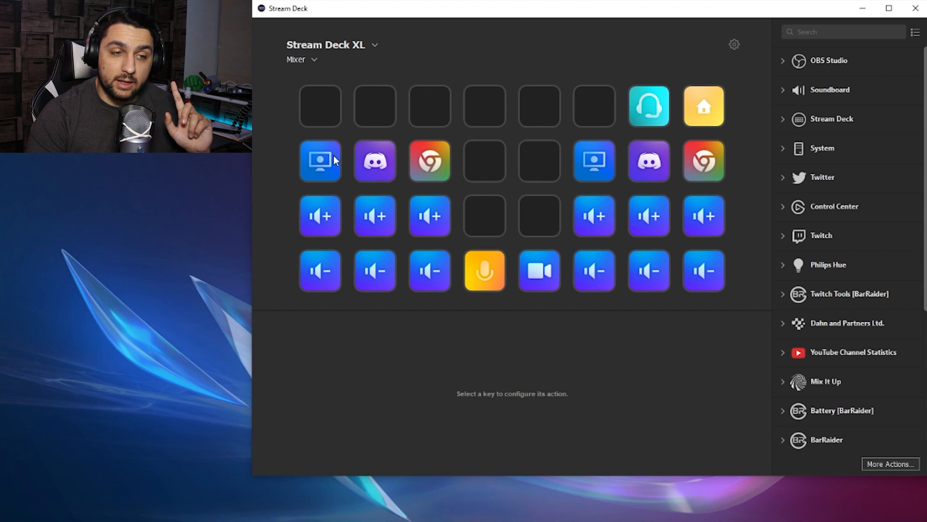
Review the VoiceMeeter settings of the existing desktop, Discord and Chrome mute keys and the desktop volume keys
click(327, 171)
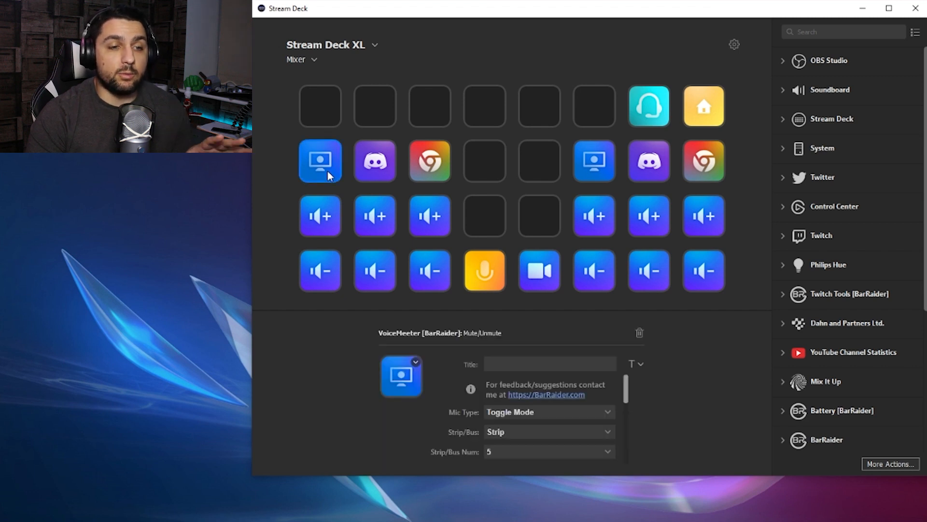
click(387, 173)
click(436, 173)
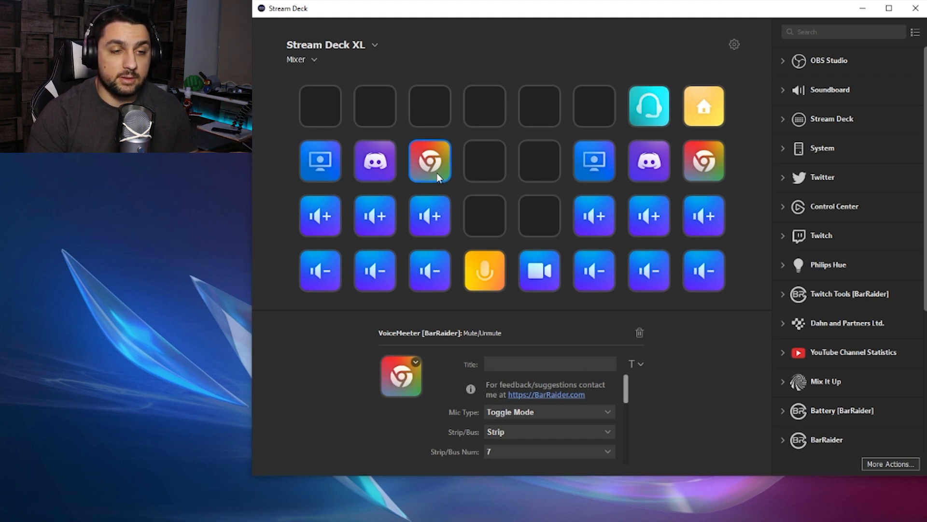
click(320, 270)
click(323, 222)
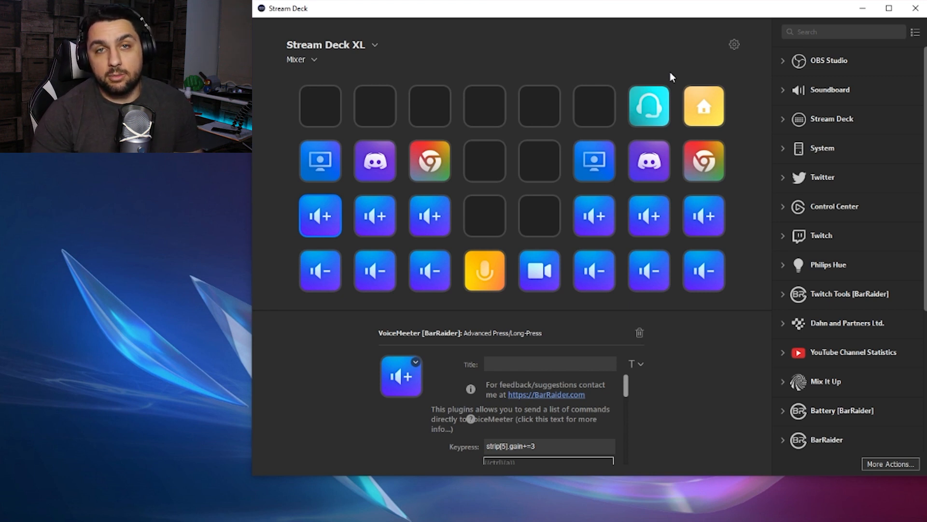
Assign the VoiceMeeter Mute/Unmute action to the first key of the first row, with Strip as its target type
click(338, 110)
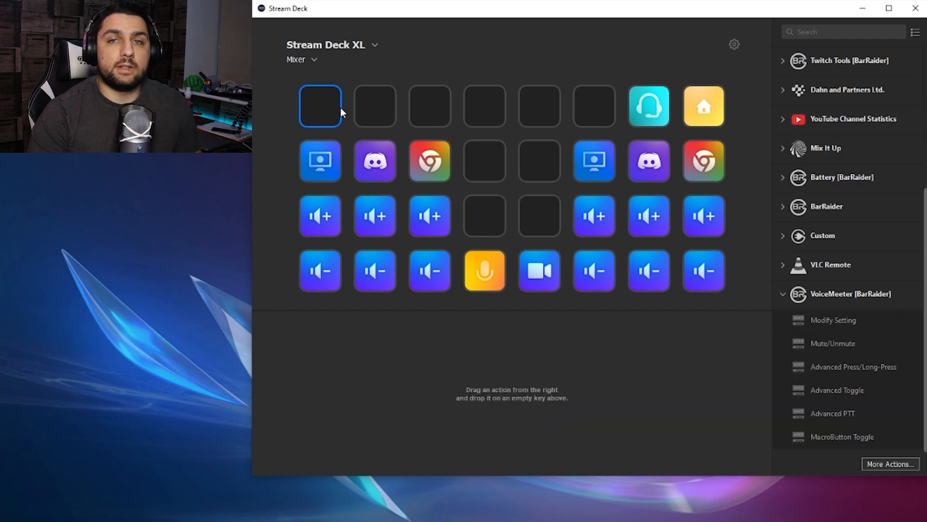
click(320, 167)
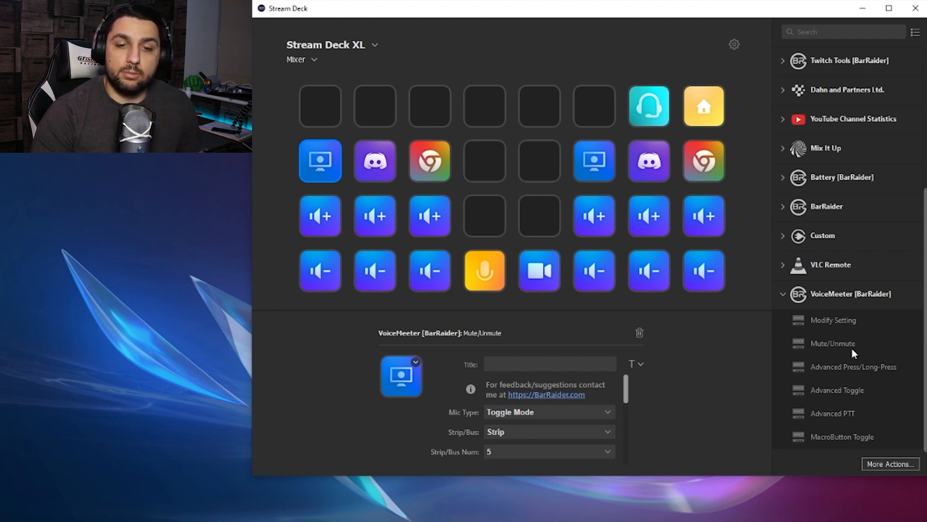
drag(853, 344, 321, 110)
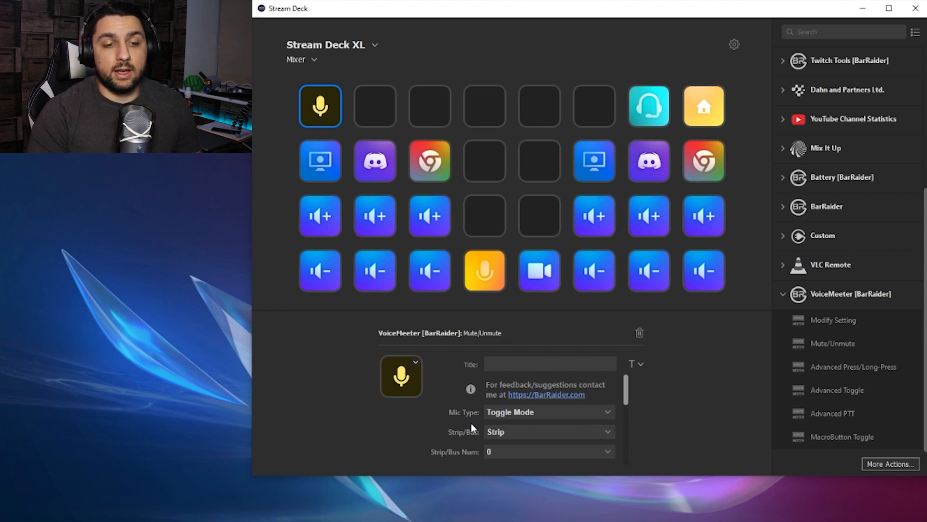
click(551, 432)
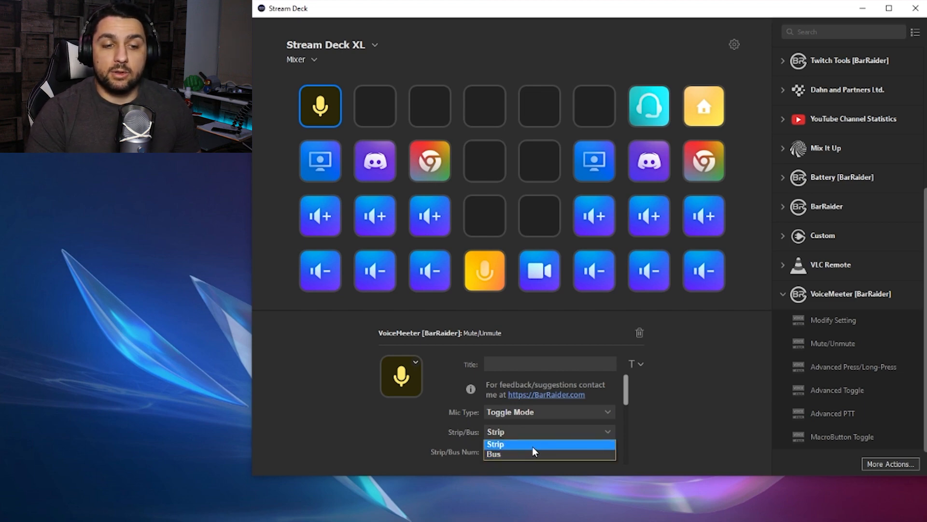
click(541, 440)
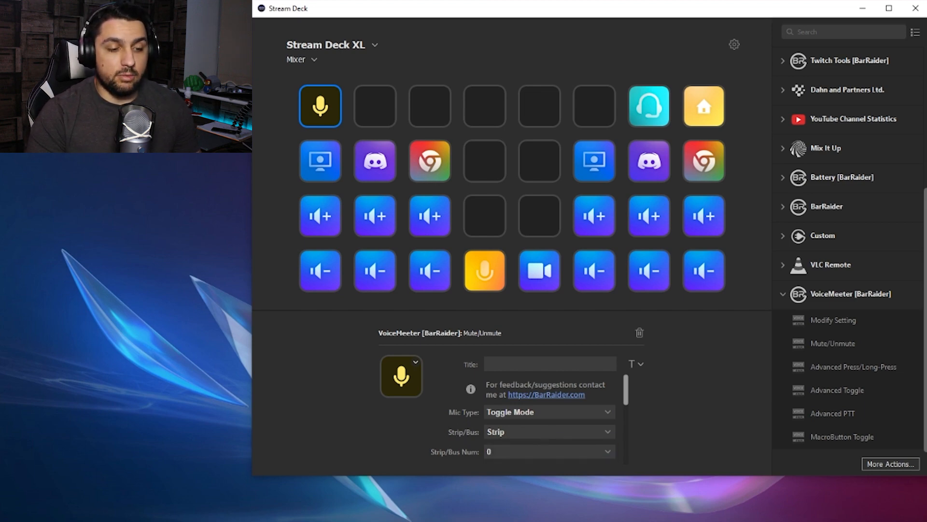
Check the channel strip order in Voicemeeter and set the new mute key's Strip/Bus Num to 5 in Stream Deck
key(alt+Tab)
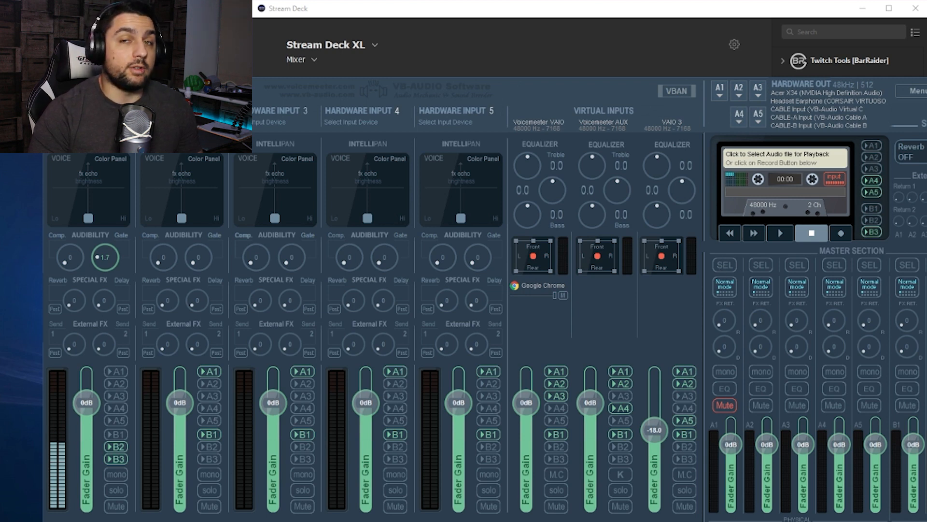
click(649, 12)
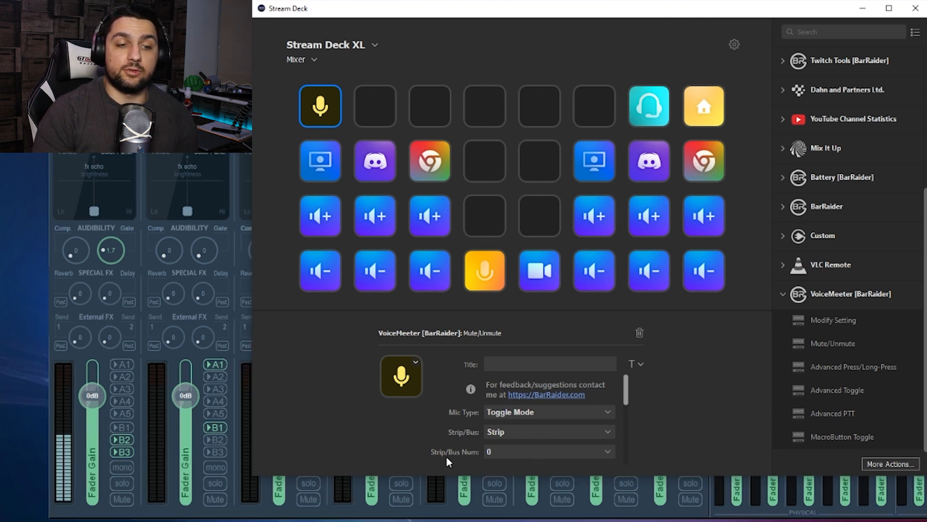
click(538, 452)
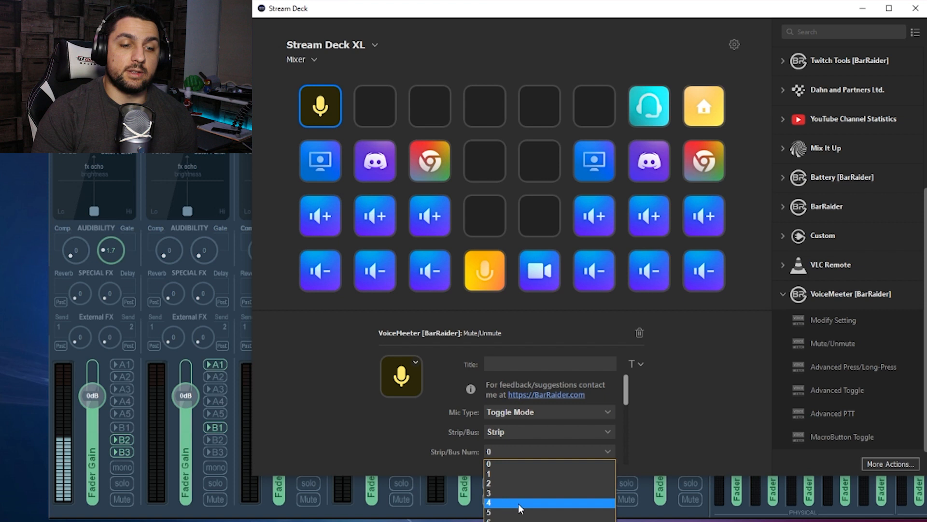
click(524, 512)
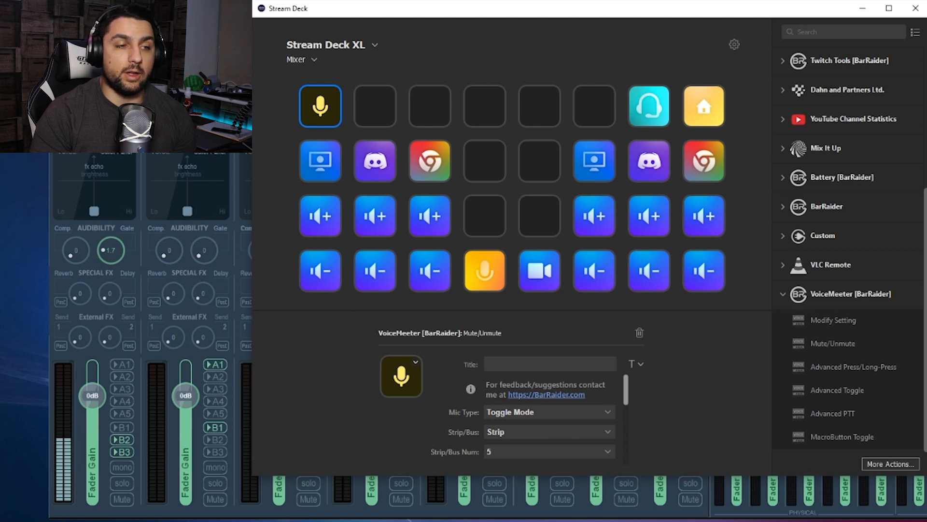
key(alt+Tab)
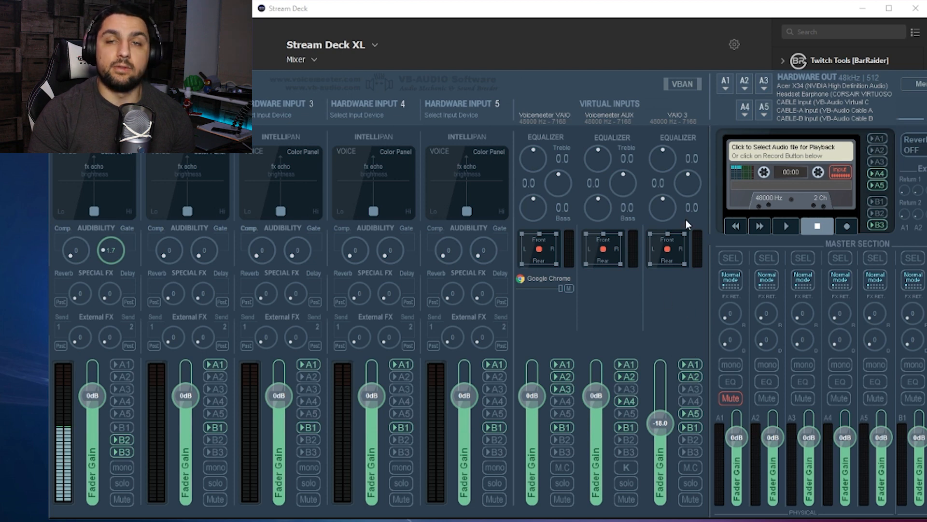
click(598, 17)
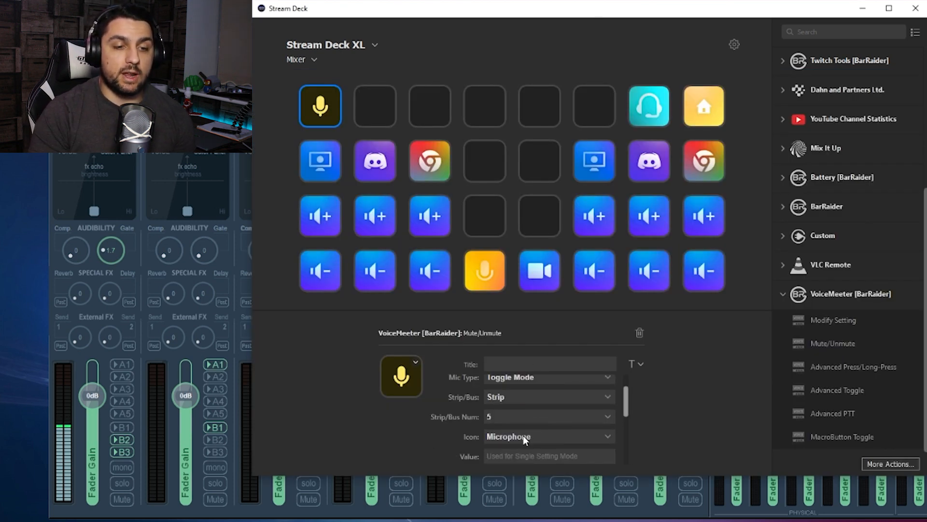
Review the new mute key's icon choices and its Muted Image and Unmuted Image file settings
click(416, 361)
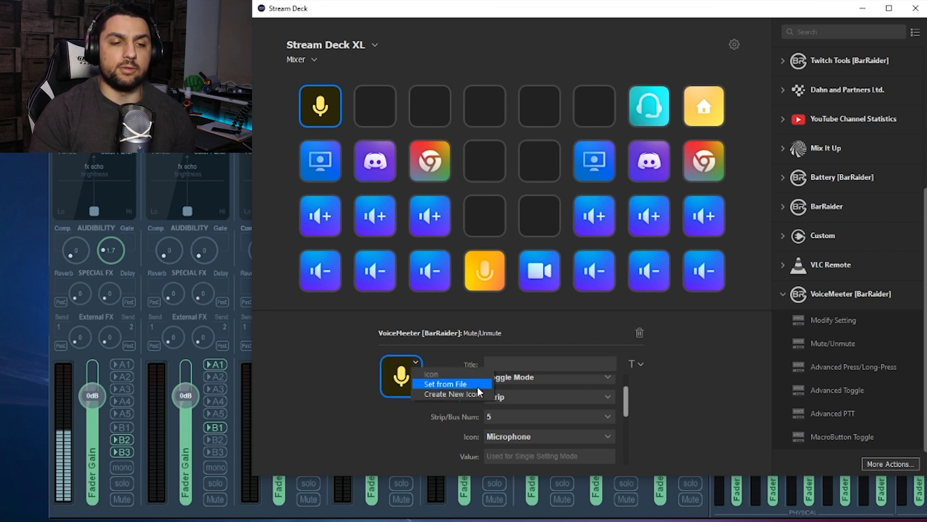
click(462, 344)
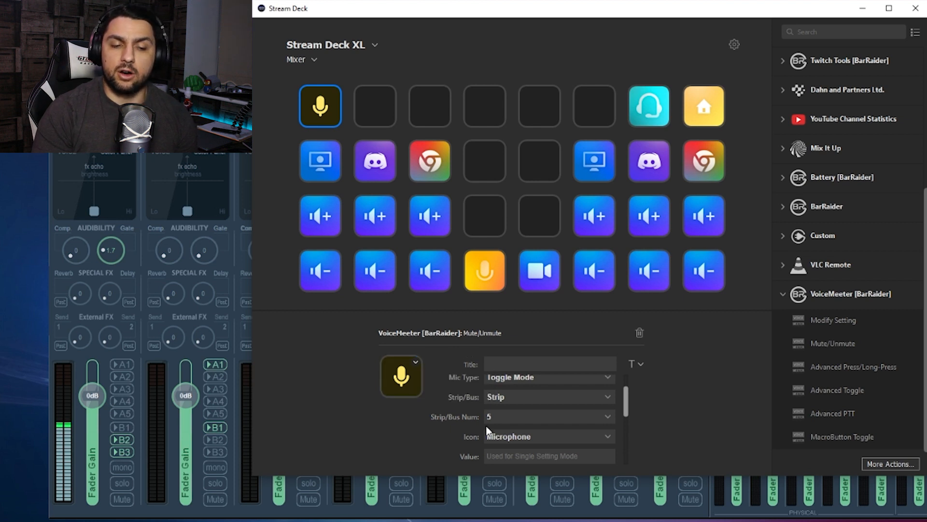
click(547, 438)
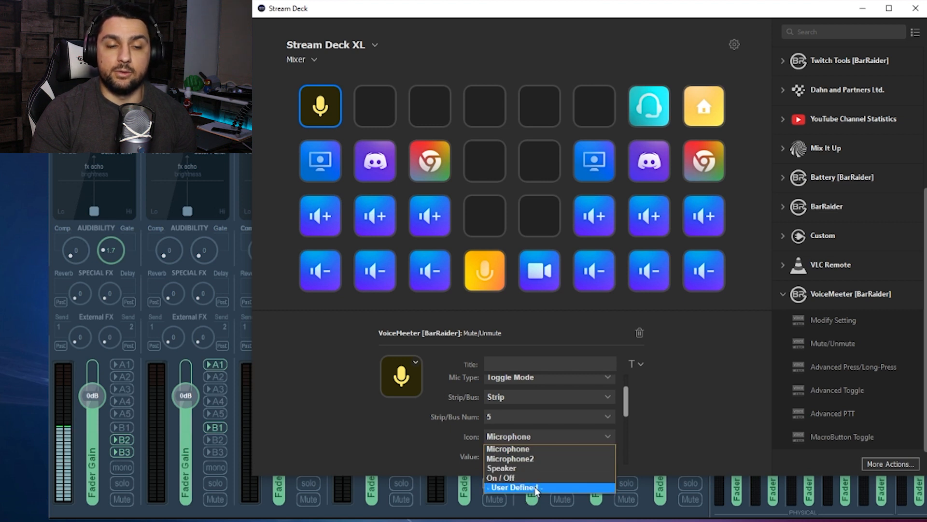
click(515, 487)
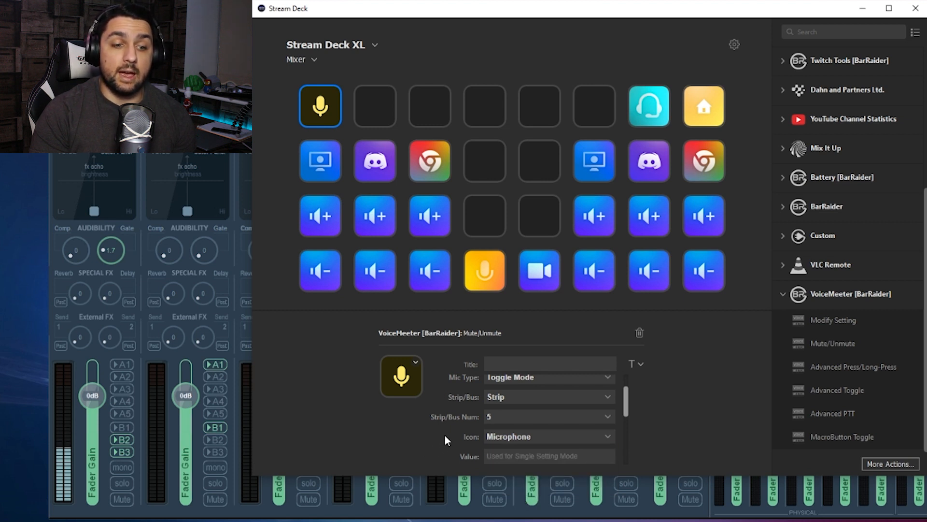
scroll(444, 434, down, 2)
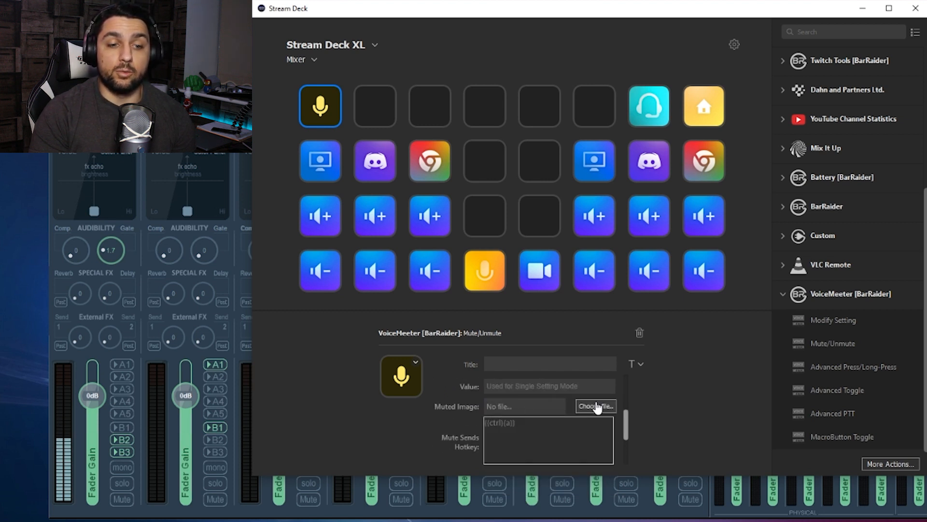
scroll(558, 399, down, 1)
scroll(483, 416, down, 1)
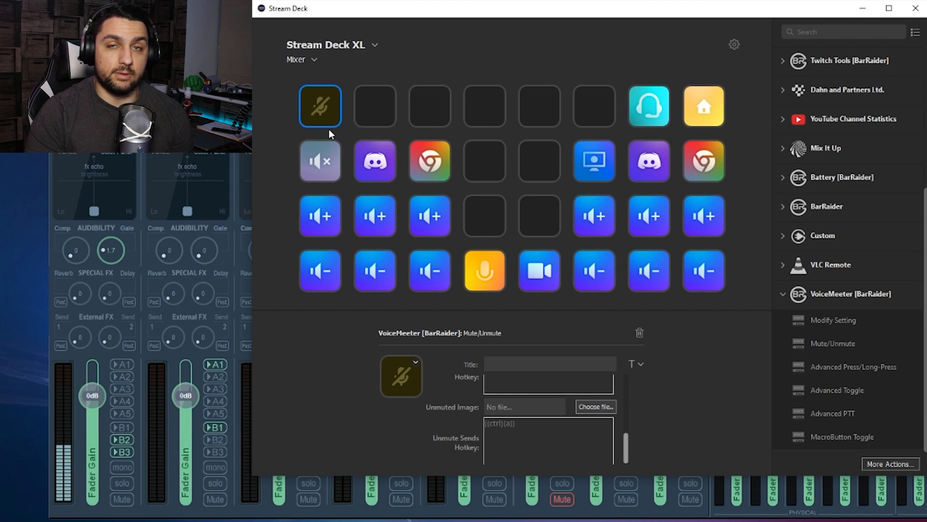
Shift the Voicemeeter window and compare the settings of the desktop, Discord and Chrome mute keys
click(321, 153)
drag(530, 13, 749, 31)
drag(417, 73, 220, 22)
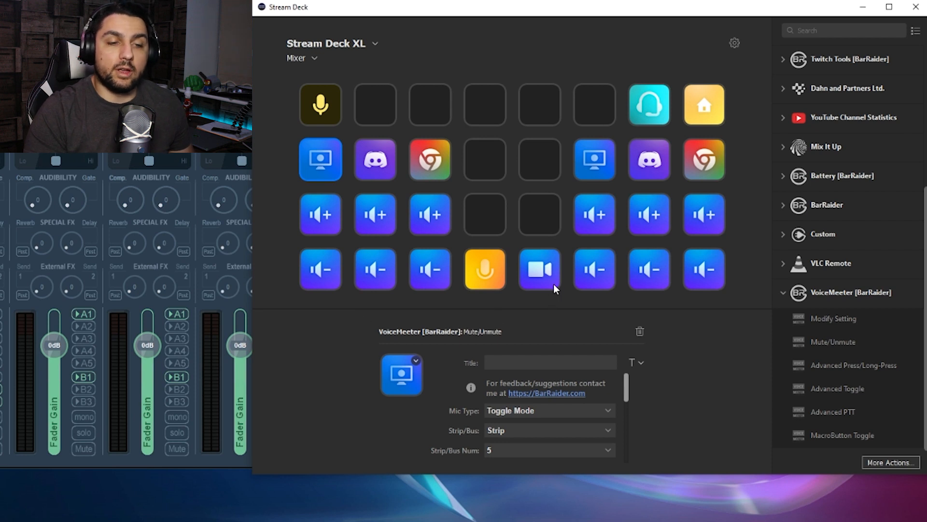
click(377, 165)
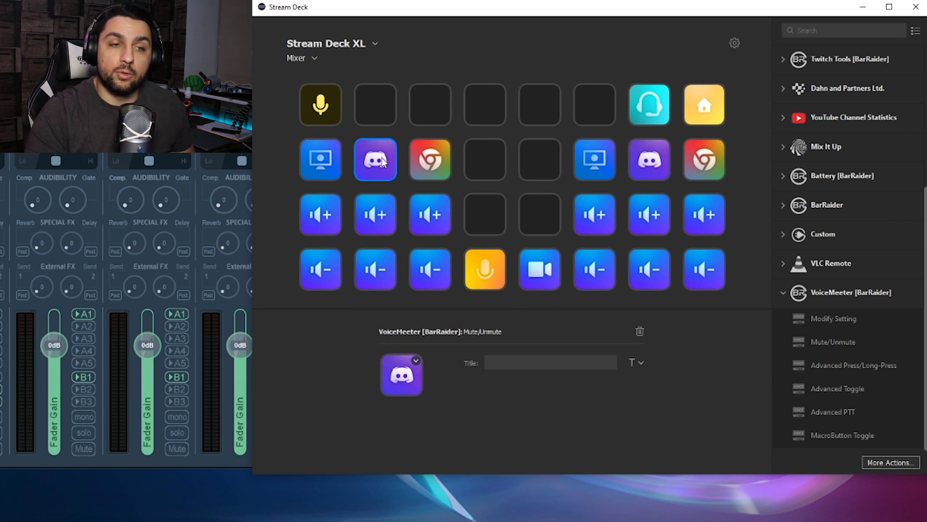
click(436, 161)
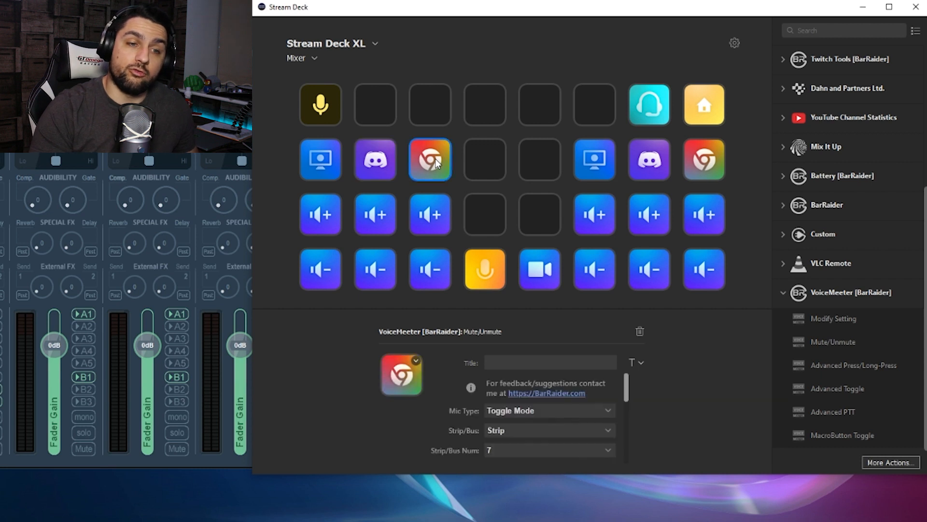
Duplicate the first mute key onto the second key of the first row and set its Strip/Bus Num to 6
click(369, 109)
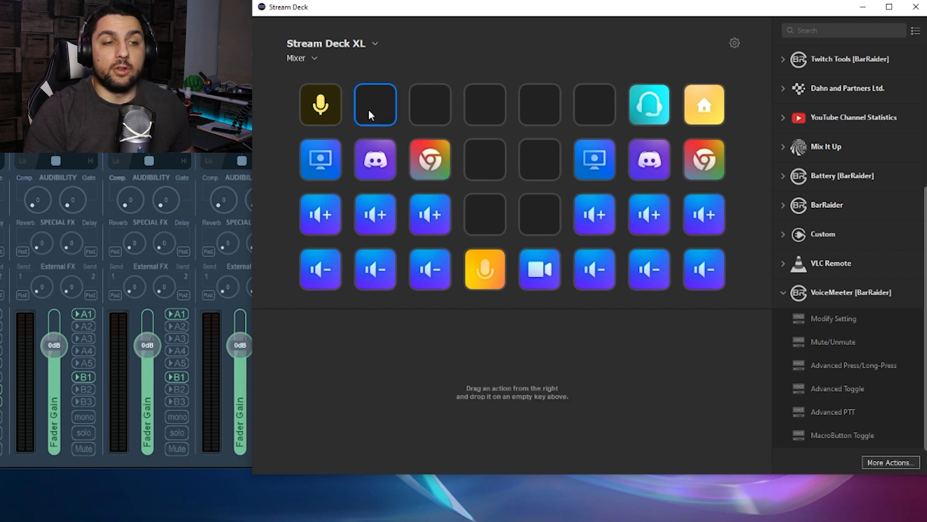
click(326, 114)
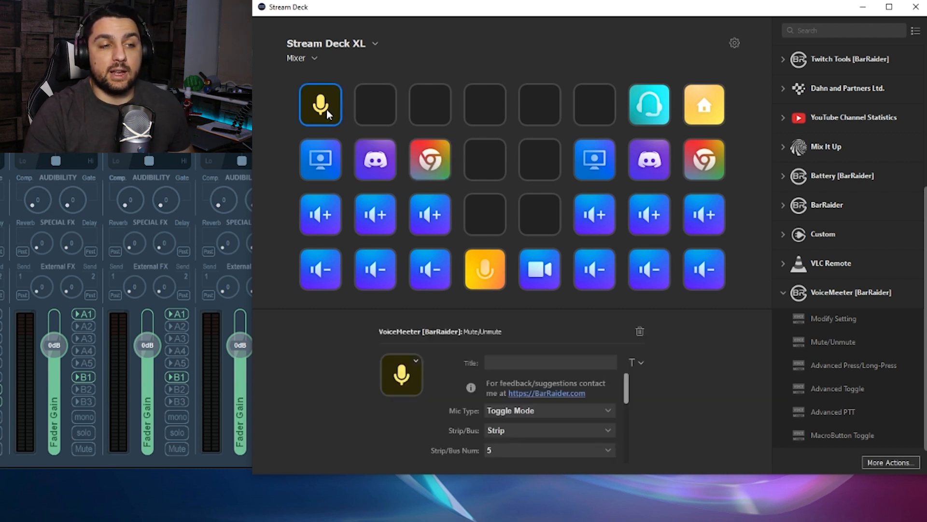
click(375, 111)
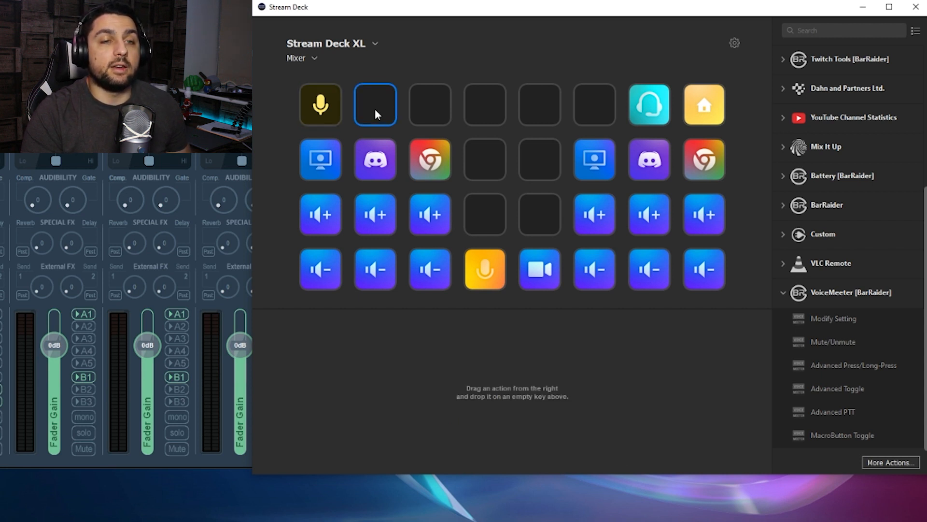
key(ctrl+v)
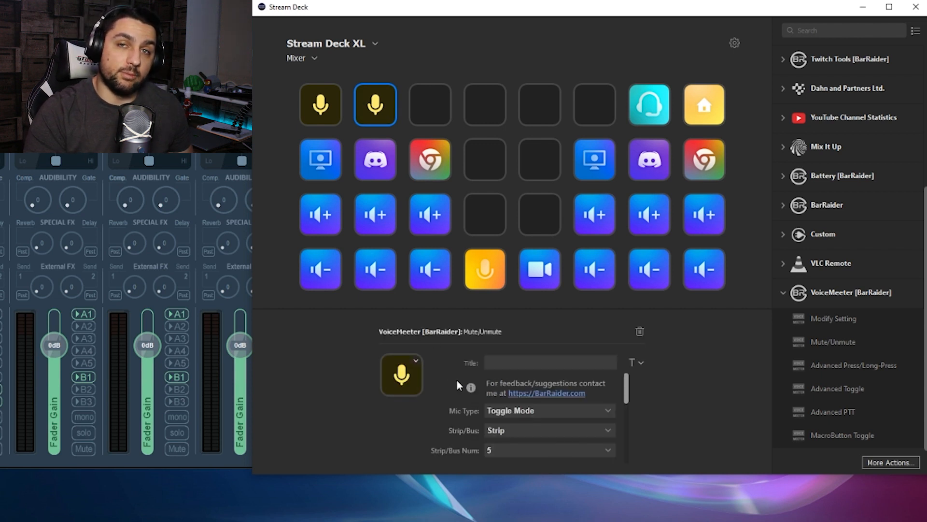
scroll(517, 442, down, 1)
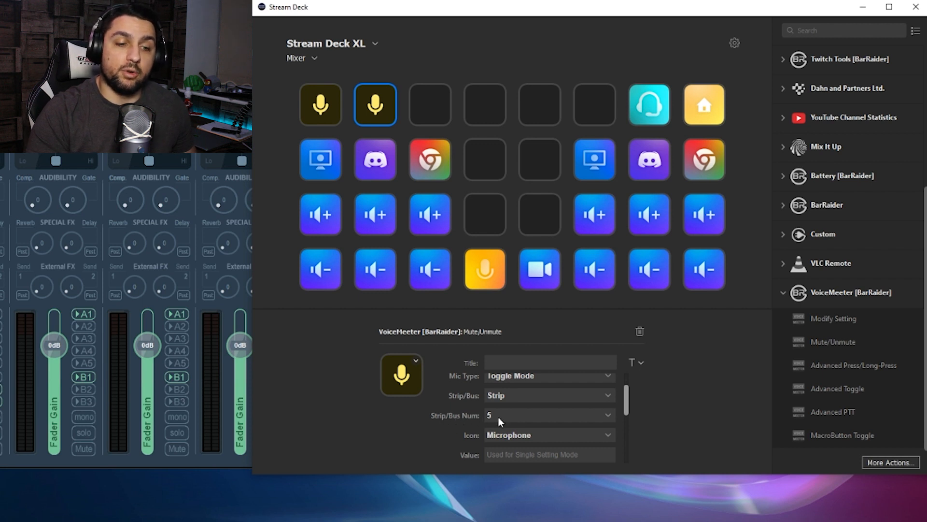
click(541, 417)
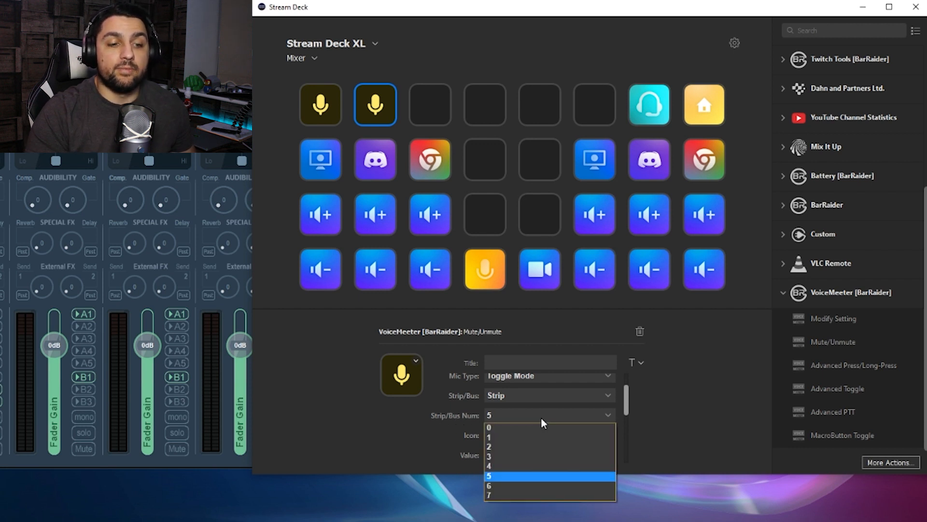
click(518, 485)
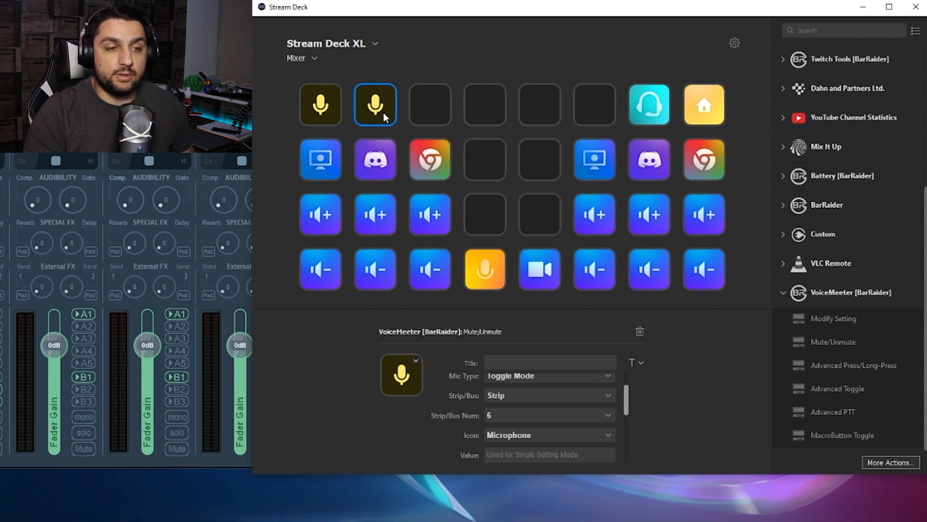
Paste a mute key copy onto the third key of the first row and choose its Strip/Bus Num
click(447, 100)
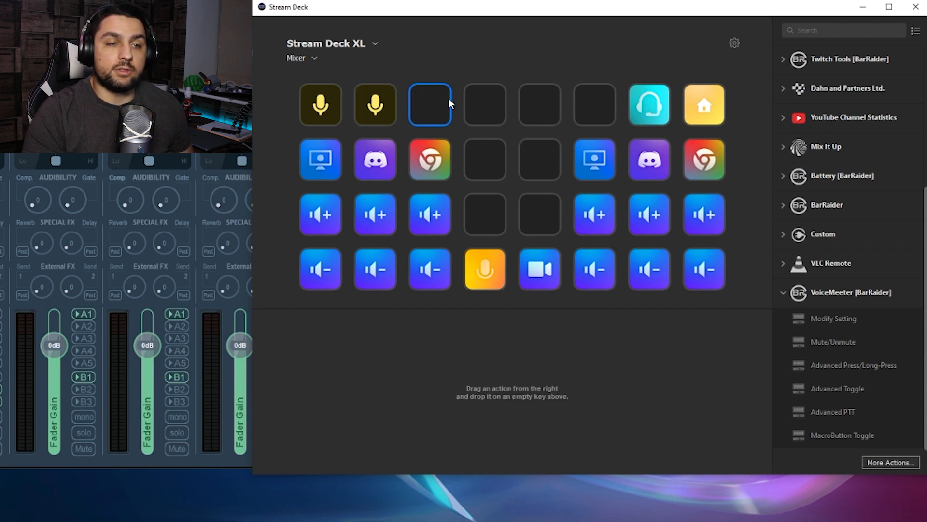
key(ctrl+v)
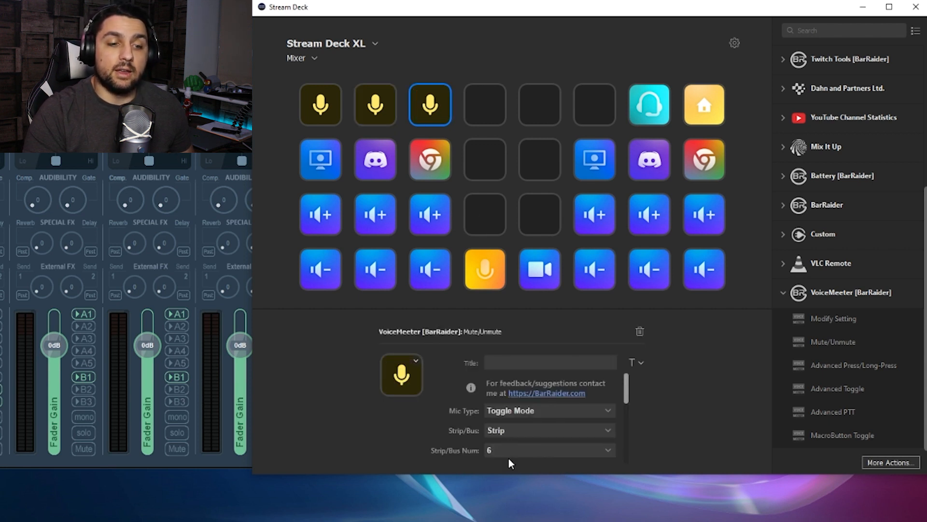
click(517, 451)
click(517, 521)
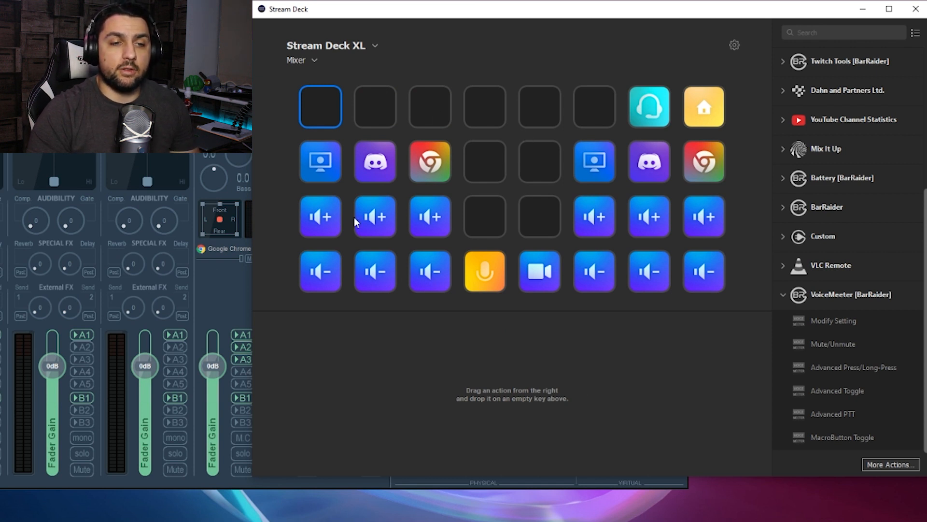
Assign the VoiceMeeter Advanced Press/Long-Press action to the first key of the first row, viewing the desktop volume-up key for reference
click(332, 221)
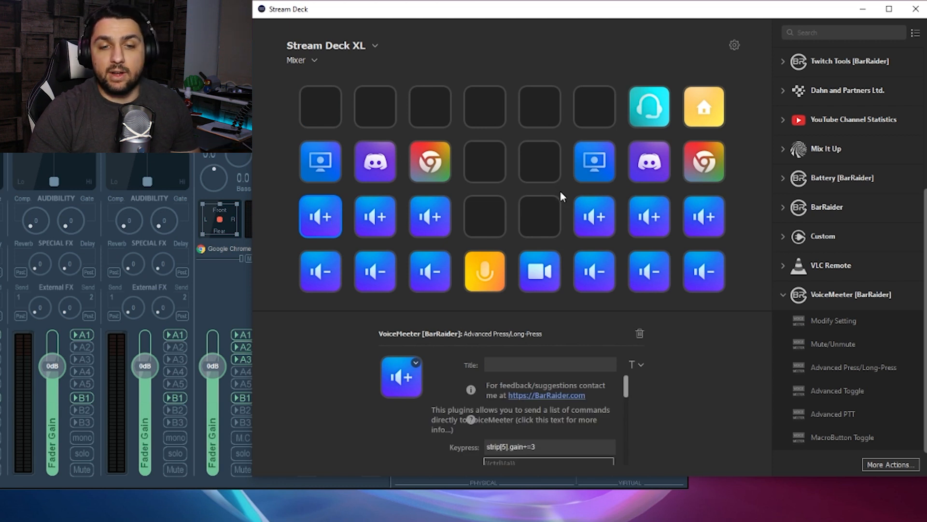
drag(821, 367, 315, 104)
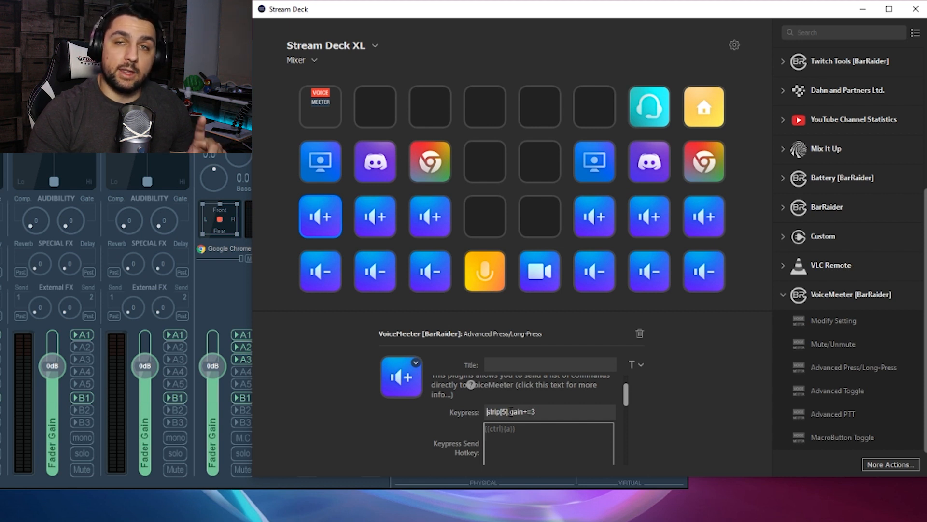
Examine the desktop volume-up key's Keypress gain command and compare it with the channel faders in Voicemeeter
mouse_move(509, 412)
mouse_down()
mouse_move(533, 412)
mouse_move(523, 412)
mouse_up()
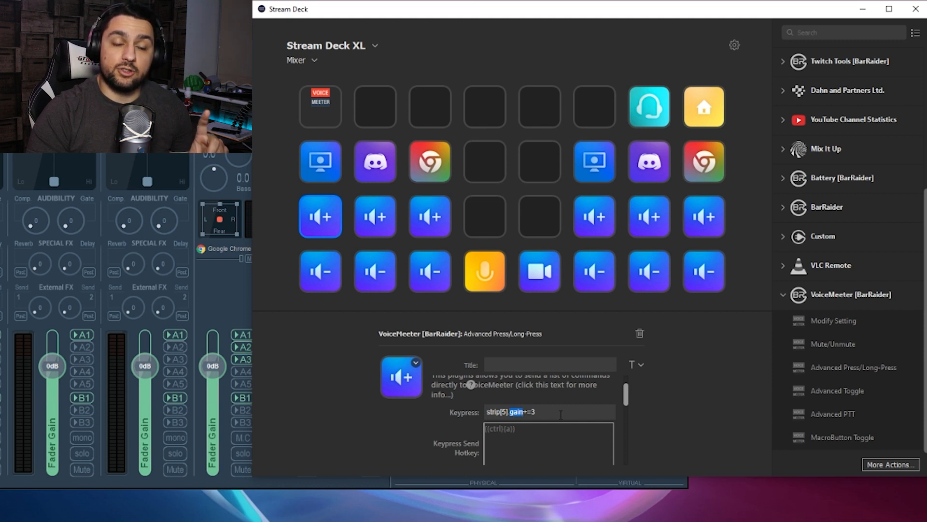
click(227, 389)
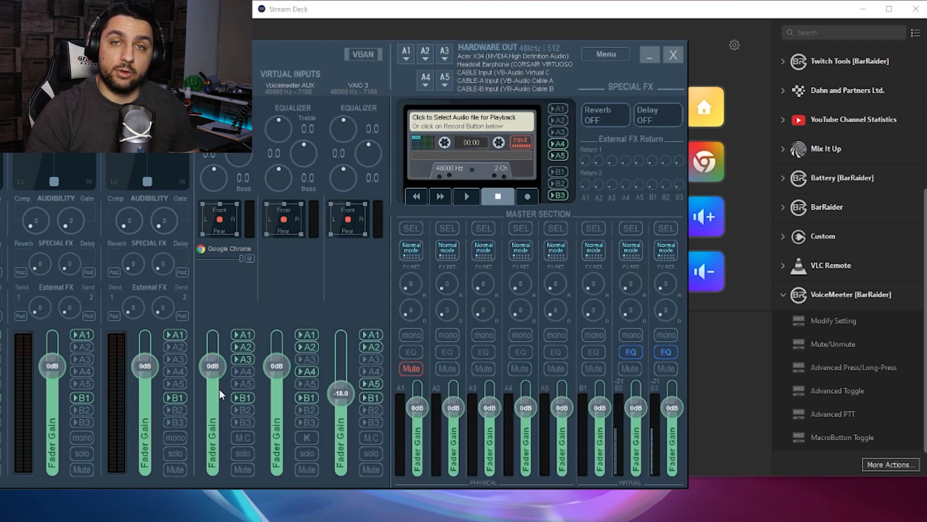
click(734, 118)
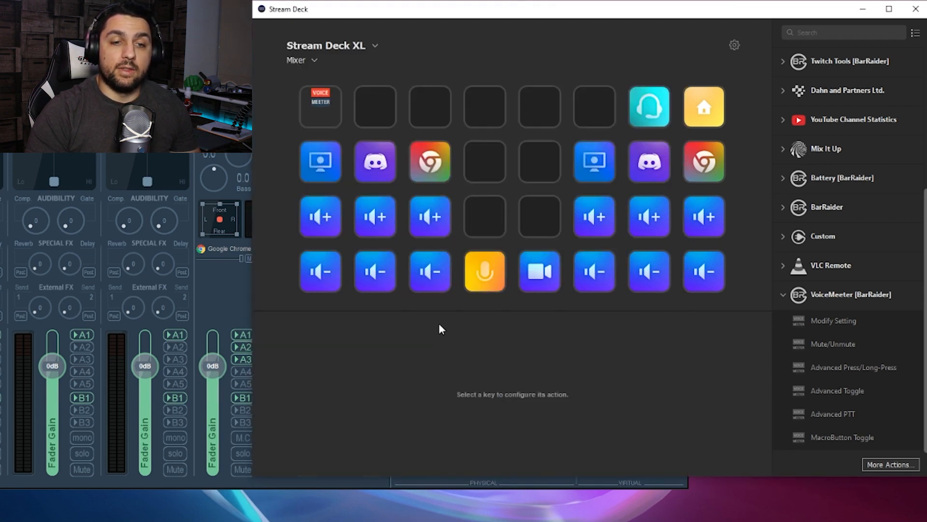
click(314, 216)
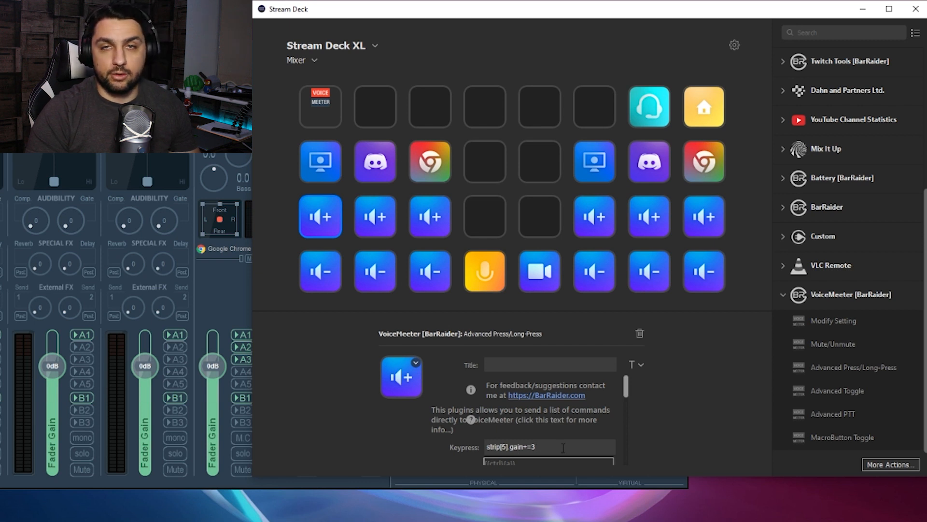
scroll(537, 447, down, 1)
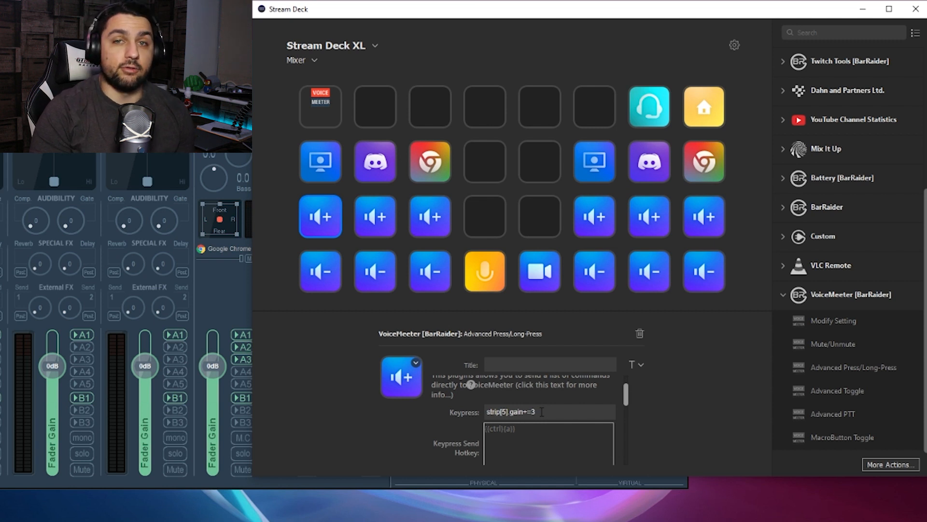
double_click(544, 412)
click(555, 414)
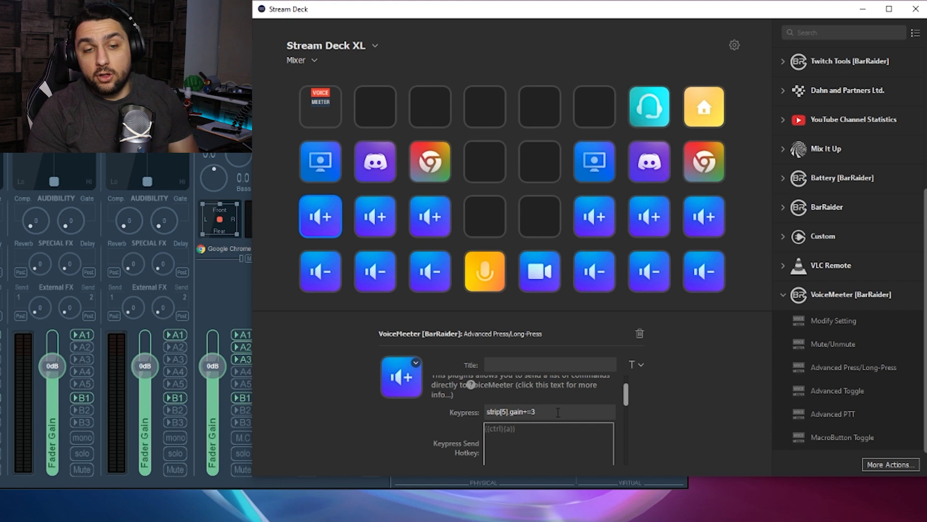
triple_click(542, 410)
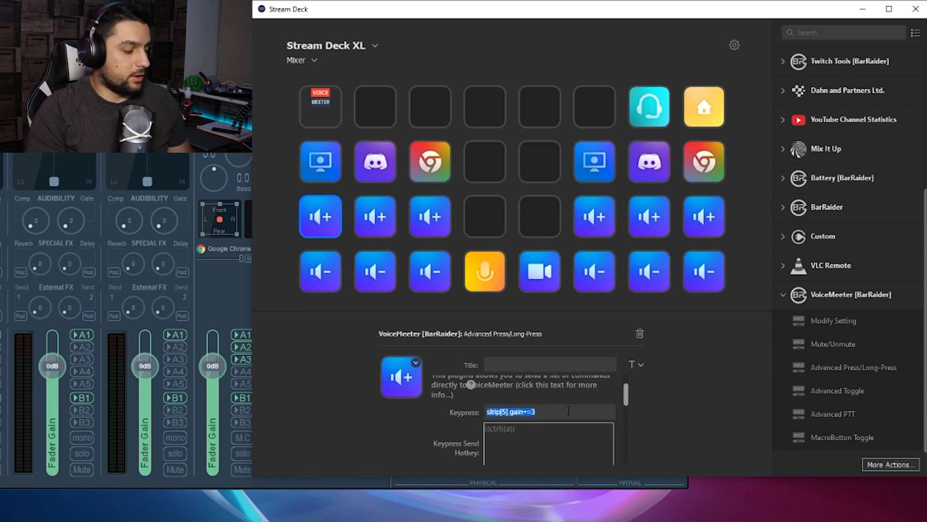
Examine the desktop volume-up key's Long Keypress command and check the matching fader in Voicemeeter
scroll(565, 410, down, 2)
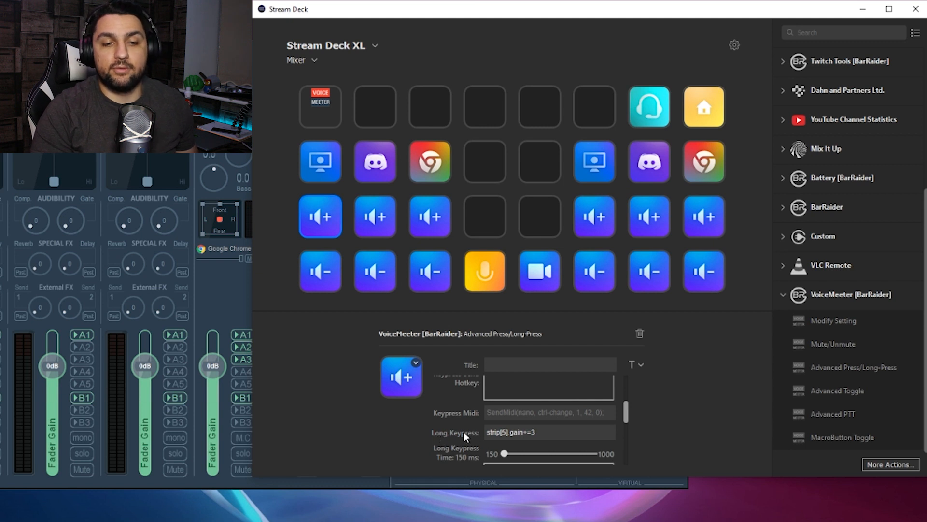
triple_click(540, 432)
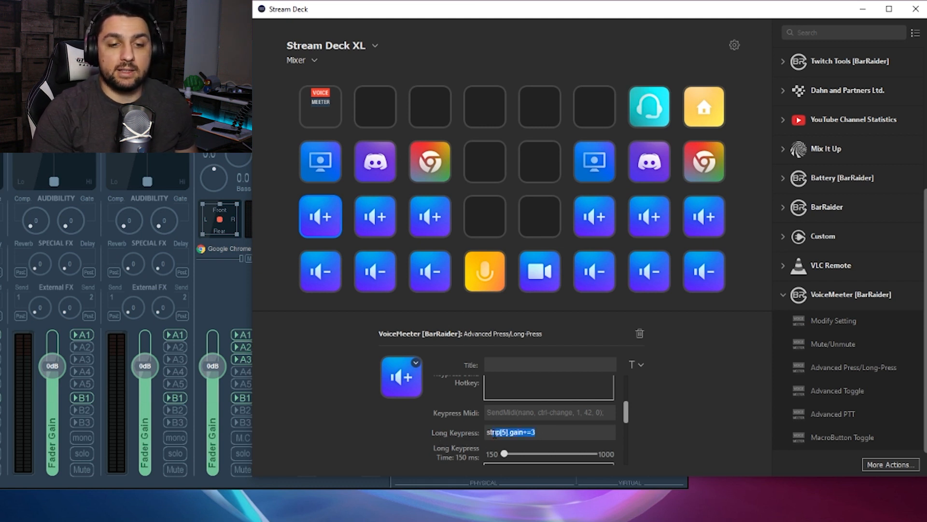
click(542, 432)
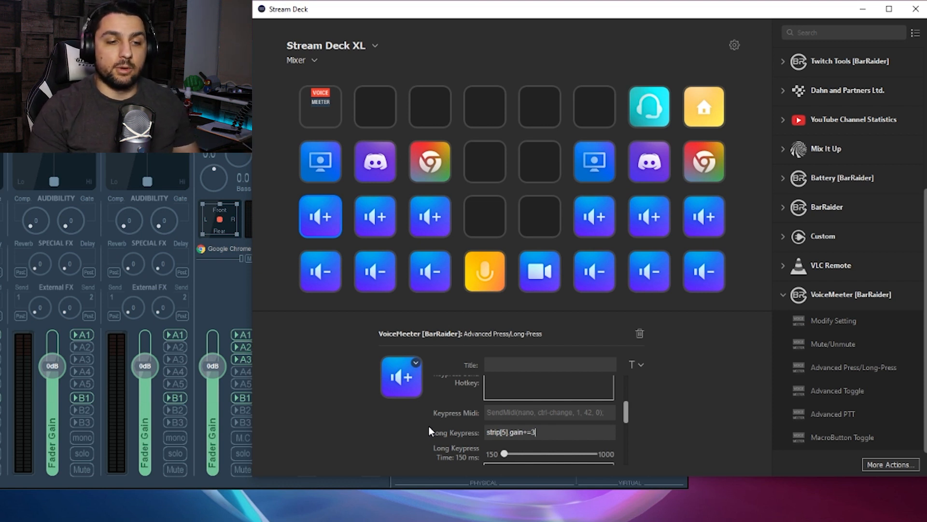
click(225, 312)
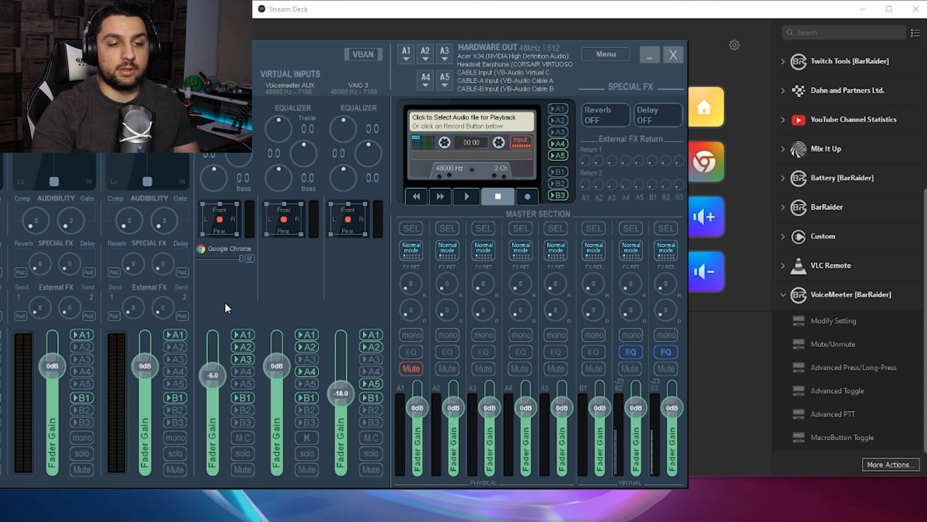
click(501, 14)
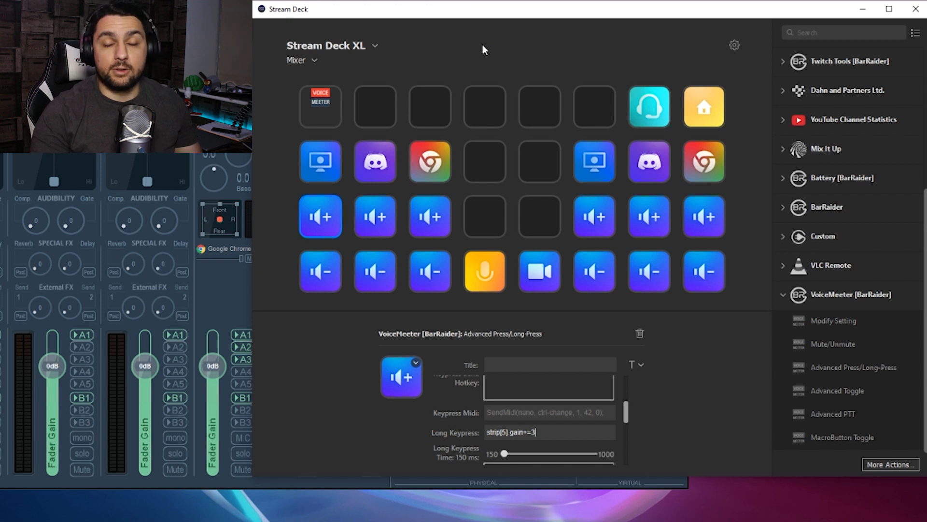
View the icon options available for the desktop volume-up key
scroll(519, 422, up, 3)
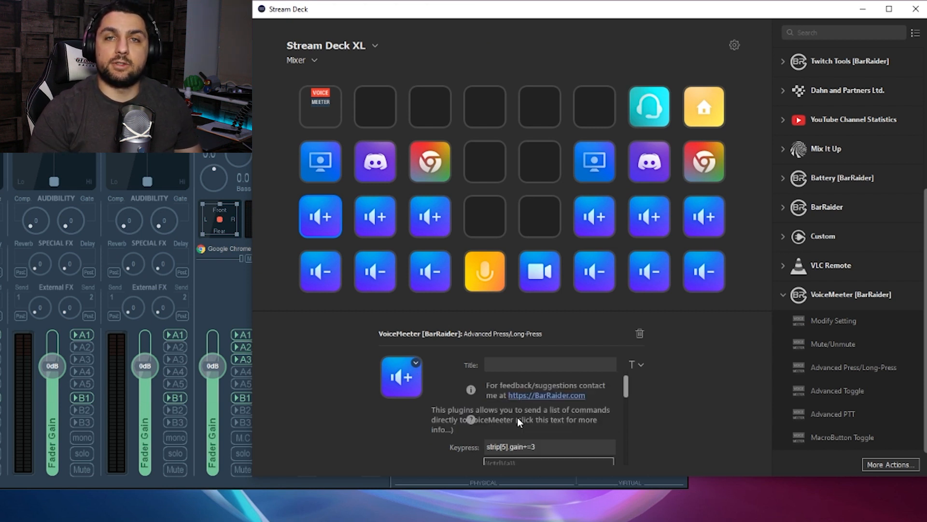
click(416, 363)
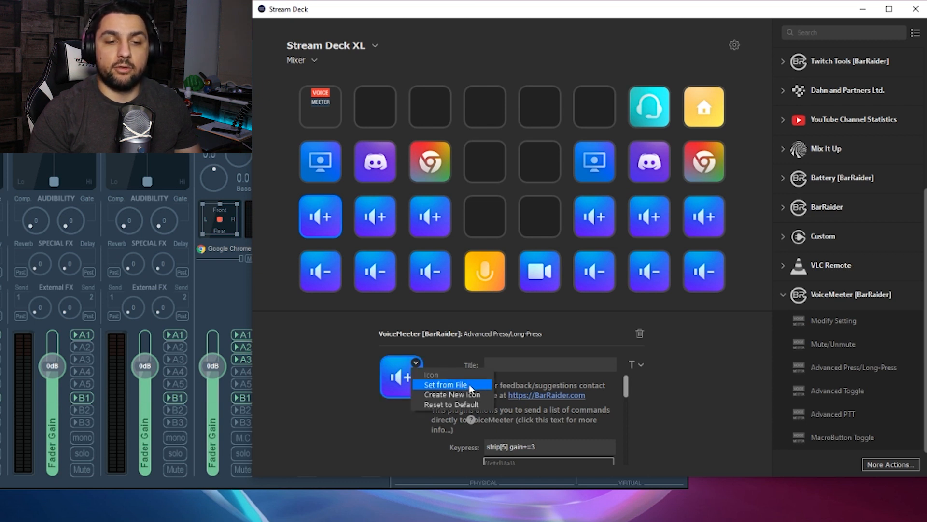
click(438, 355)
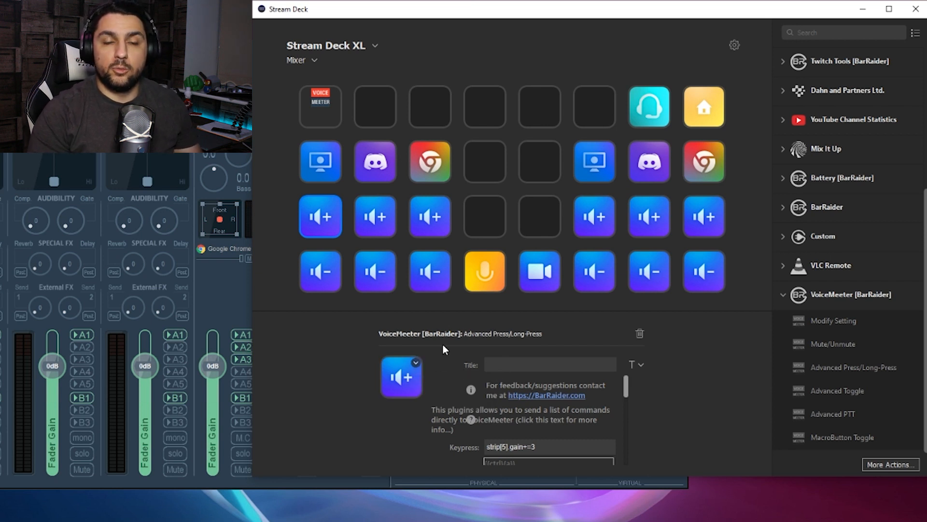
Examine the Keypress and Long Keypress gain commands of the desktop volume-down key, comparing it with the volume-up key above
click(324, 272)
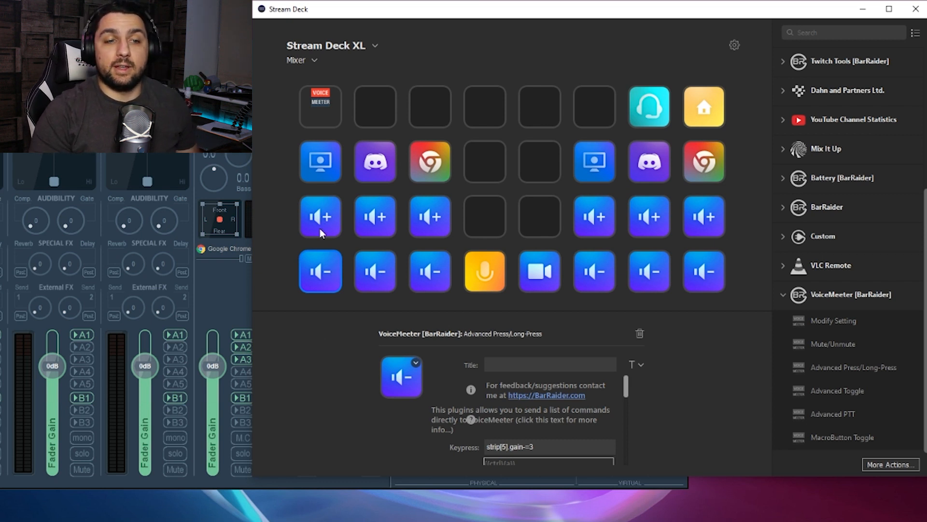
click(328, 216)
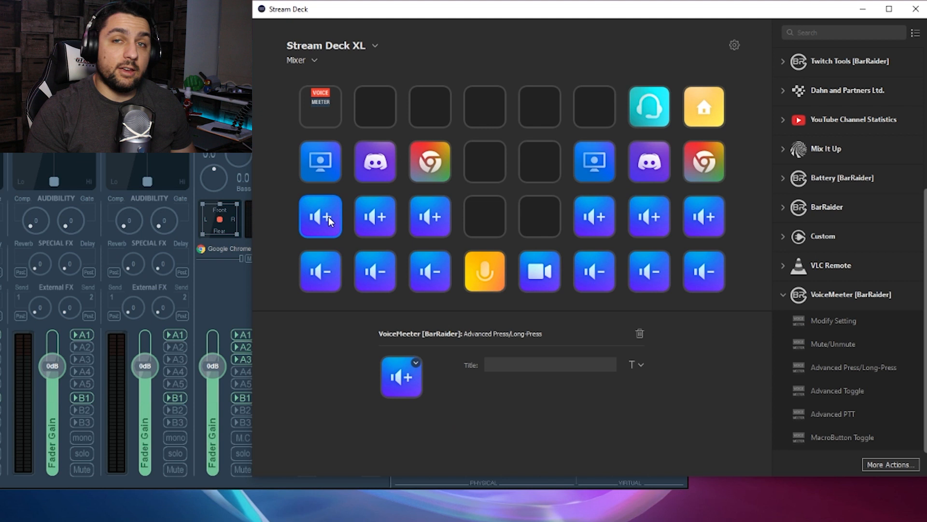
click(324, 277)
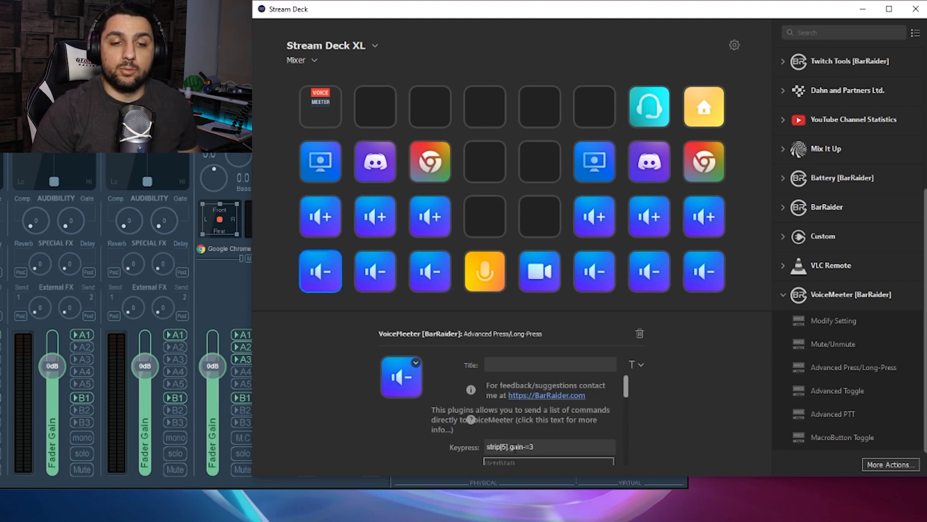
scroll(517, 431, down, 1)
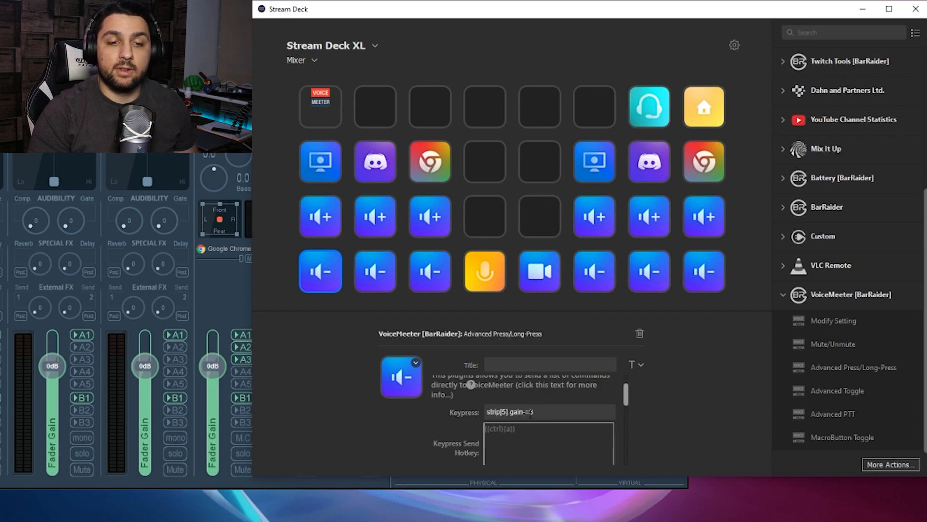
drag(534, 411, 523, 411)
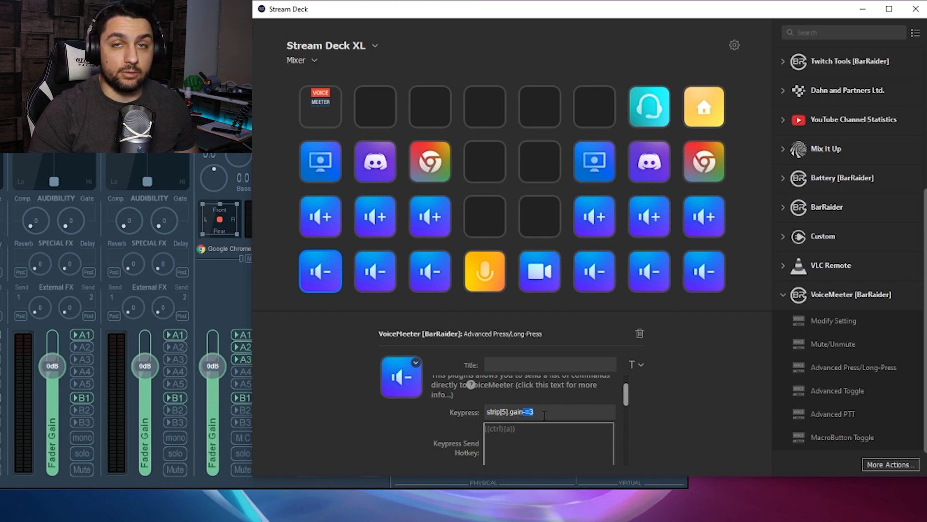
scroll(544, 415, down, 2)
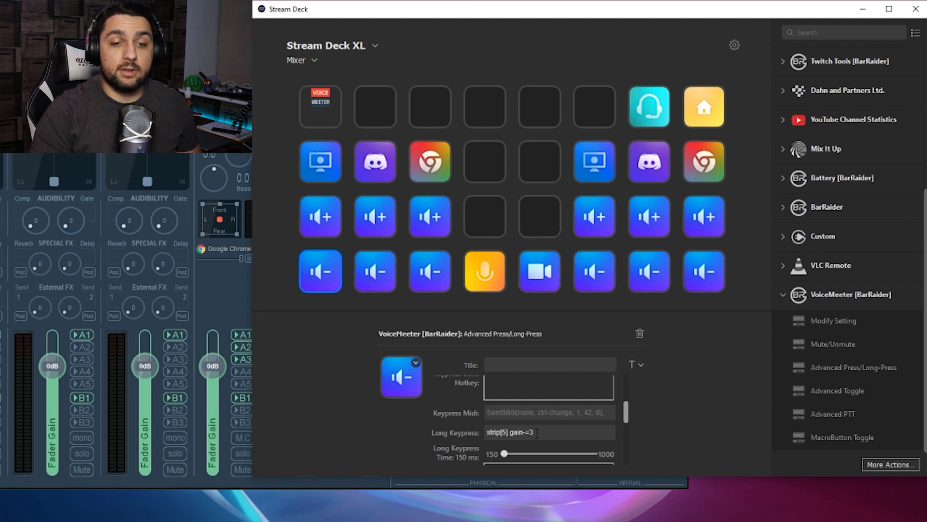
drag(534, 433, 527, 433)
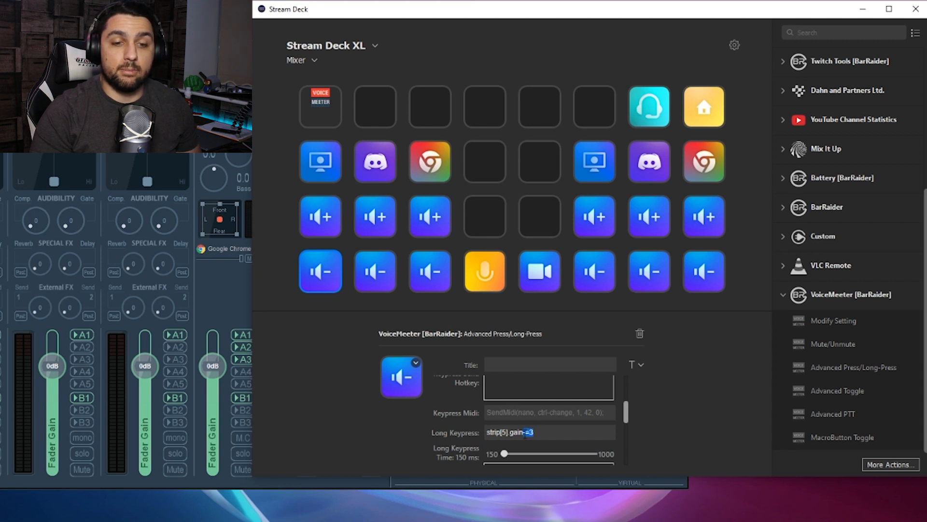
click(551, 436)
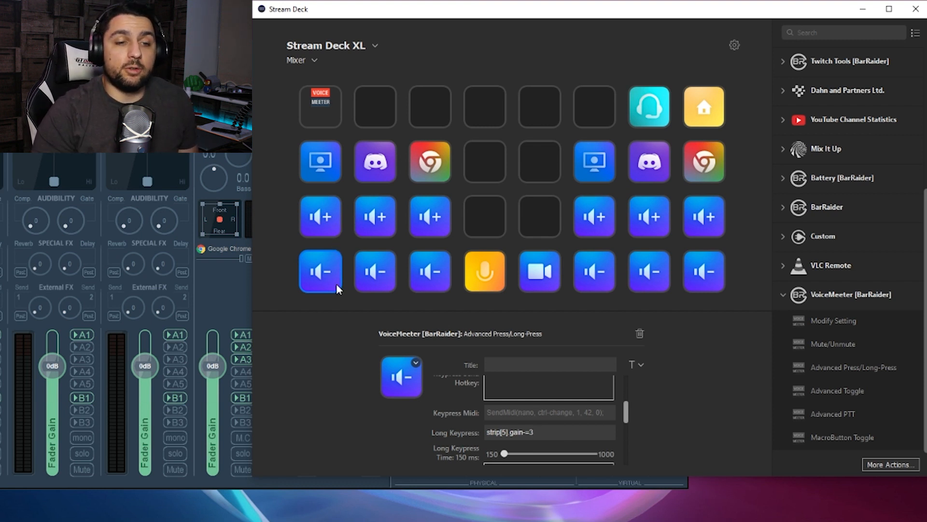
Compare the strip numbers in the Keypress commands of the Discord and Chrome volume-up keys
click(318, 217)
click(384, 214)
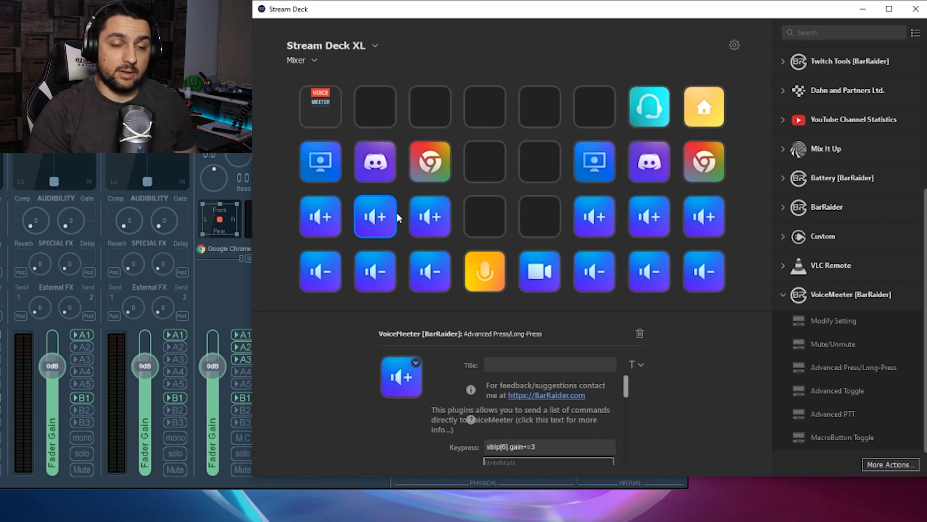
click(435, 225)
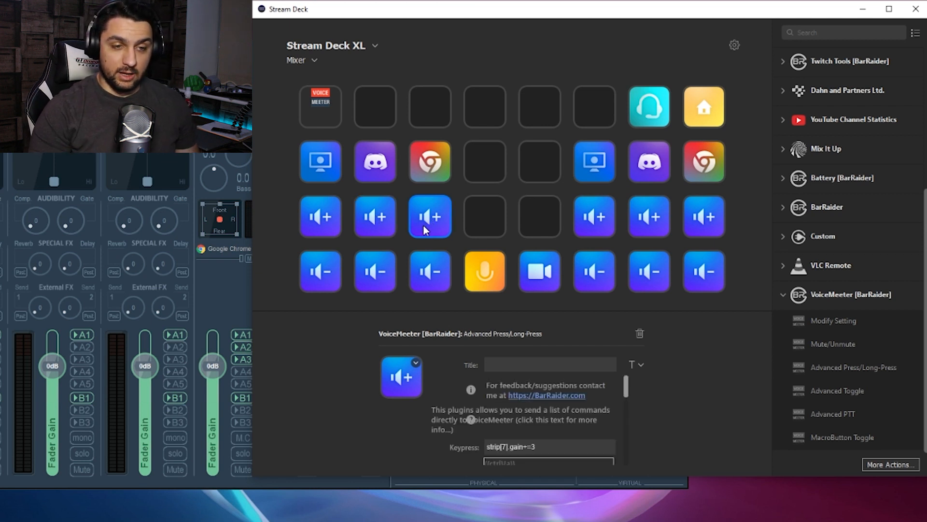
click(379, 221)
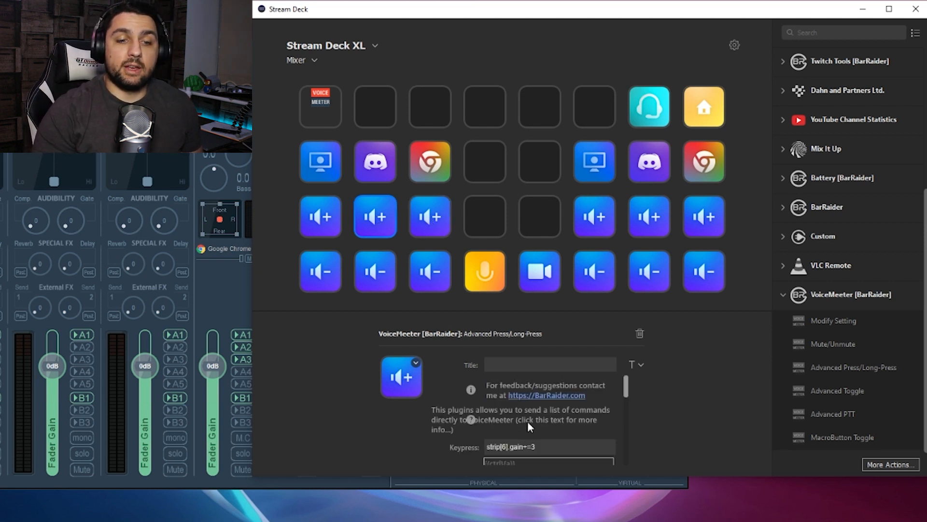
scroll(522, 425, down, 1)
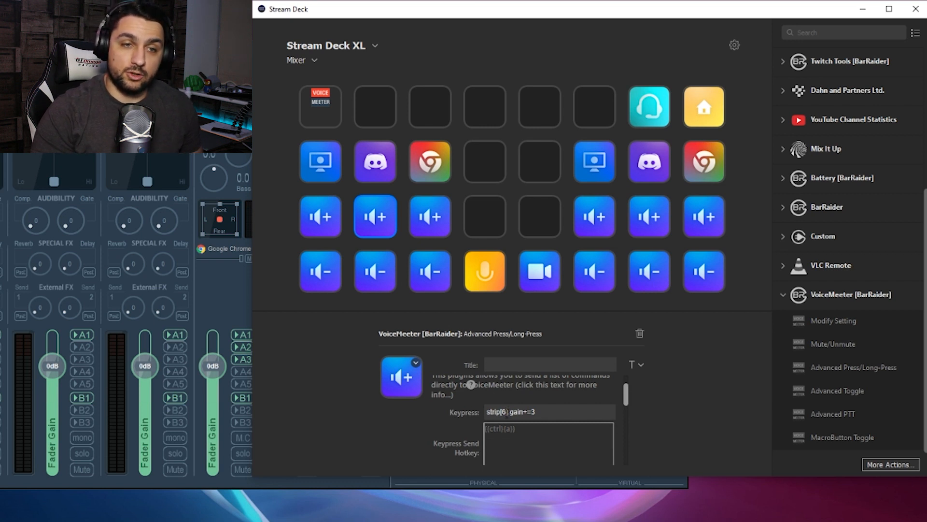
Check the Discord mute key's Strip/Bus Num against the strip number in the Discord volume-up key's Keypress and Long Keypress commands
click(381, 166)
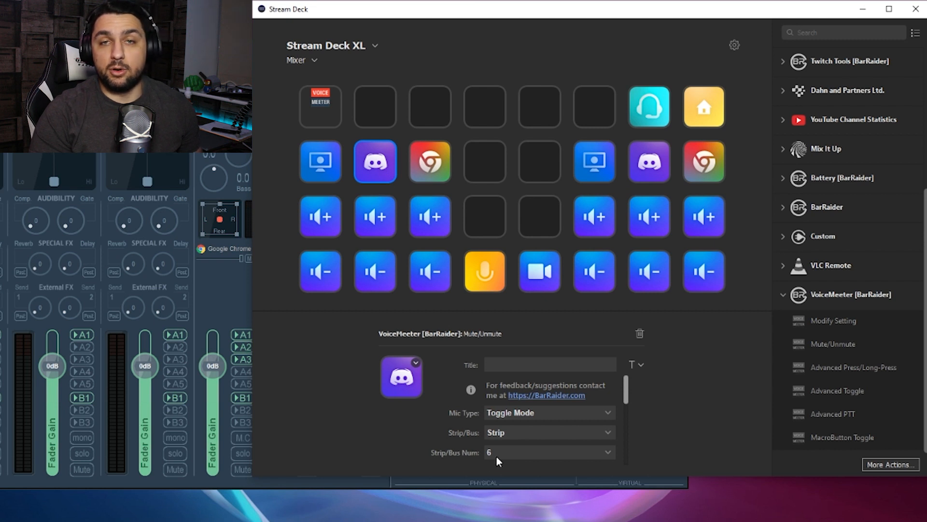
click(374, 227)
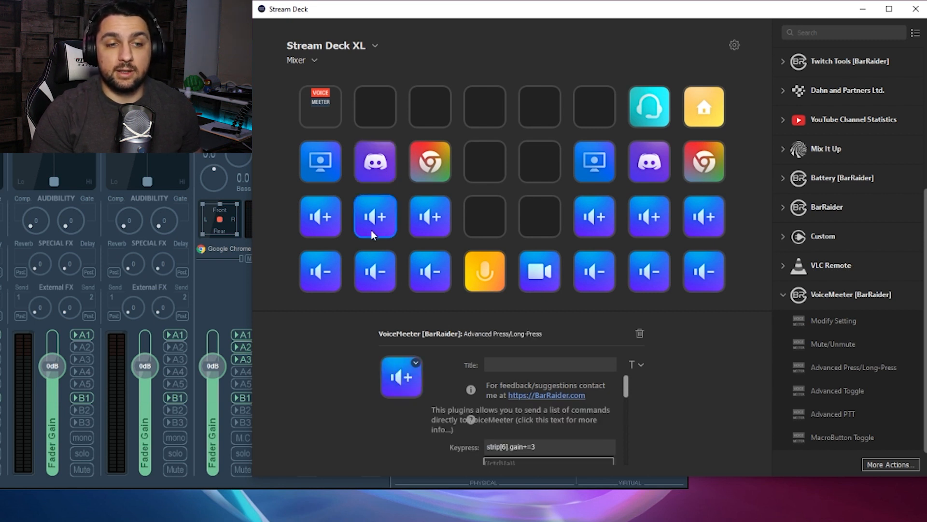
double_click(505, 447)
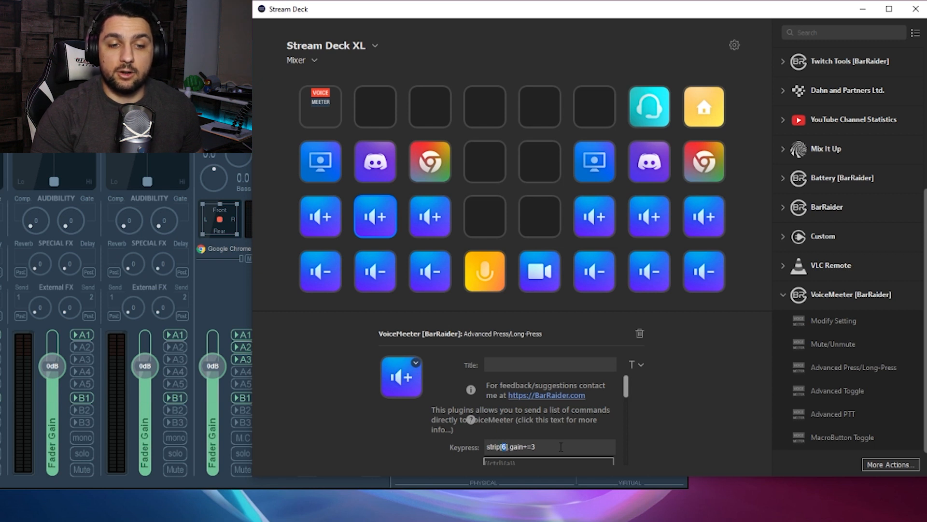
scroll(542, 432, down, 2)
scroll(542, 433, down, 1)
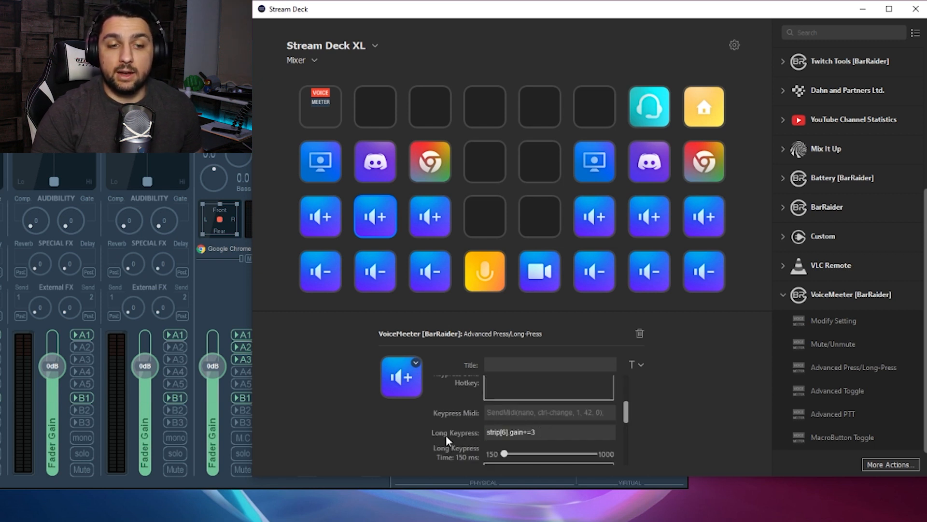
double_click(503, 431)
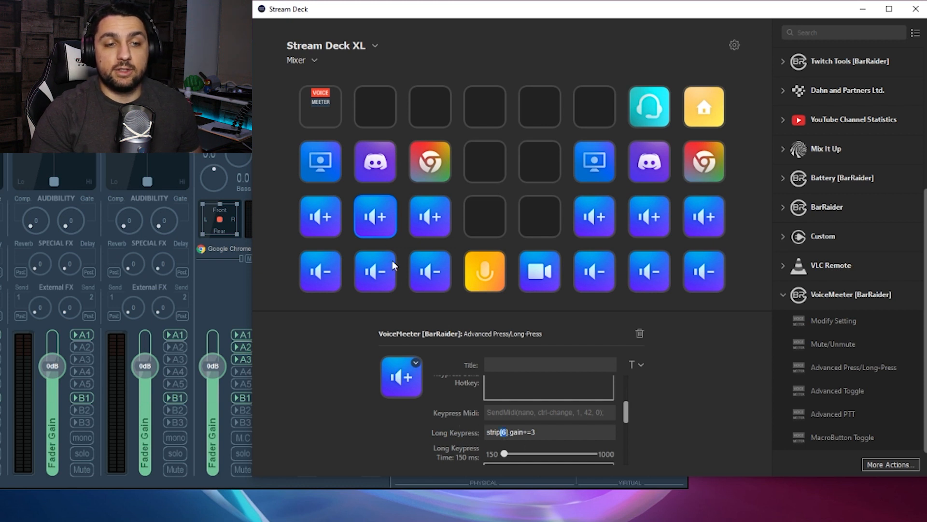
Examine the Keypress and Long Keypress gain commands of the desktop, Discord and Chrome volume-down keys
click(331, 281)
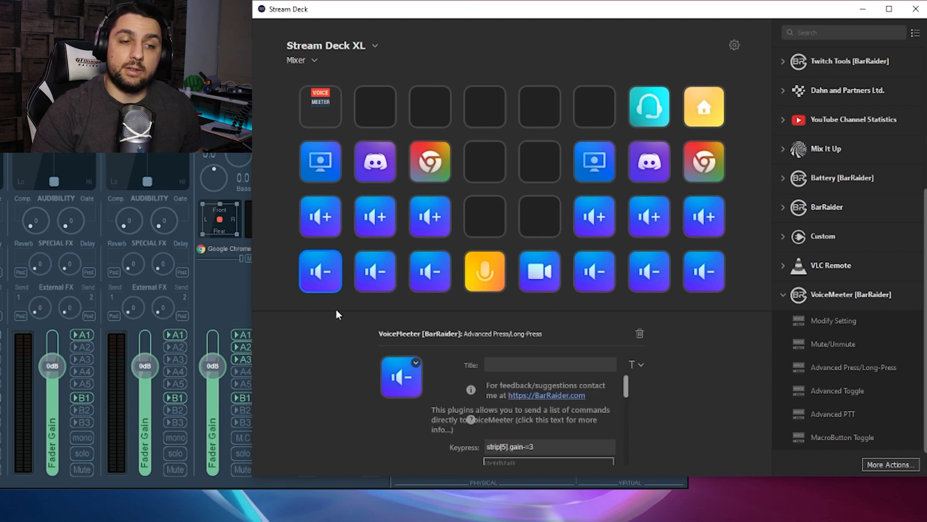
click(379, 272)
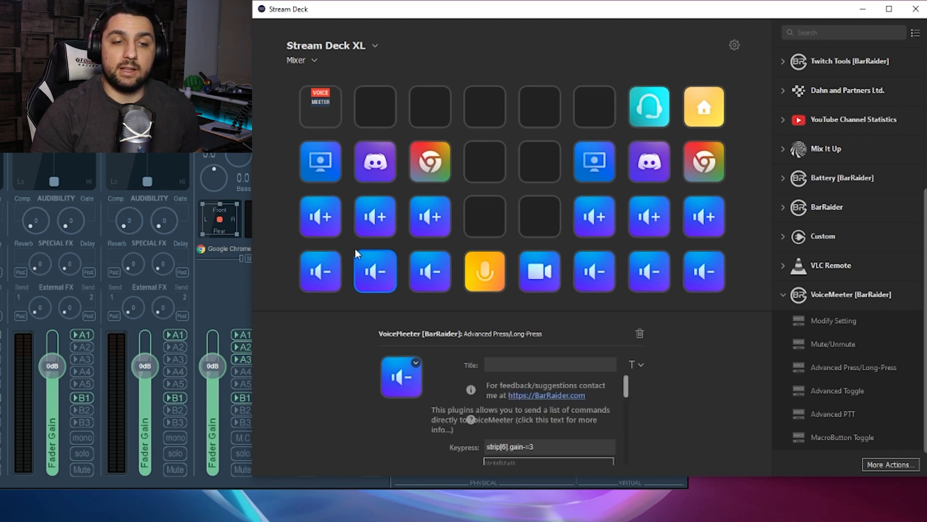
scroll(512, 412, down, 1)
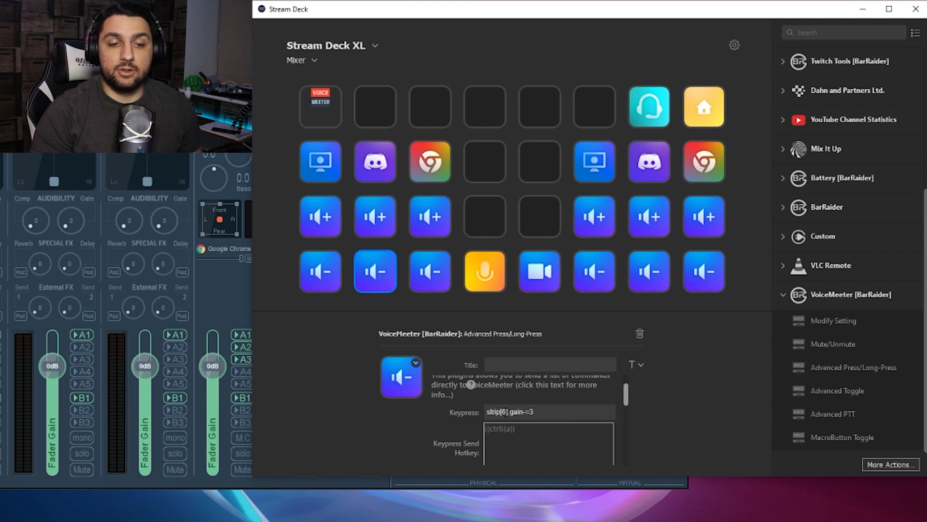
scroll(530, 408, down, 2)
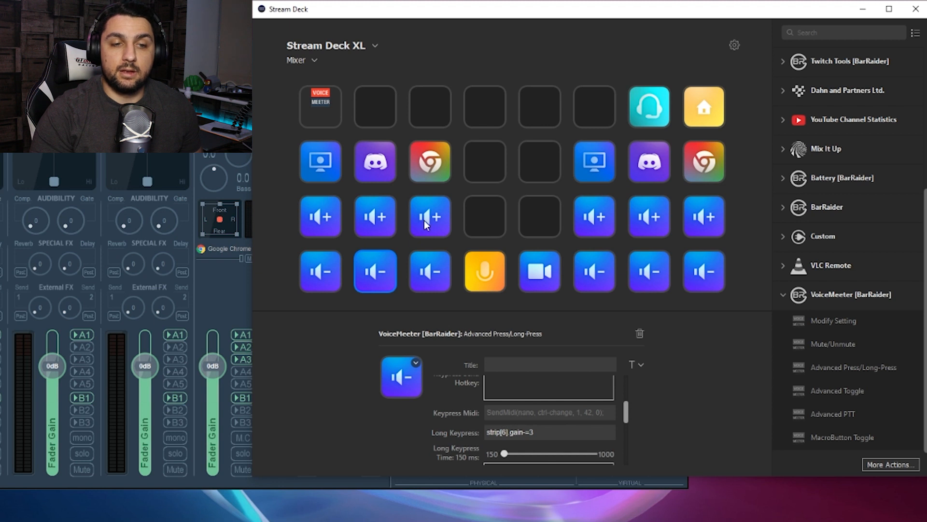
click(436, 275)
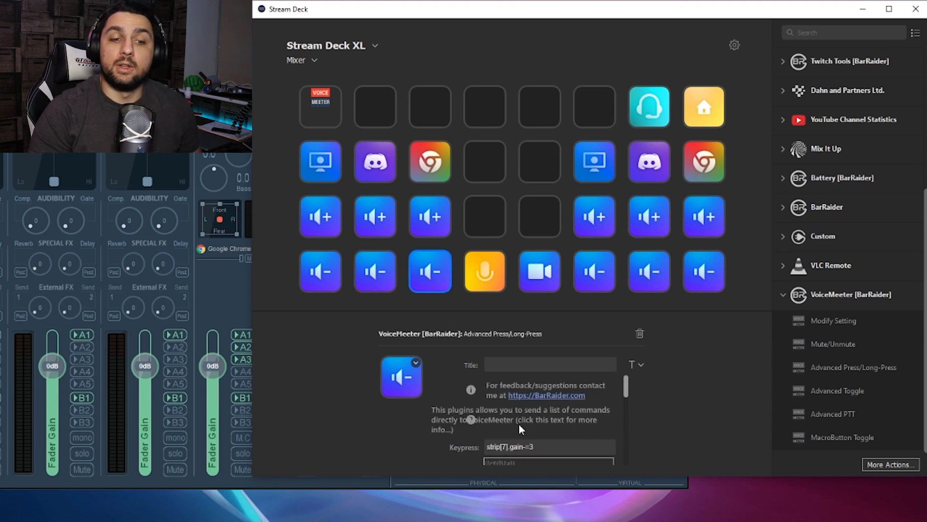
scroll(509, 415, down, 1)
scroll(510, 415, down, 1)
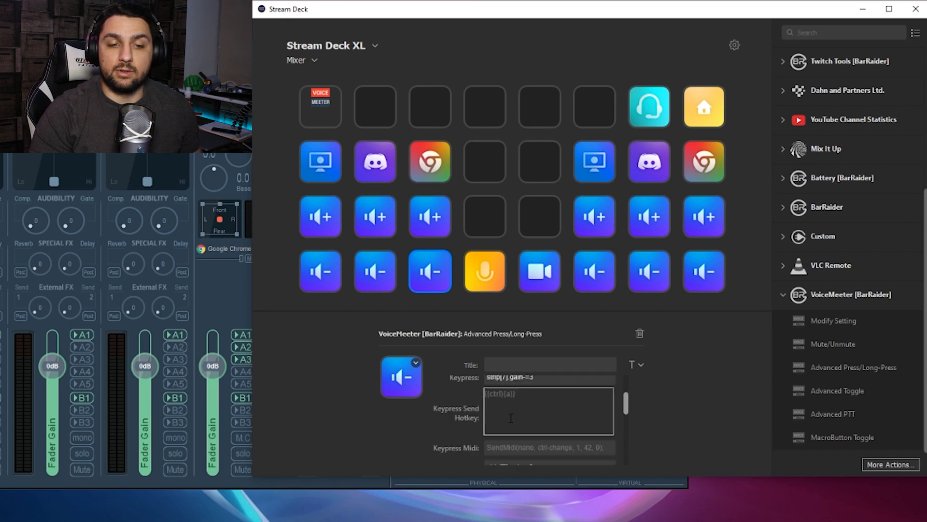
Examine the Strip/Bus settings of the second desktop mute key, the sixth key in the second row
click(546, 154)
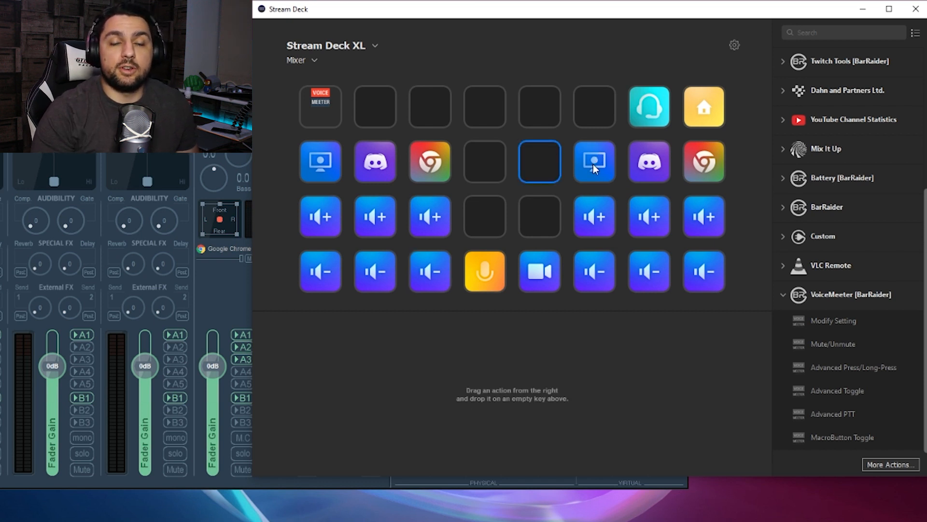
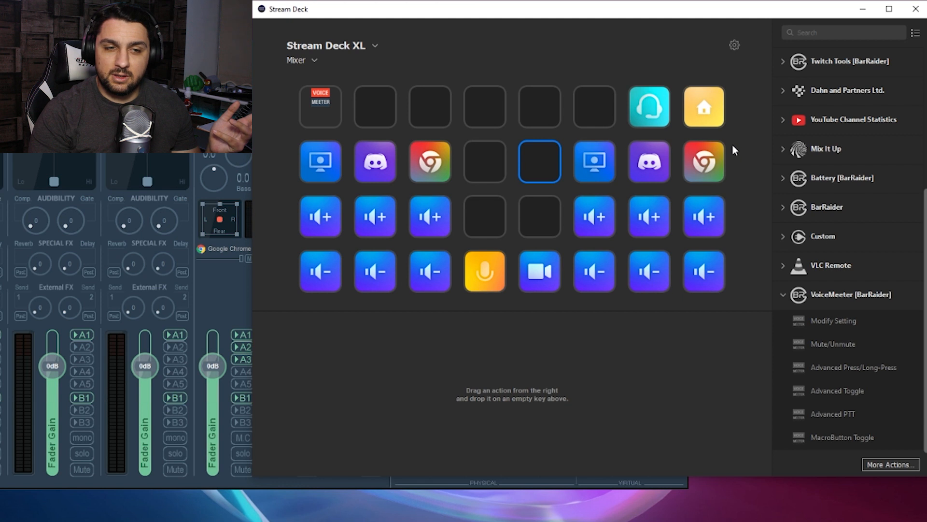
click(459, 255)
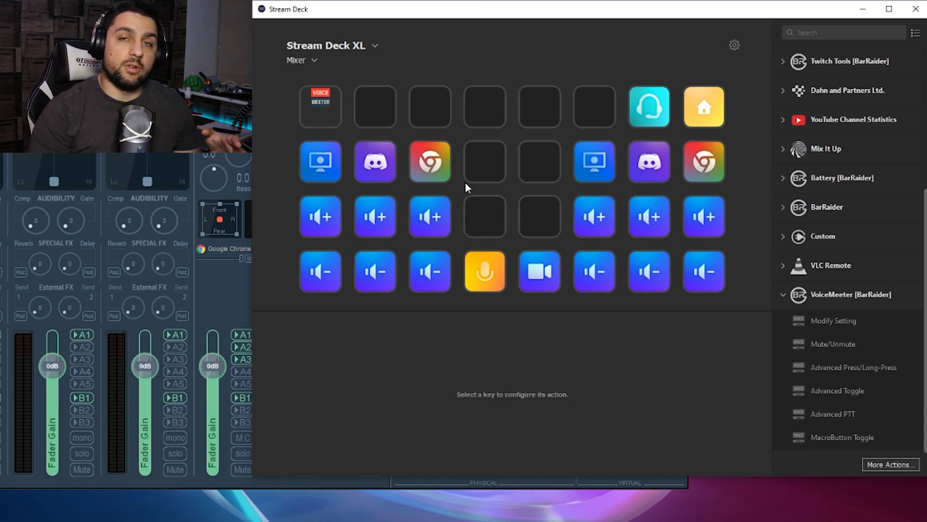
click(556, 211)
click(588, 164)
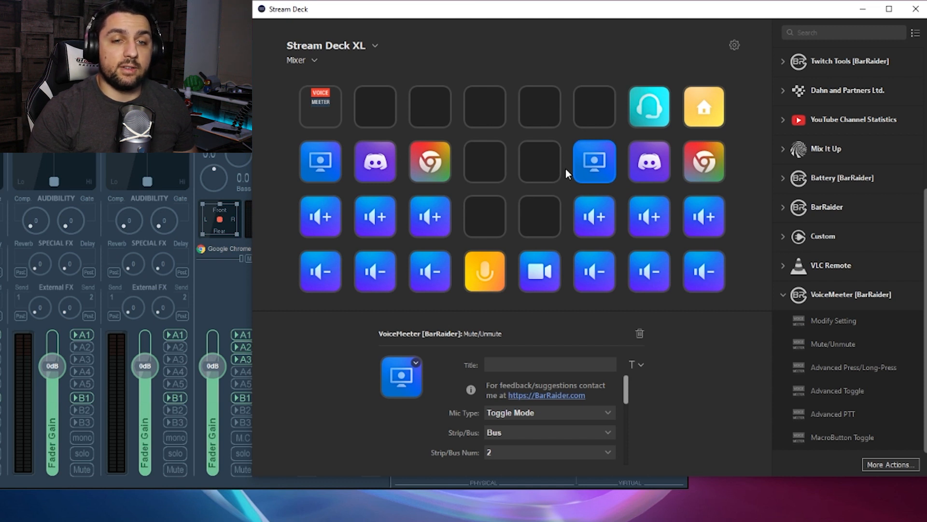
Copy the first desktop mute key onto the empty sixth key of the first row and set its Strip/Bus option to Bus
click(327, 163)
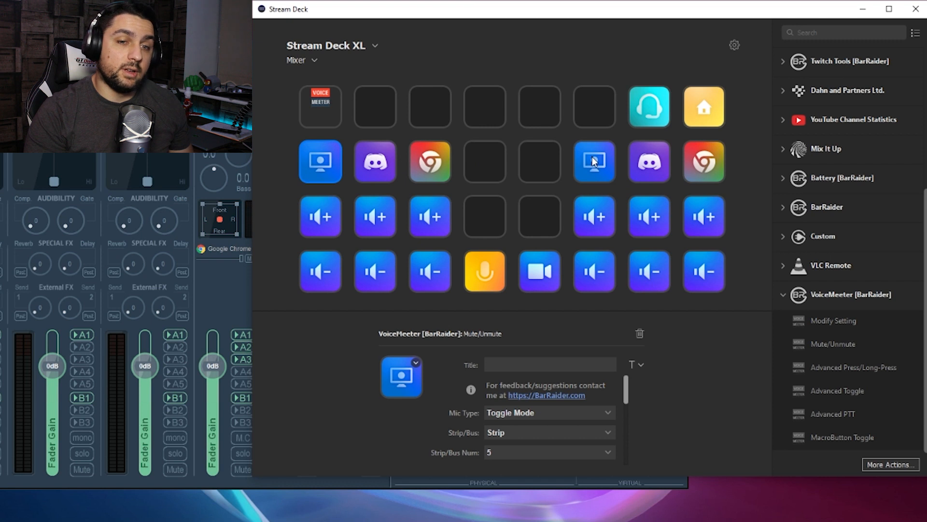
click(586, 113)
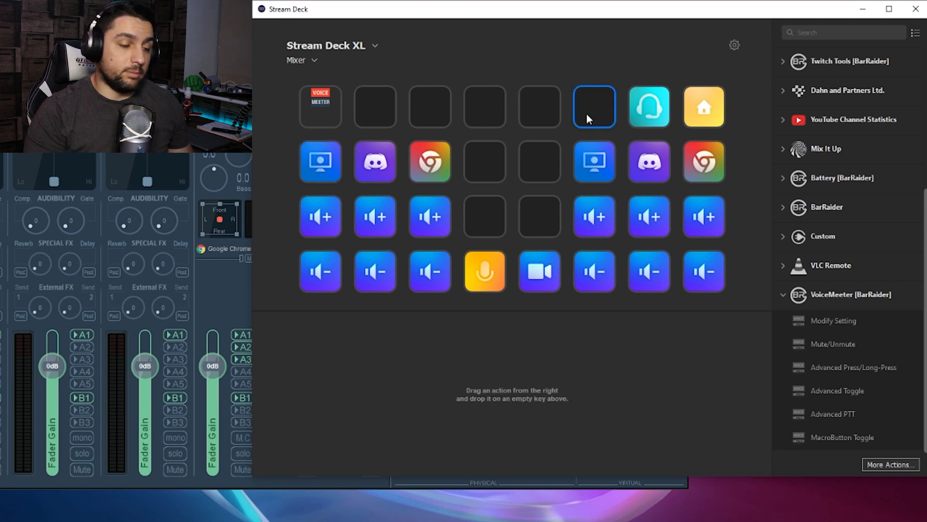
key(ctrl+v)
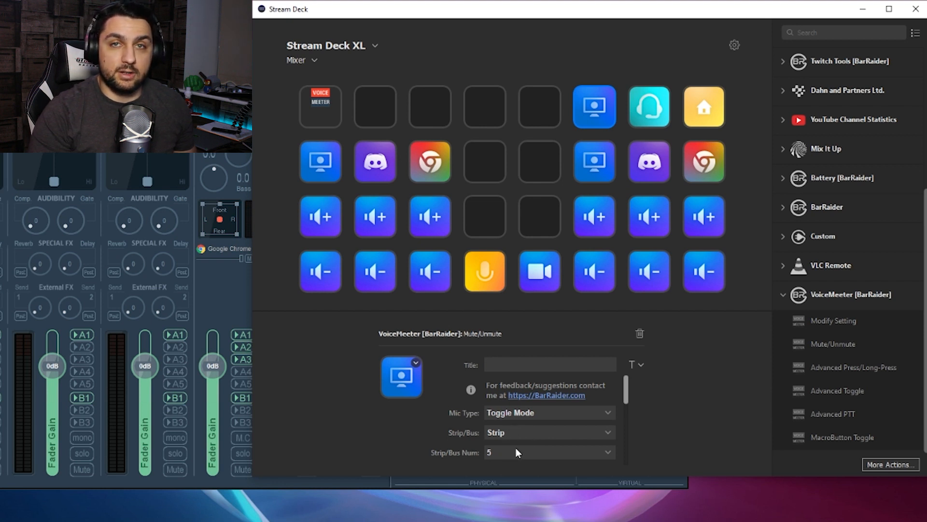
click(531, 432)
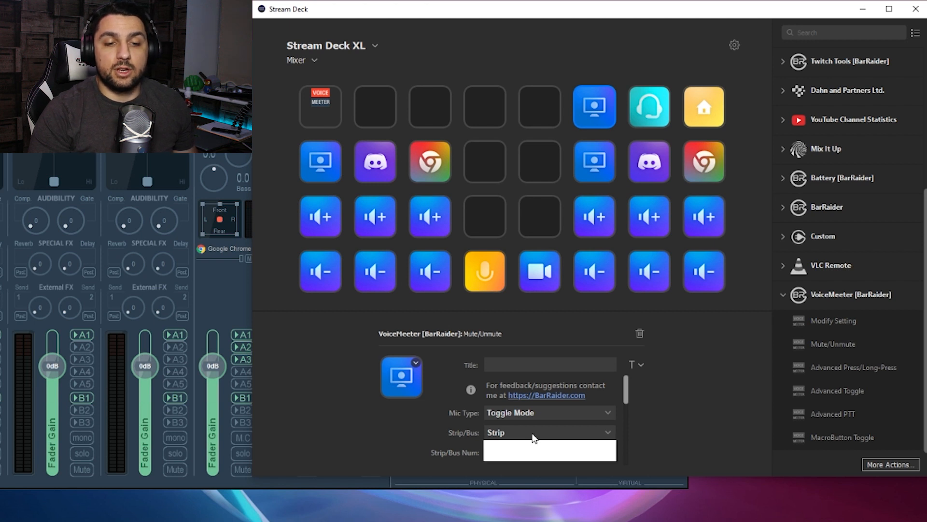
click(506, 453)
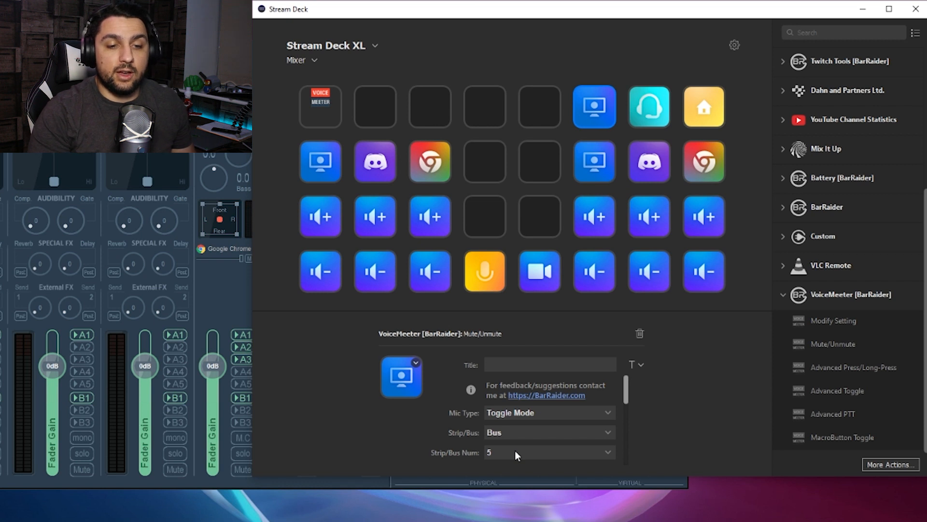
Set the copied first-row desktop mute key's Strip/Bus Num to 2, compare it with the second-row key, and delete the copy
click(515, 450)
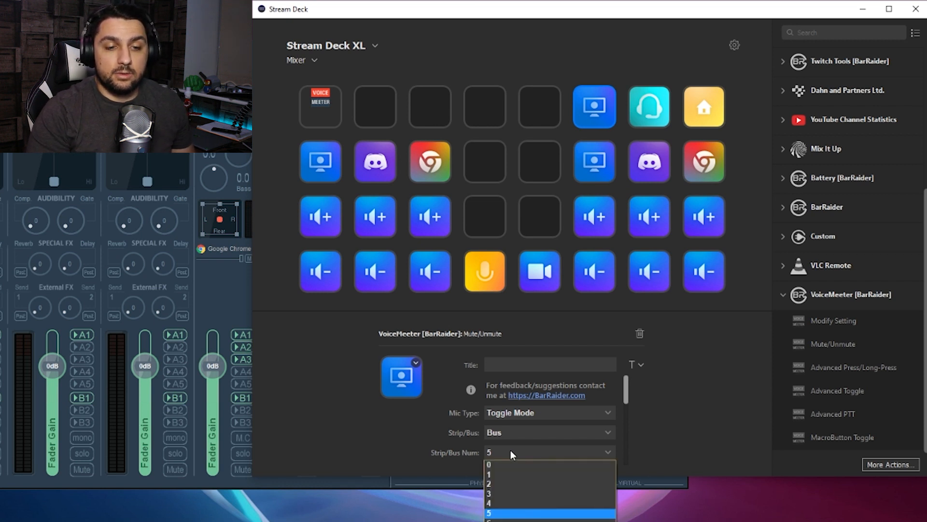
click(515, 484)
click(588, 174)
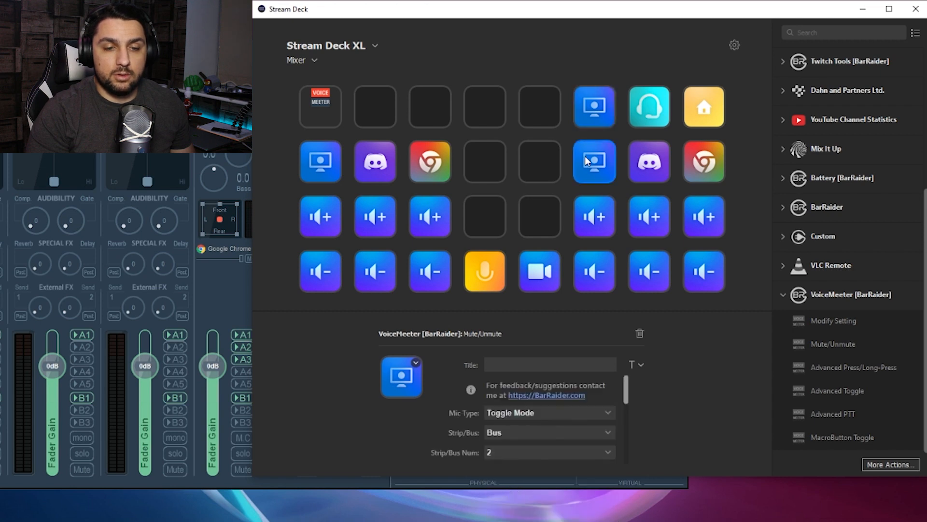
click(590, 114)
click(227, 101)
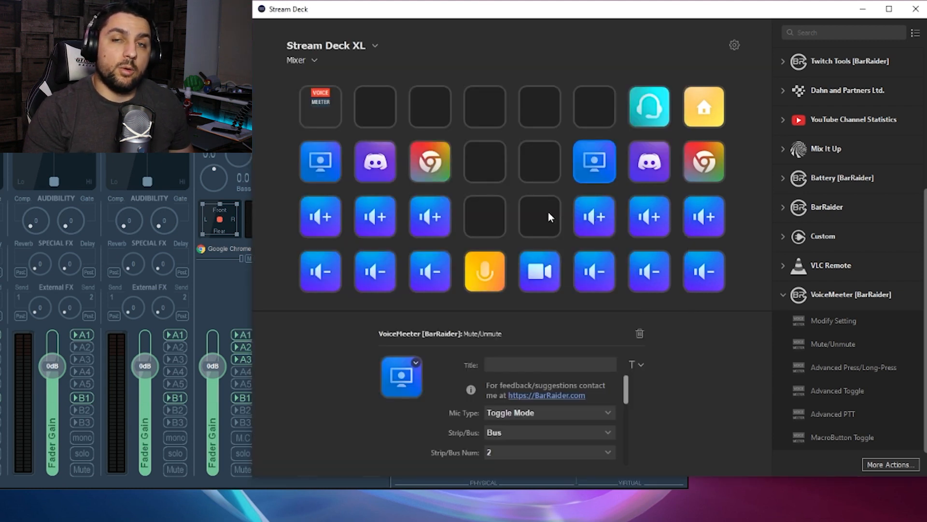
Compare the first desktop volume-up key's command with the second desktop volume-up key's Keypress and Long Keypress bus commands
click(321, 215)
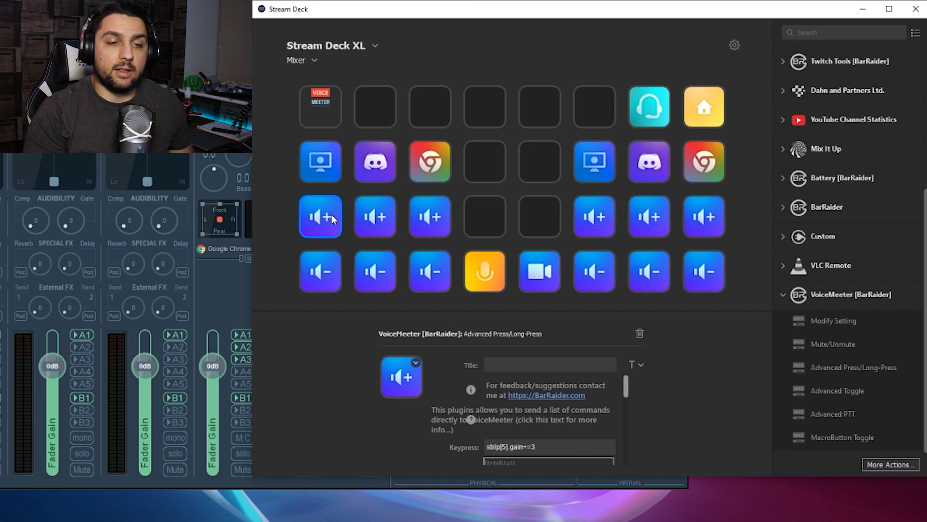
click(596, 215)
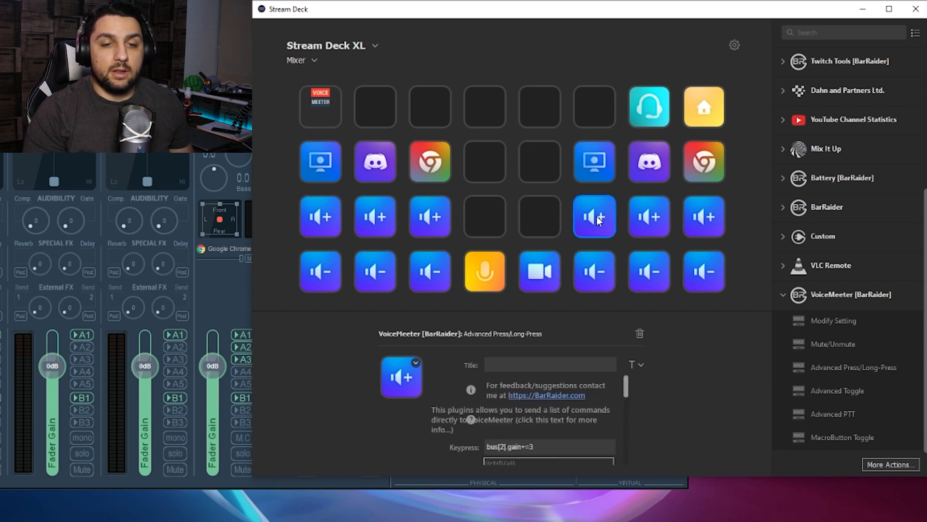
scroll(549, 408, down, 1)
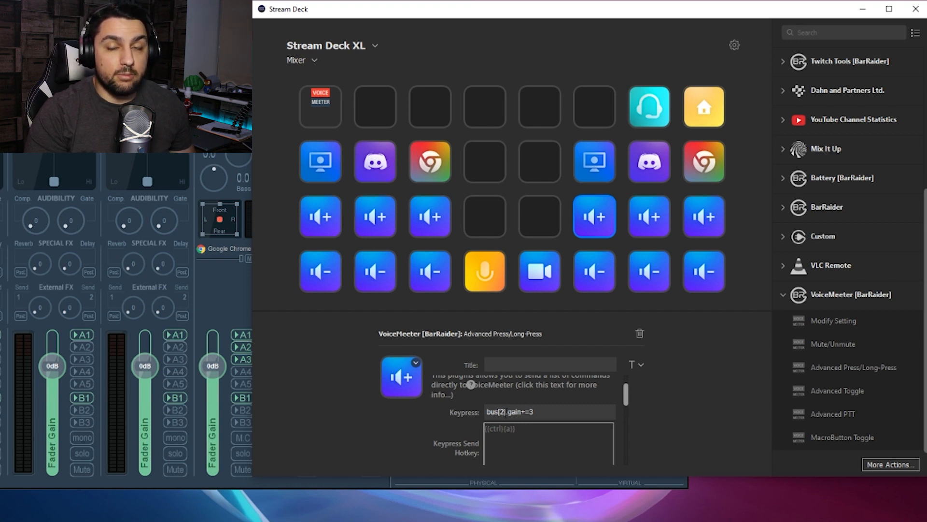
drag(504, 412, 487, 411)
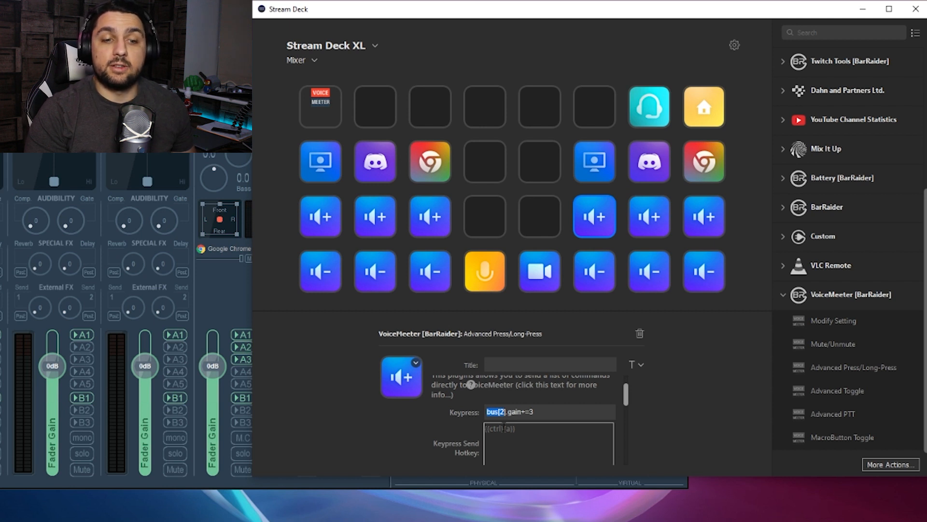
scroll(538, 403, down, 1)
scroll(538, 404, down, 2)
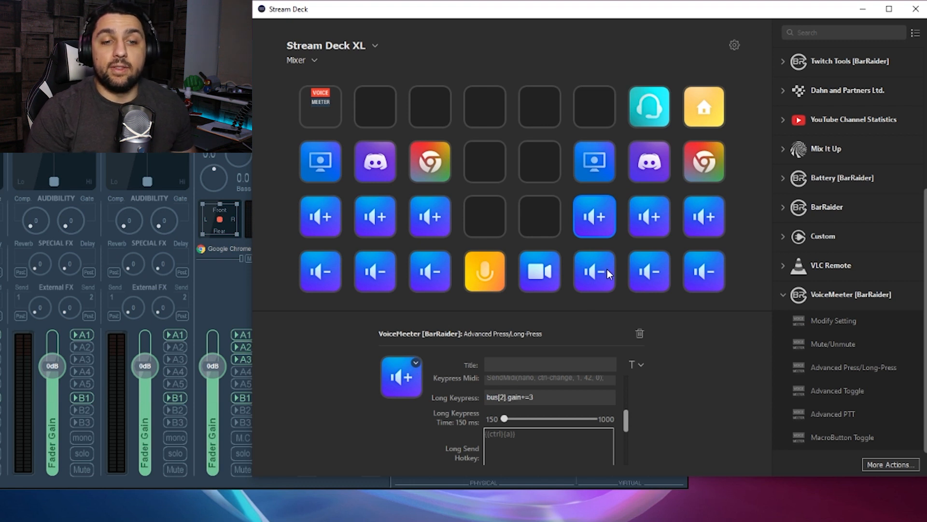
Compare the first desktop volume-down key's command with the second desktop volume-down key's Keypress and Long Keypress bus commands
click(319, 275)
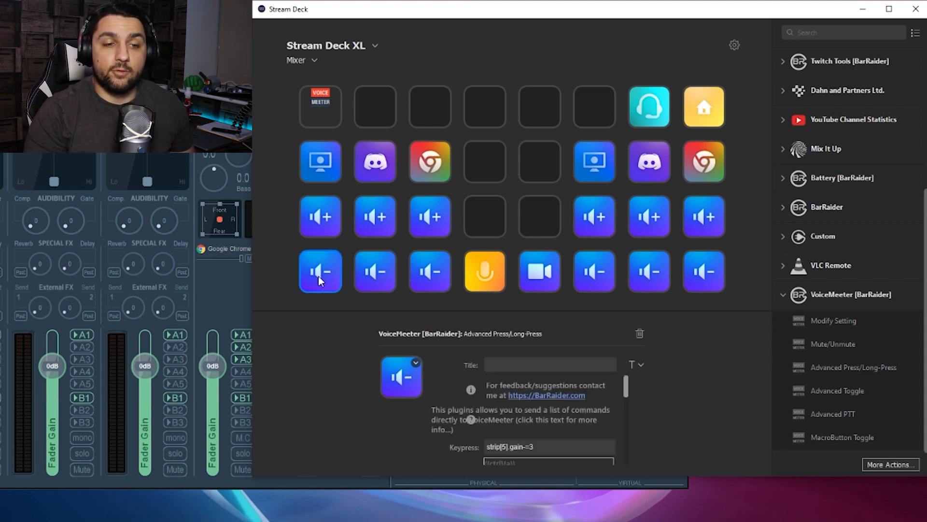
click(598, 275)
scroll(513, 439, down, 1)
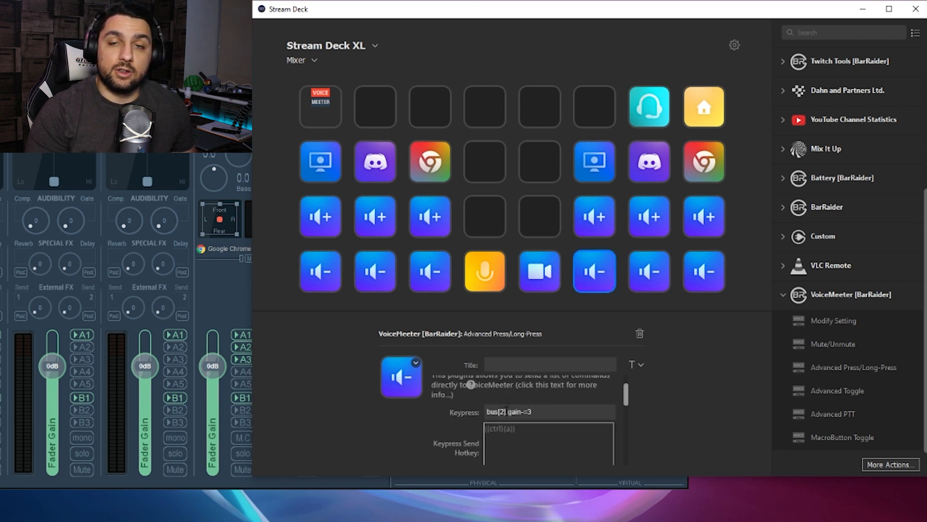
drag(505, 412, 473, 418)
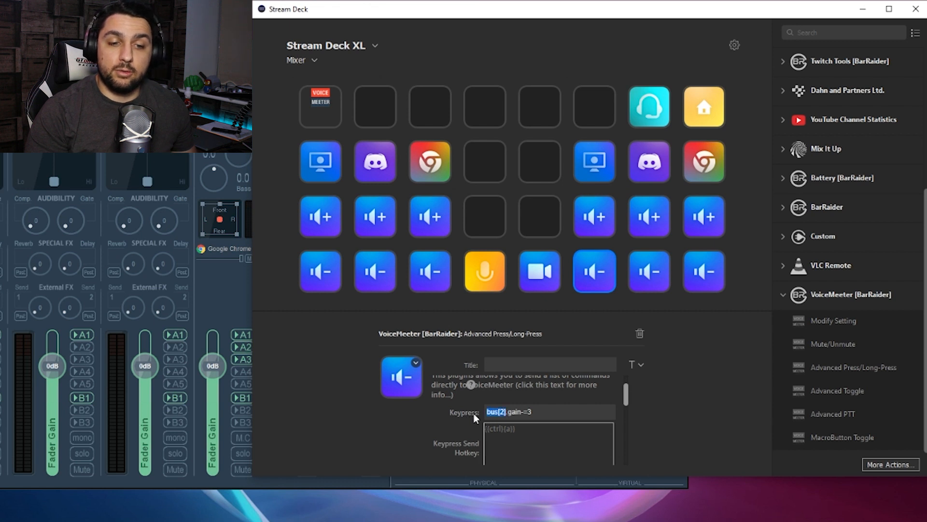
scroll(508, 415, down, 2)
double_click(502, 432)
drag(505, 432, 484, 432)
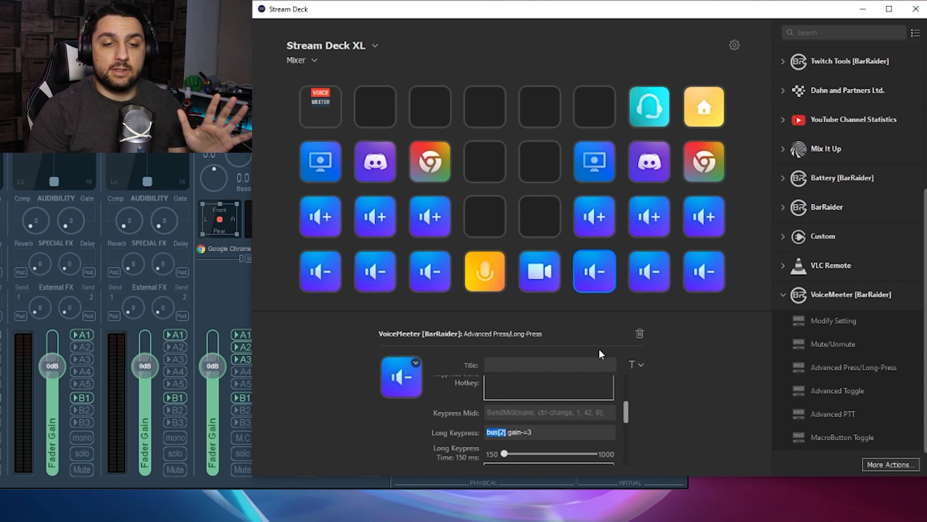
Check the Strip/Bus and Strip/Bus Num settings of the second set of desktop, Discord and Chrome mute keys
click(605, 168)
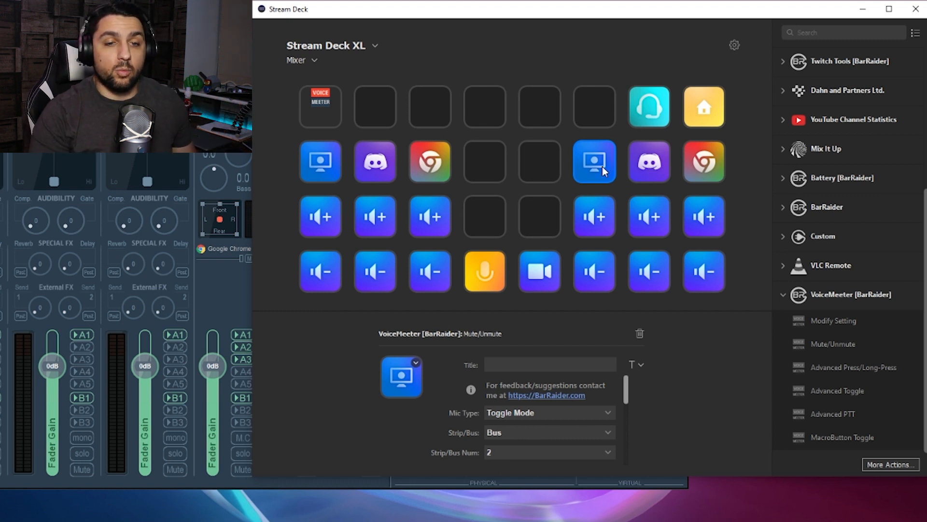
click(646, 164)
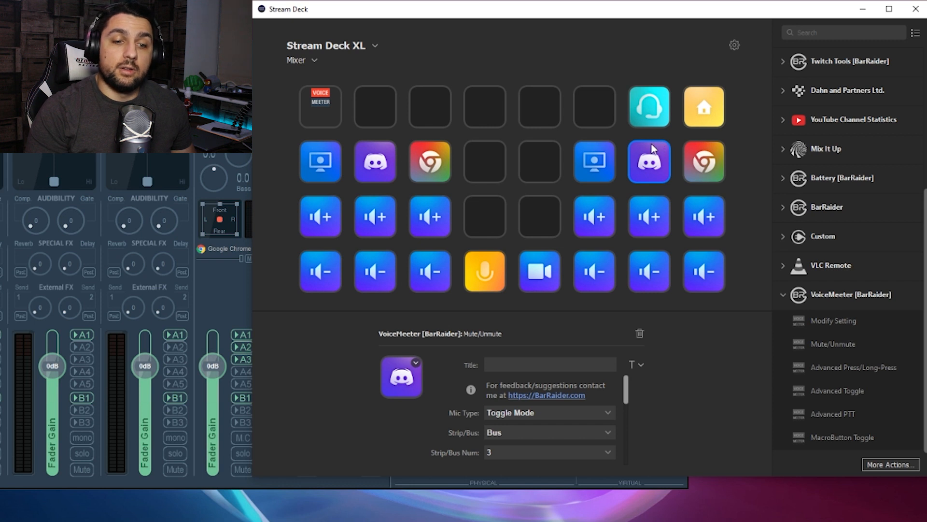
click(706, 167)
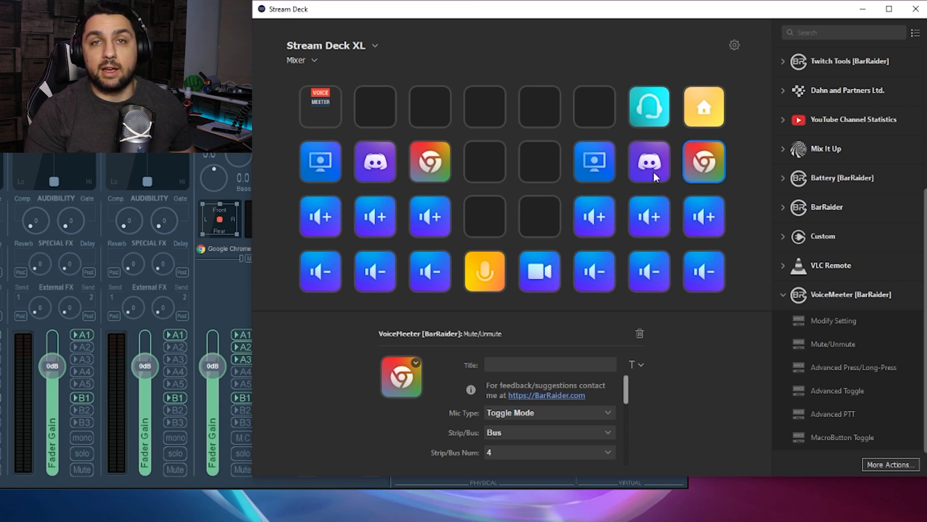
Remove the unused VoiceMeeter key from the first row's first slot and check the microphone key's Strip/Bus settings
click(566, 241)
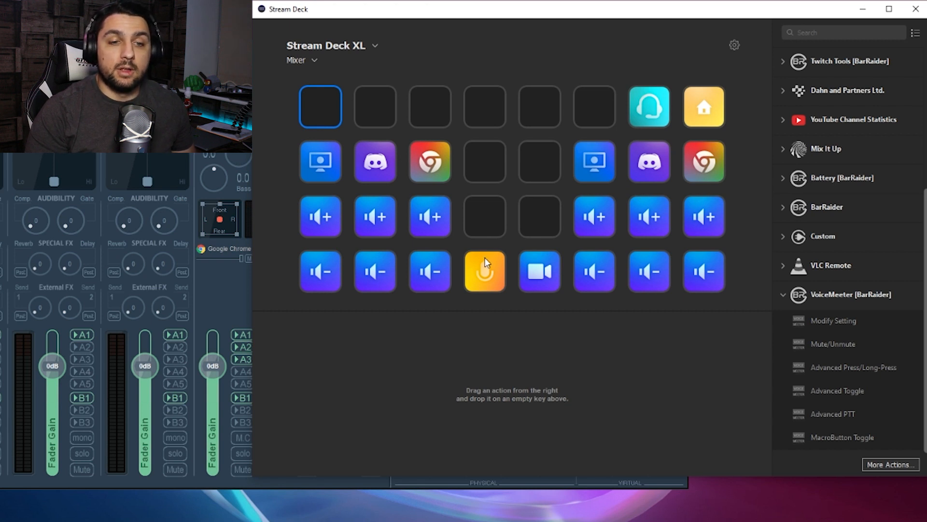
click(485, 277)
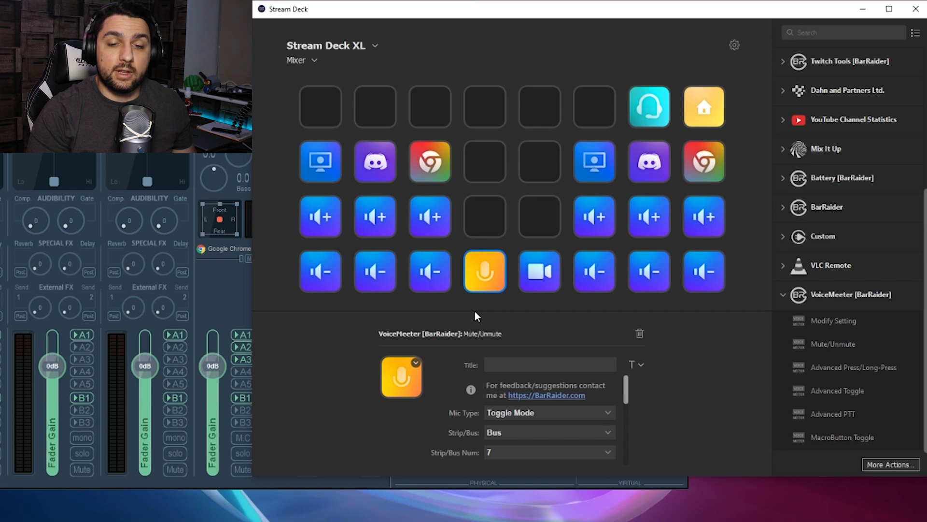
Try Mute/Unmute actions on the empty keys above the microphone and camera keys, check the bus settings below, and remove both additions
drag(868, 347, 478, 215)
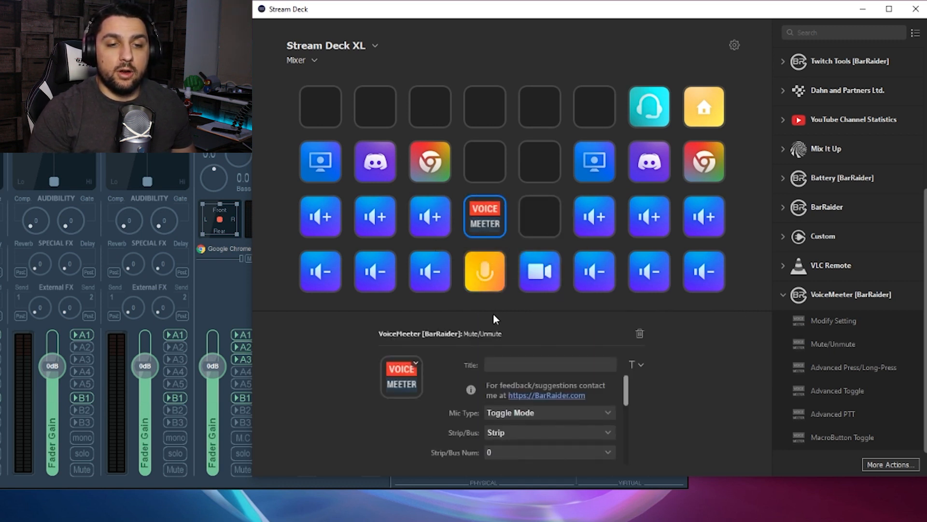
click(487, 270)
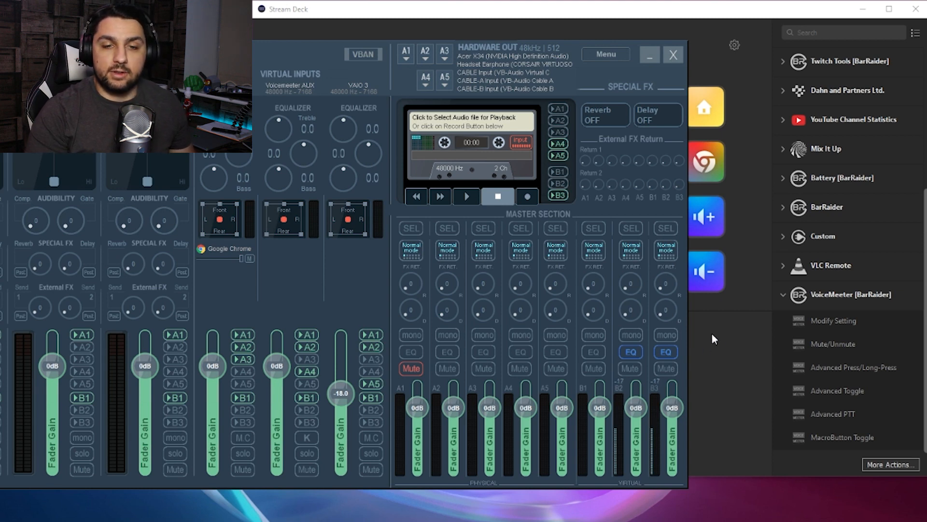
click(723, 354)
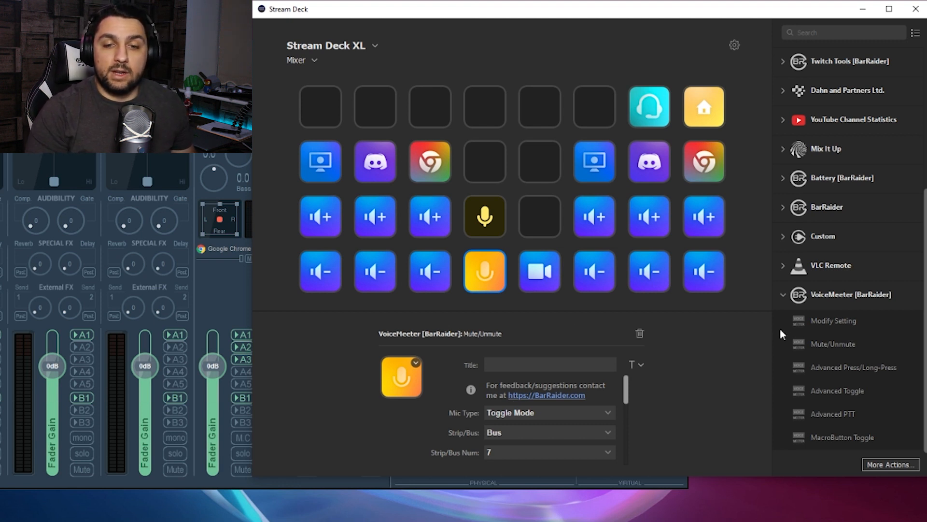
drag(851, 343, 547, 215)
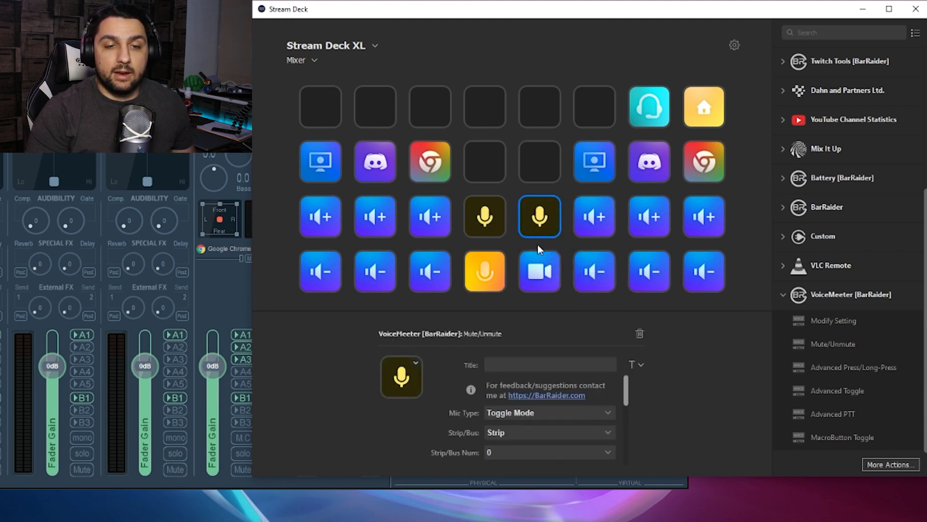
click(531, 436)
click(542, 281)
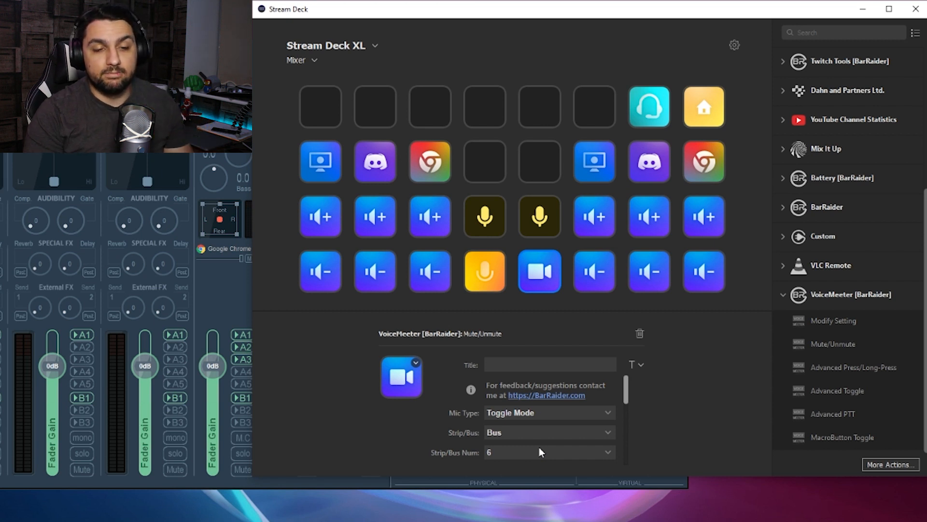
click(599, 94)
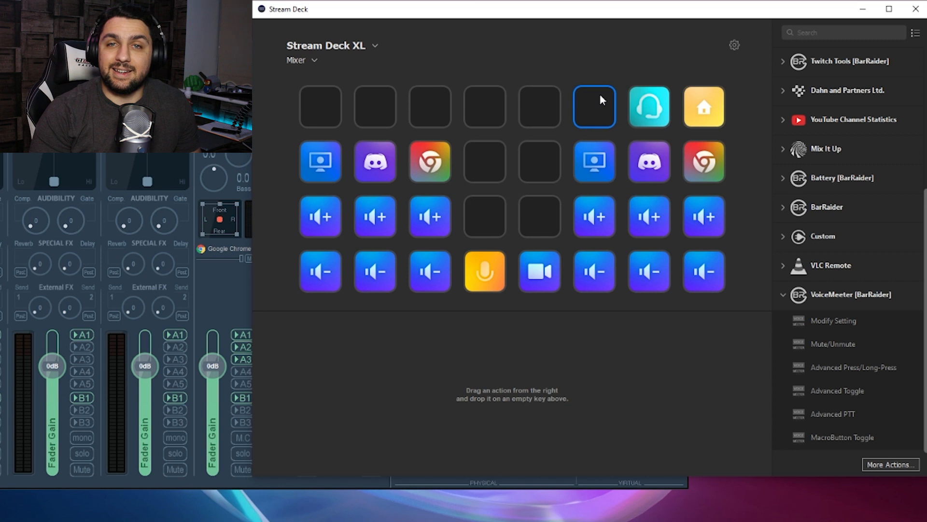
Open the headset key's Advanced Toggle settings and add an Advanced Toggle action to the empty sixth key of the first row
click(651, 110)
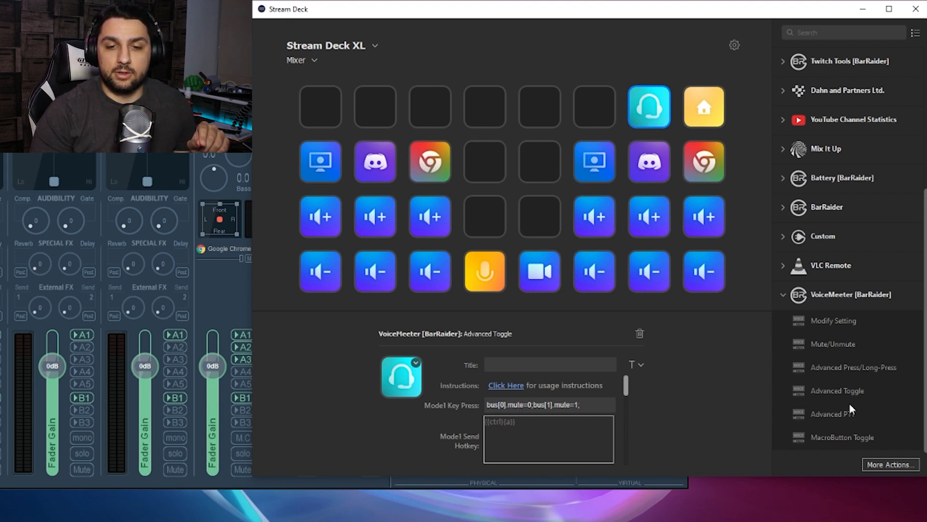
drag(863, 393, 598, 105)
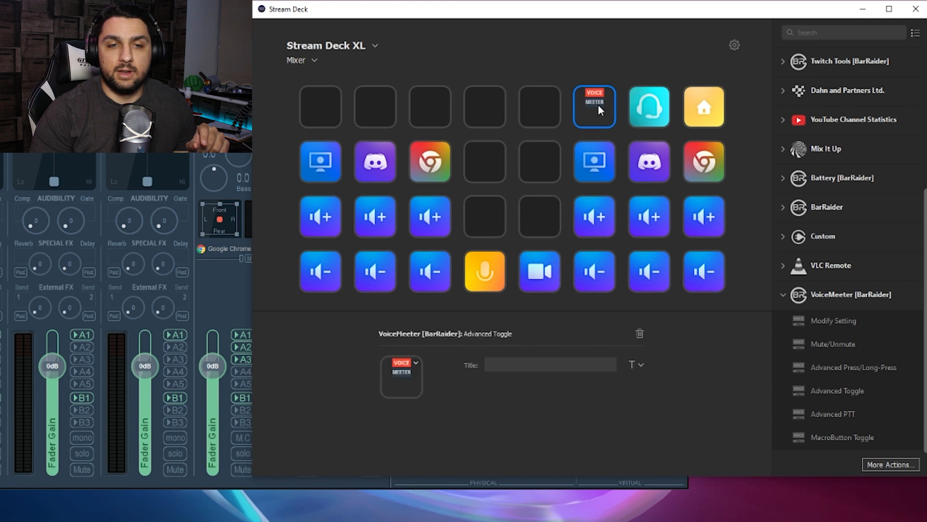
Examine each bus and mute value in the headset key's Mode1 Key Press command
click(650, 117)
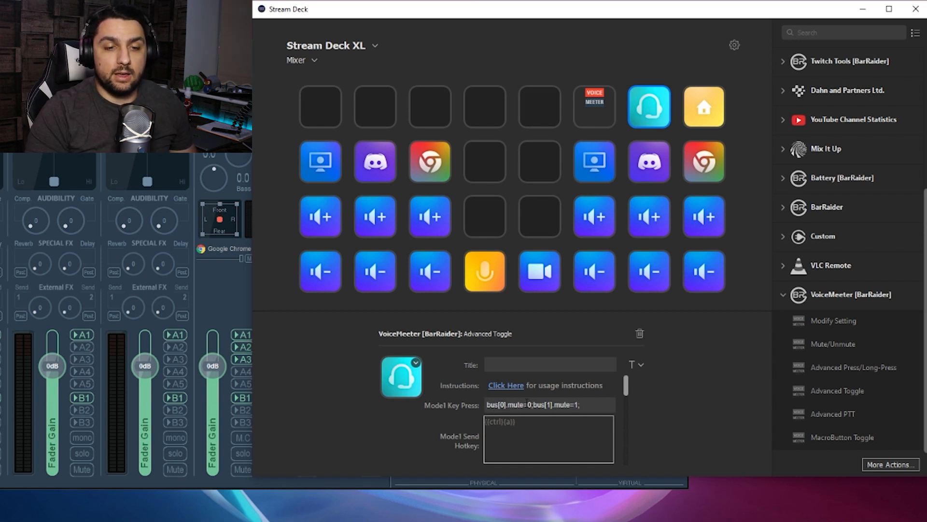
drag(486, 406, 506, 406)
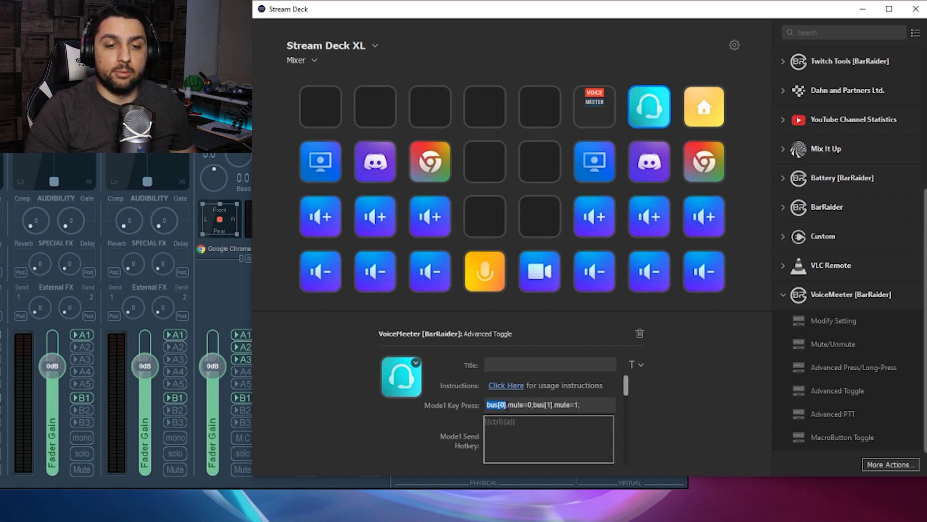
drag(507, 406, 531, 406)
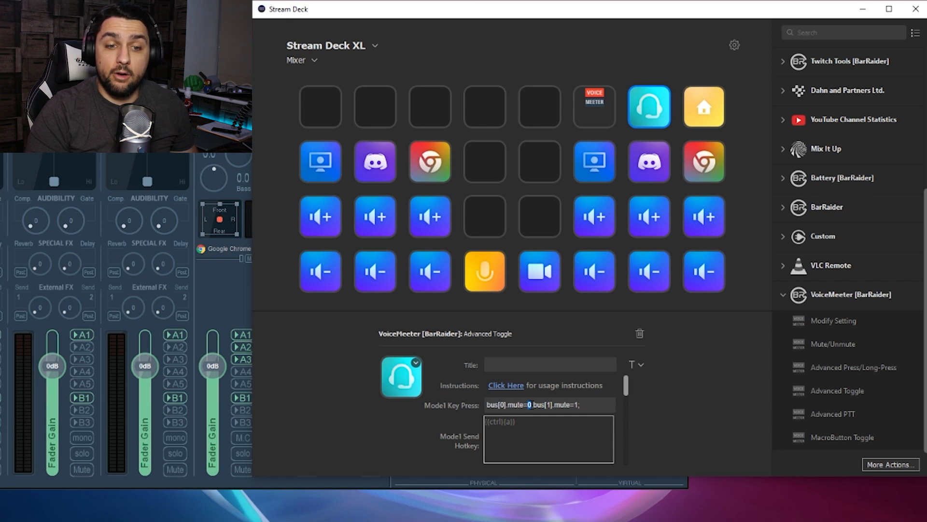
click(533, 406)
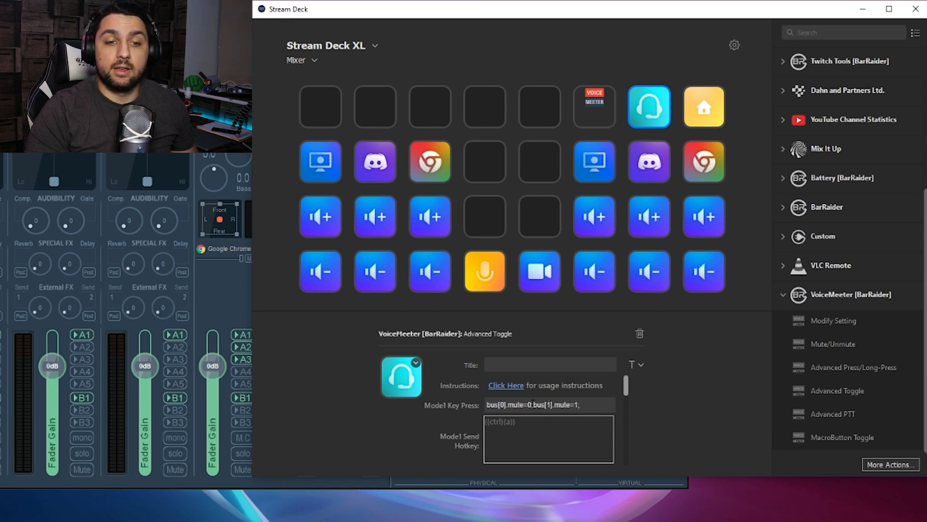
drag(533, 405, 553, 404)
click(579, 405)
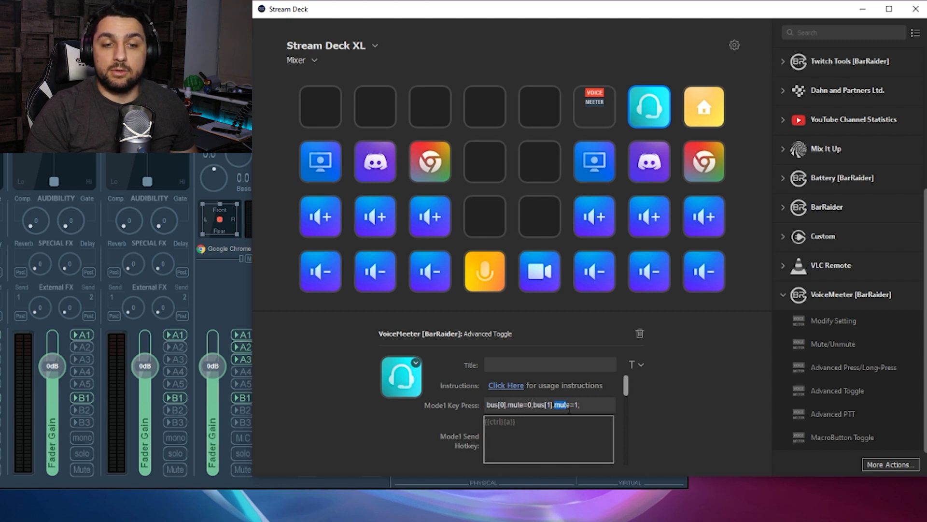
key(BackSpace)
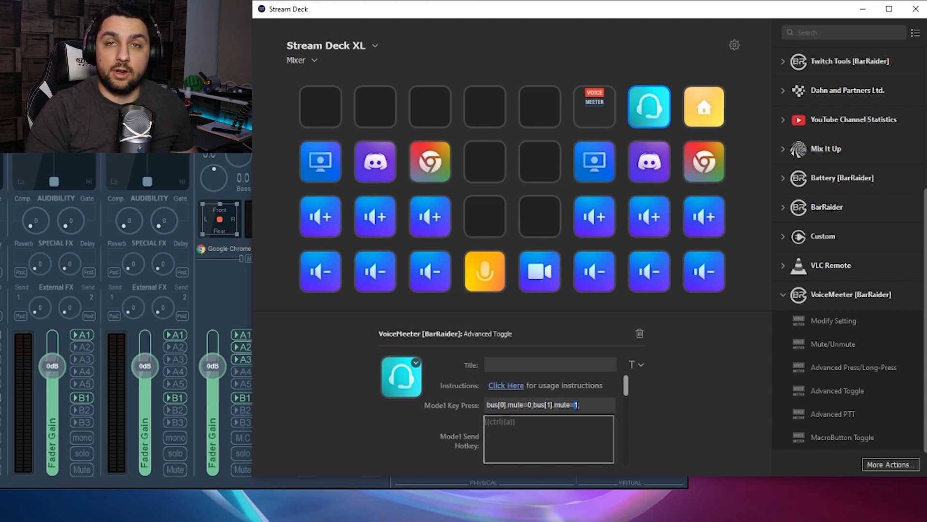
View Voicemeeter's master section behind the Stream Deck window, and return to examine the headset key's Mode1 Check command
drag(590, 11, 638, 22)
click(285, 76)
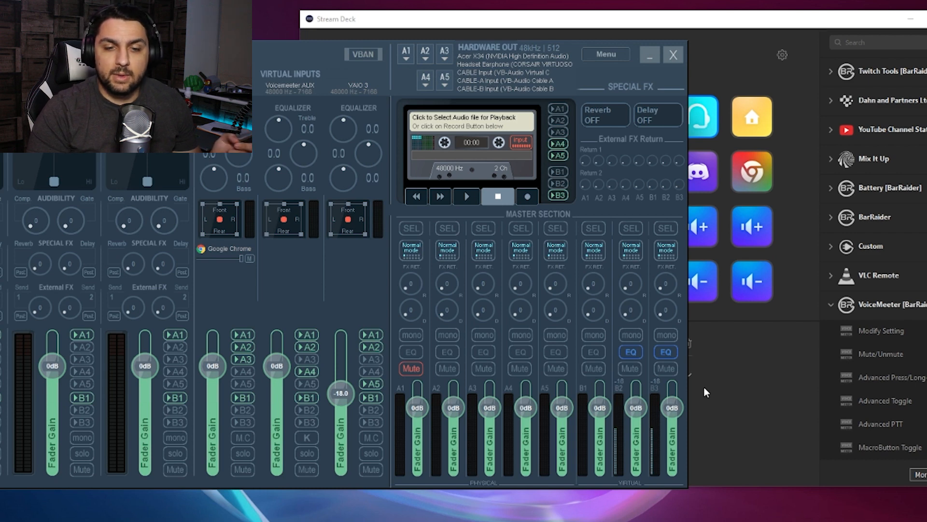
click(756, 380)
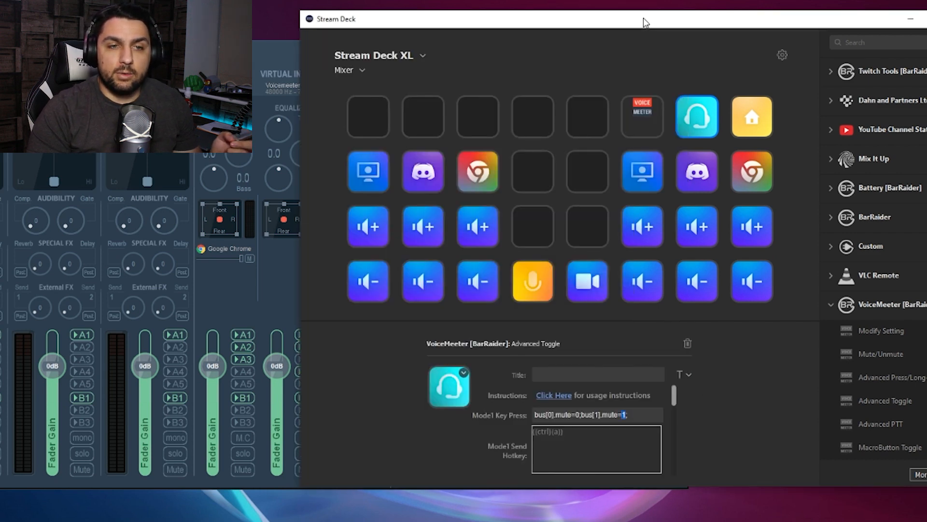
drag(645, 23, 559, 0)
scroll(534, 383, down, 1)
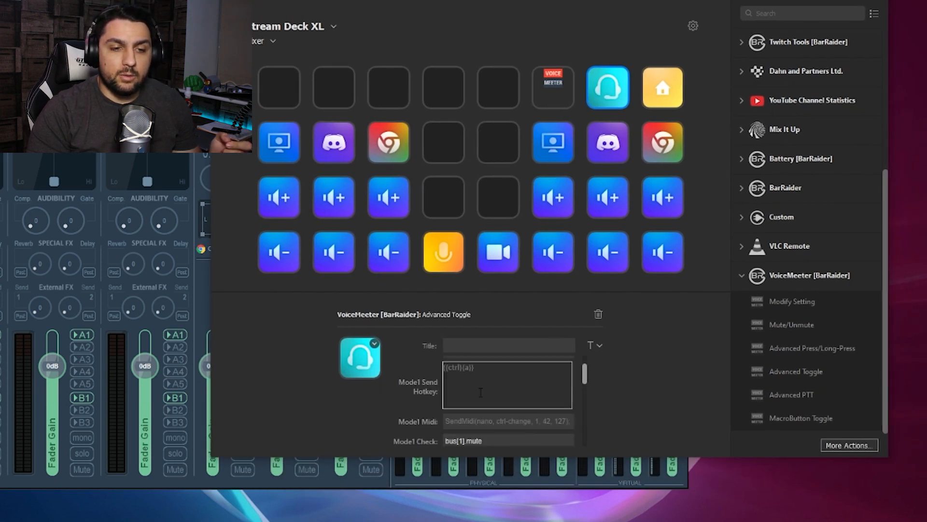
scroll(484, 380, down, 1)
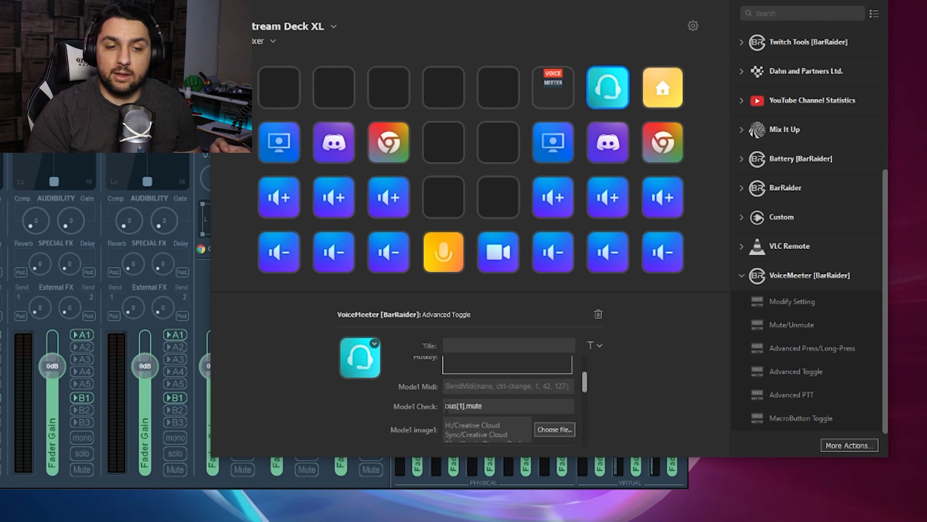
Examine the headset key's Mode1 Check value and the bus mute values in its Mode2 Key Press command
drag(497, 407, 437, 408)
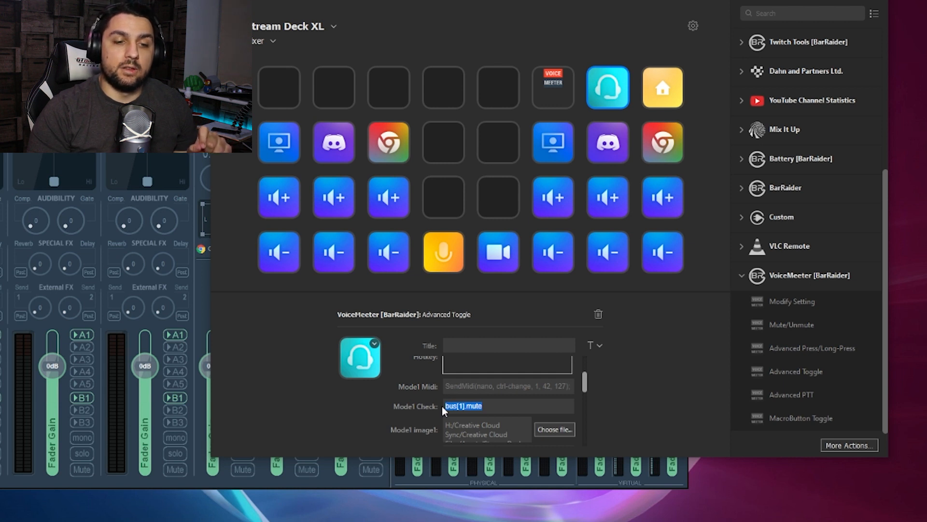
click(448, 406)
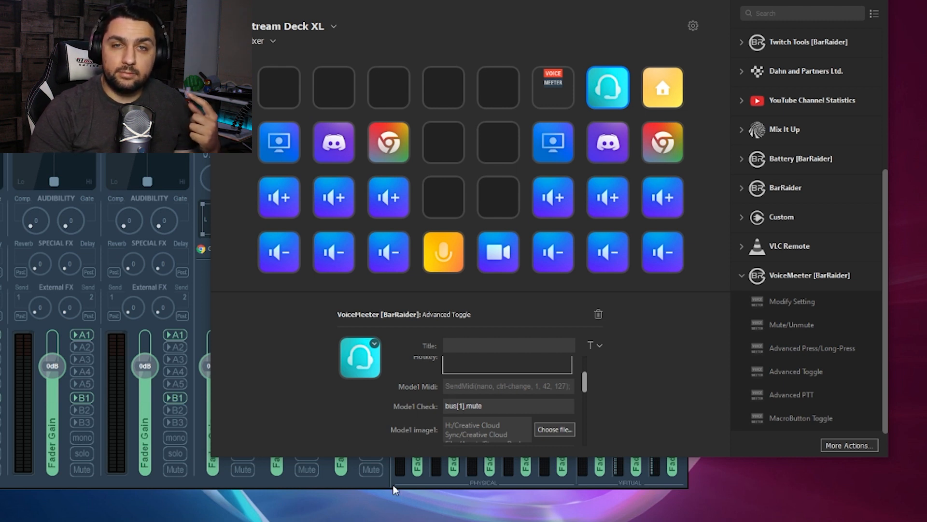
double_click(481, 408)
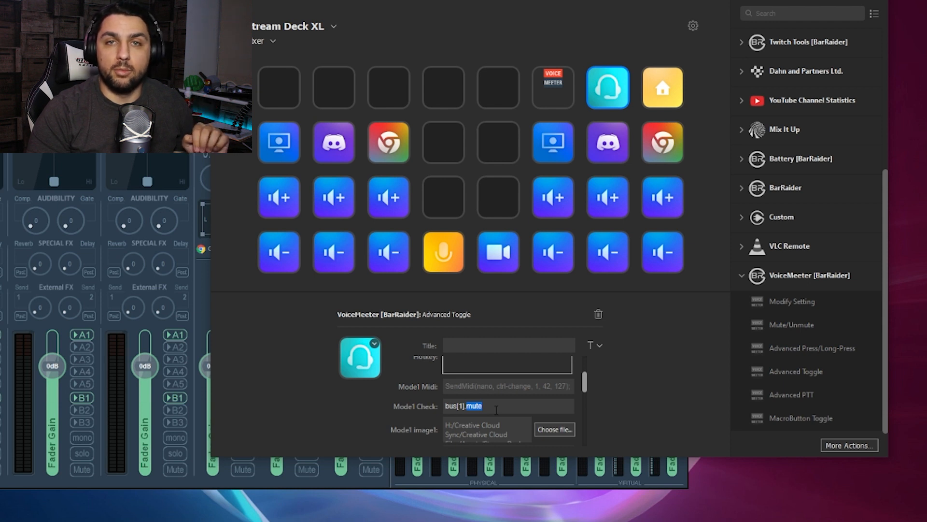
scroll(475, 401, down, 2)
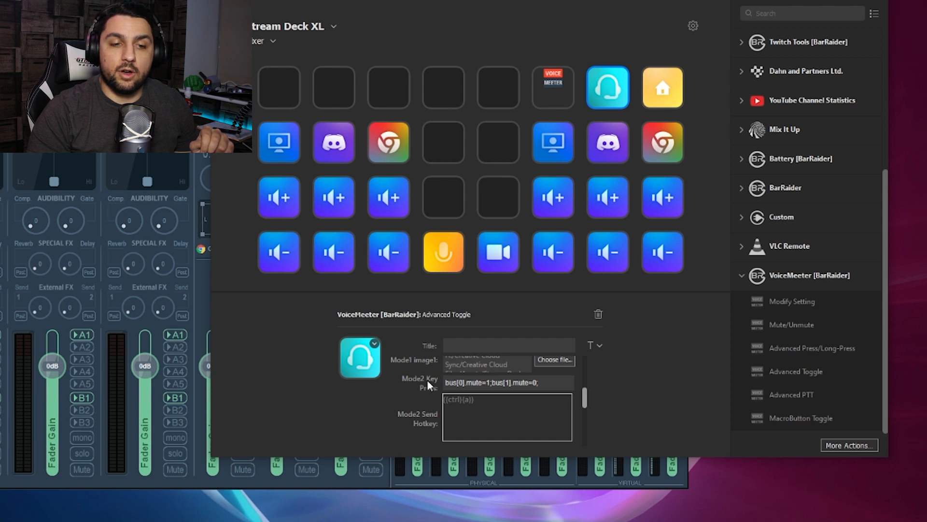
drag(444, 384, 562, 383)
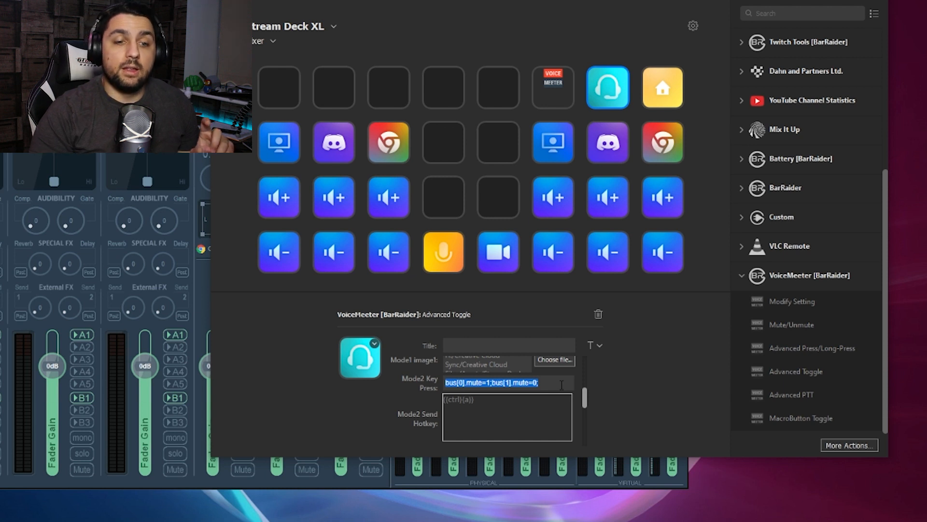
drag(444, 385, 539, 384)
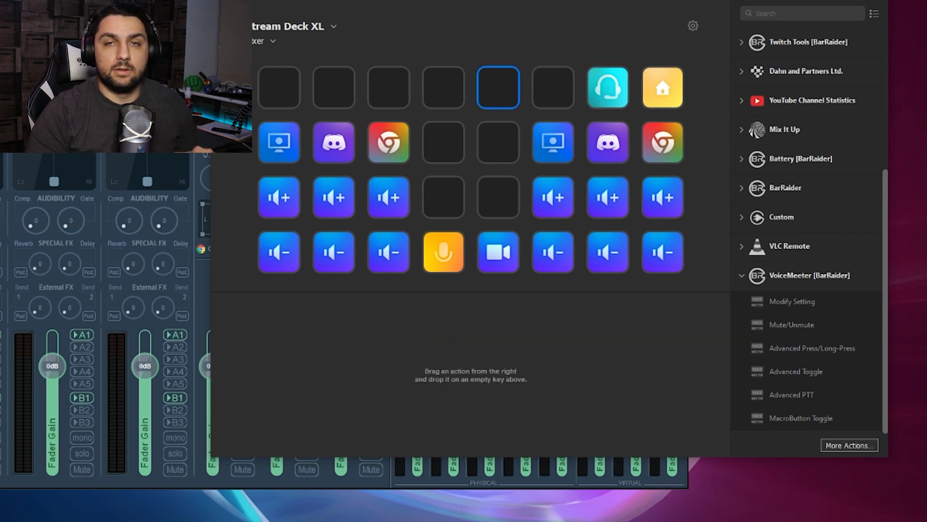
Switch to Voicemeeter and reposition its window to view the master section's bus mute states
click(195, 52)
drag(219, 48, 263, 29)
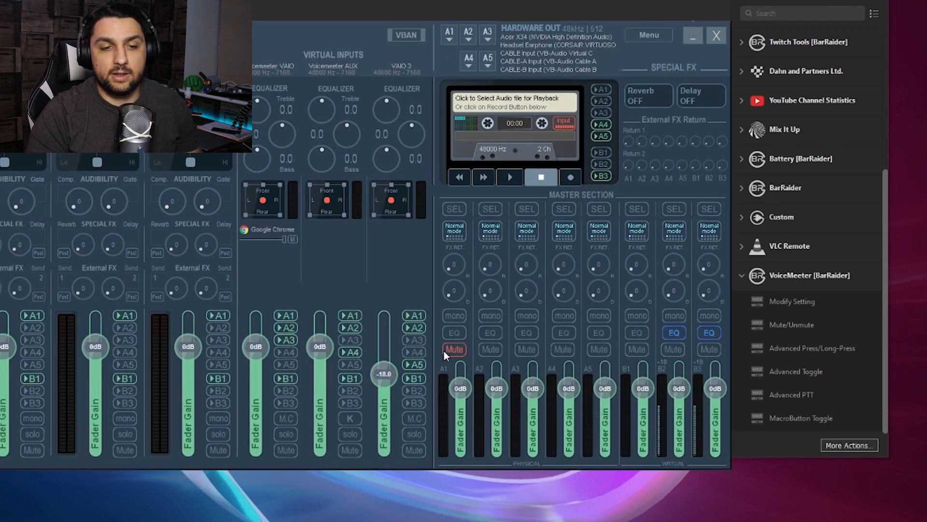